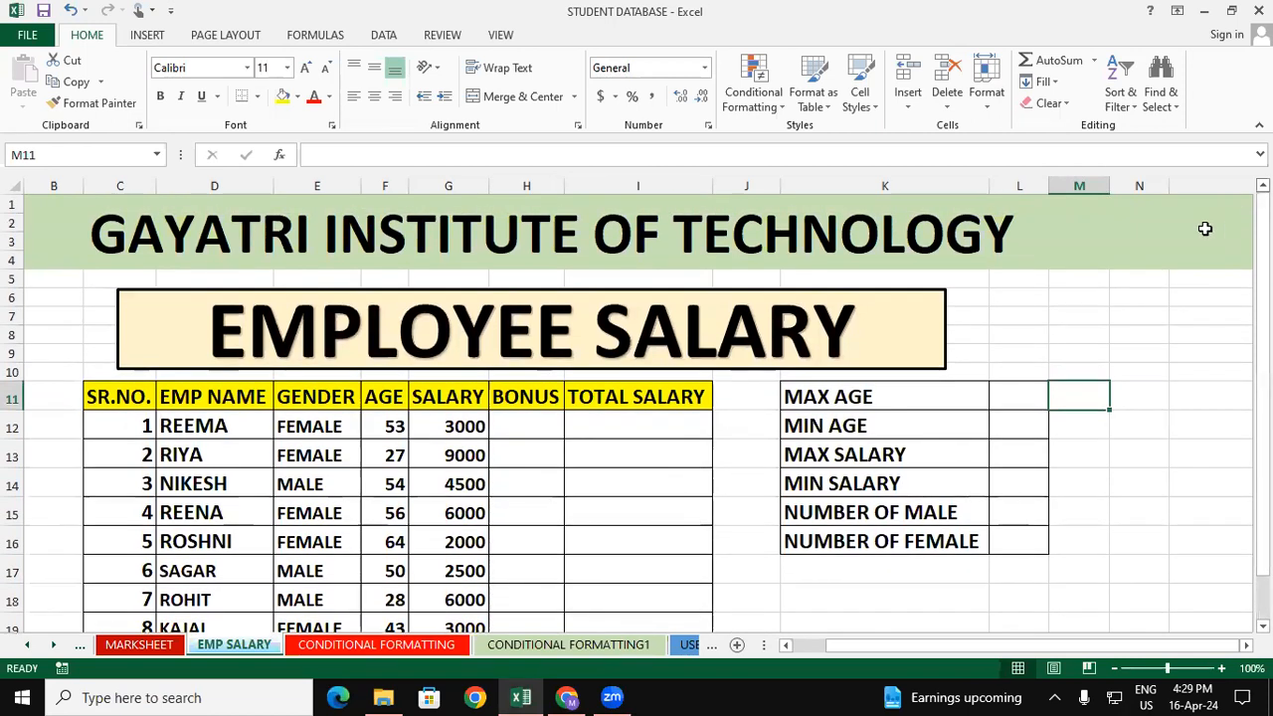
Review the employee table's headings from SR.NO. to TOTAL SALARY and the result cells beside the max, min and count labels
{"action": "left_click", "coordinate": [132, 403]}
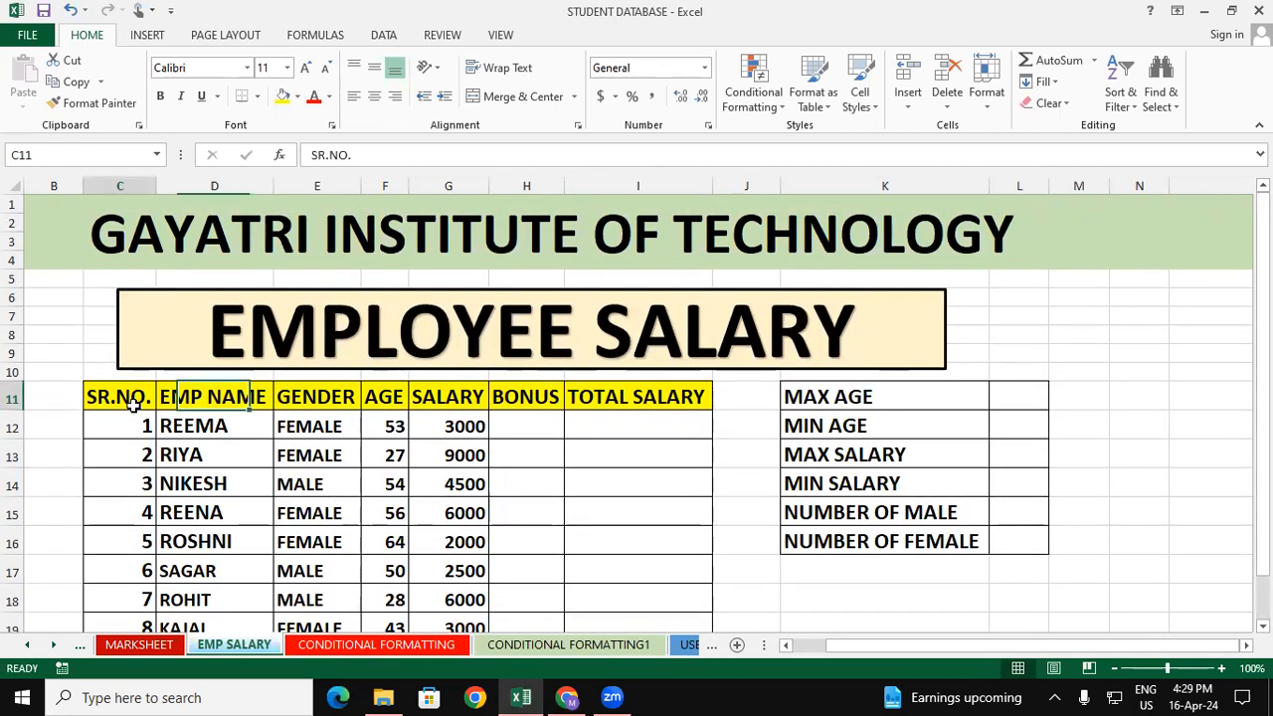
{"action": "left_click", "coordinate": [219, 398]}
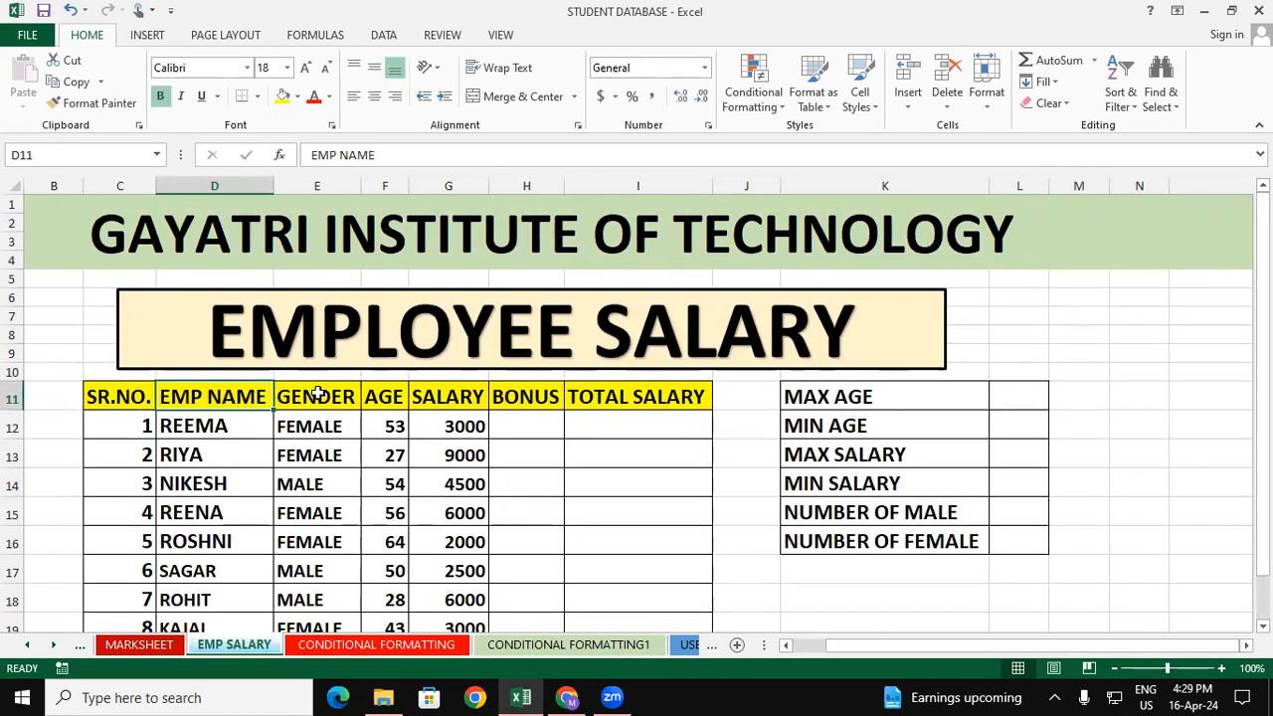
{"action": "left_click", "coordinate": [316, 398]}
{"action": "left_click", "coordinate": [381, 393]}
{"action": "left_click", "coordinate": [448, 398]}
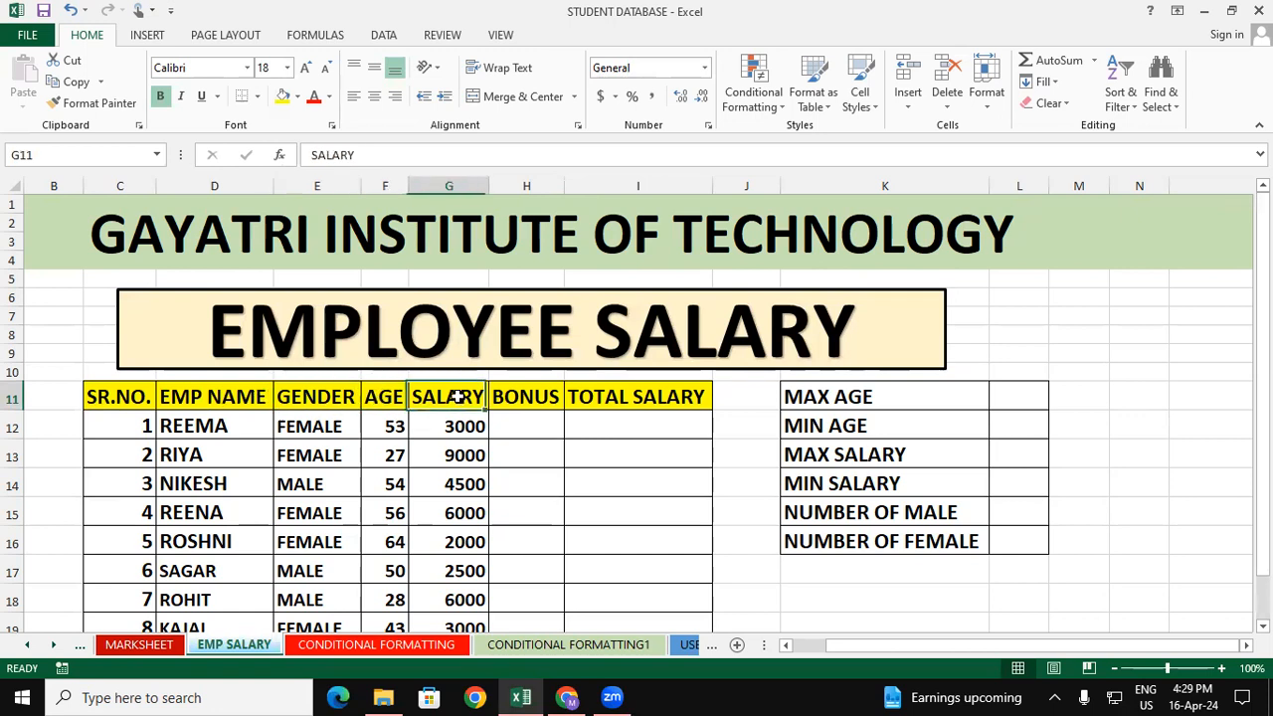
{"action": "left_click", "coordinate": [513, 396]}
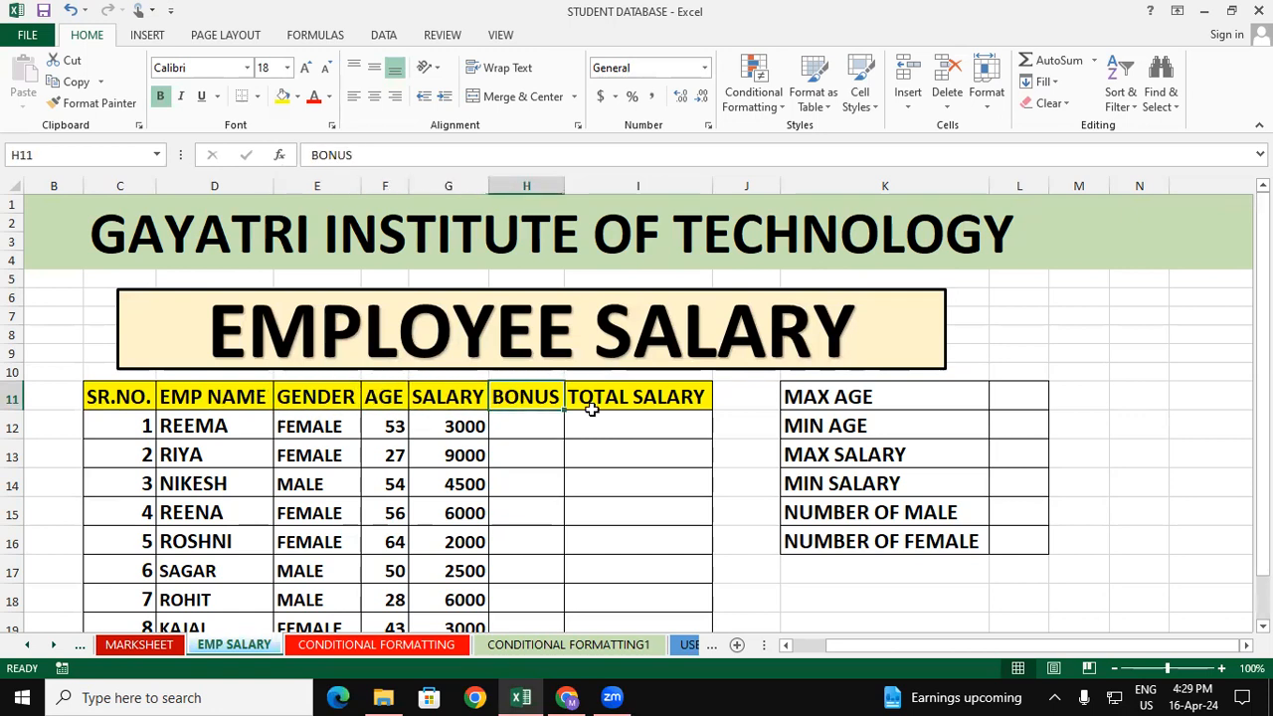
{"action": "left_click", "coordinate": [633, 402]}
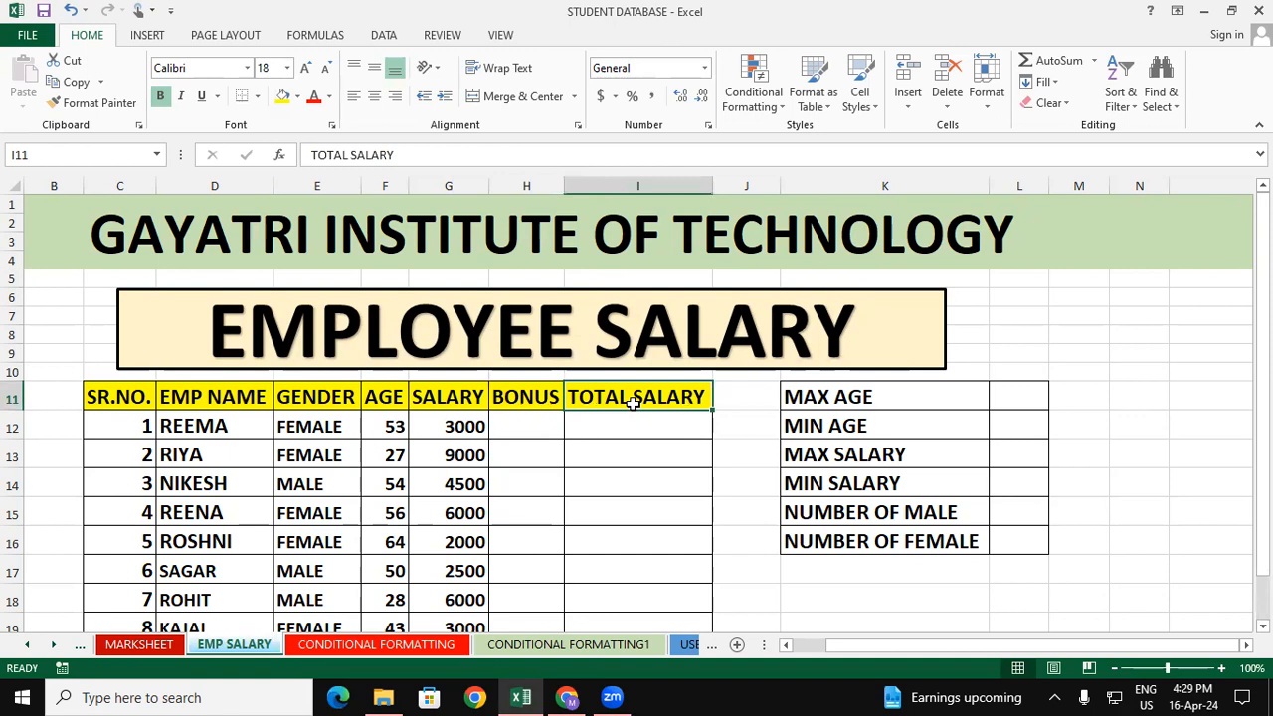
{"action": "left_click", "coordinate": [1163, 387]}
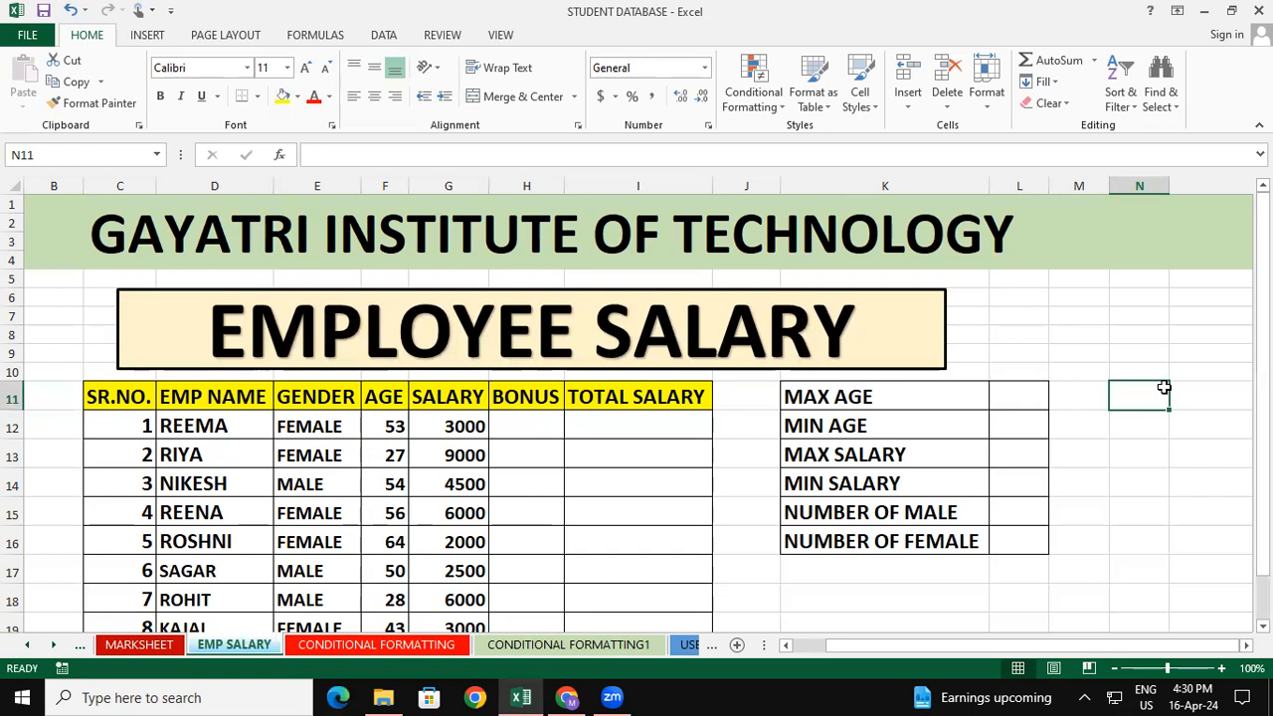
{"action": "left_click_drag", "start_coordinate": [1017, 319], "coordinate": [1014, 594]}
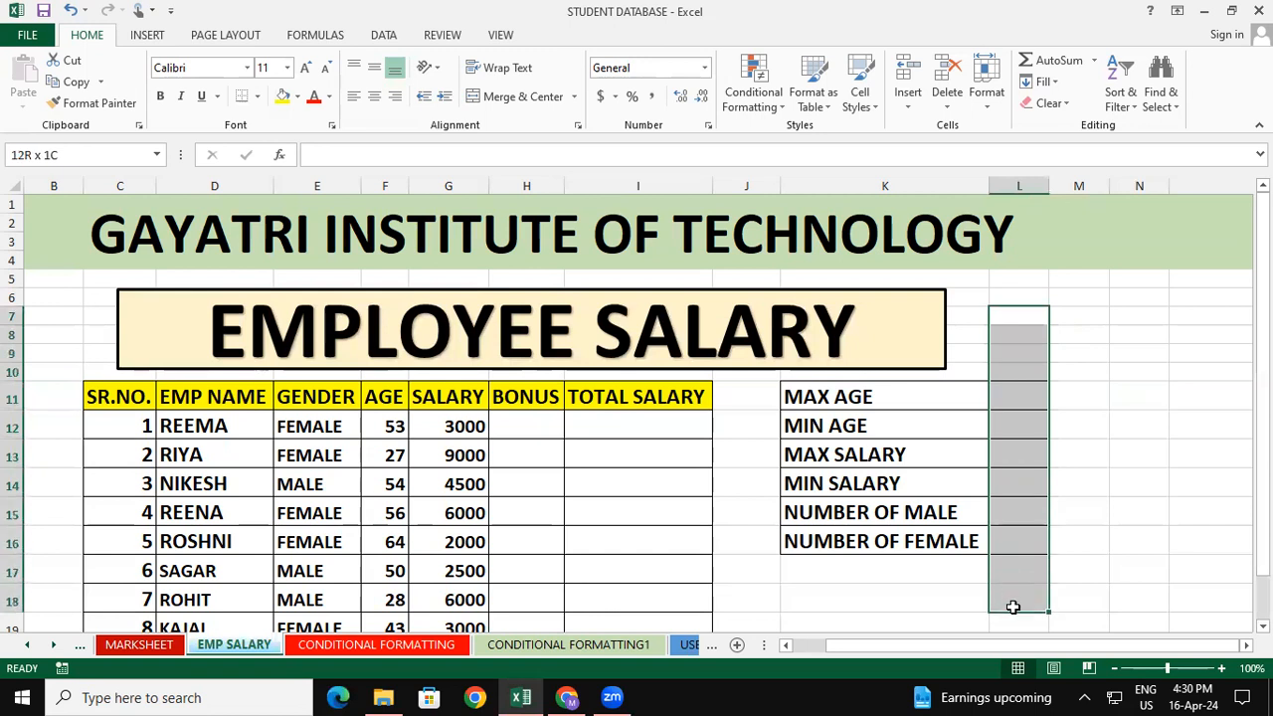
{"action": "left_click", "coordinate": [1142, 455]}
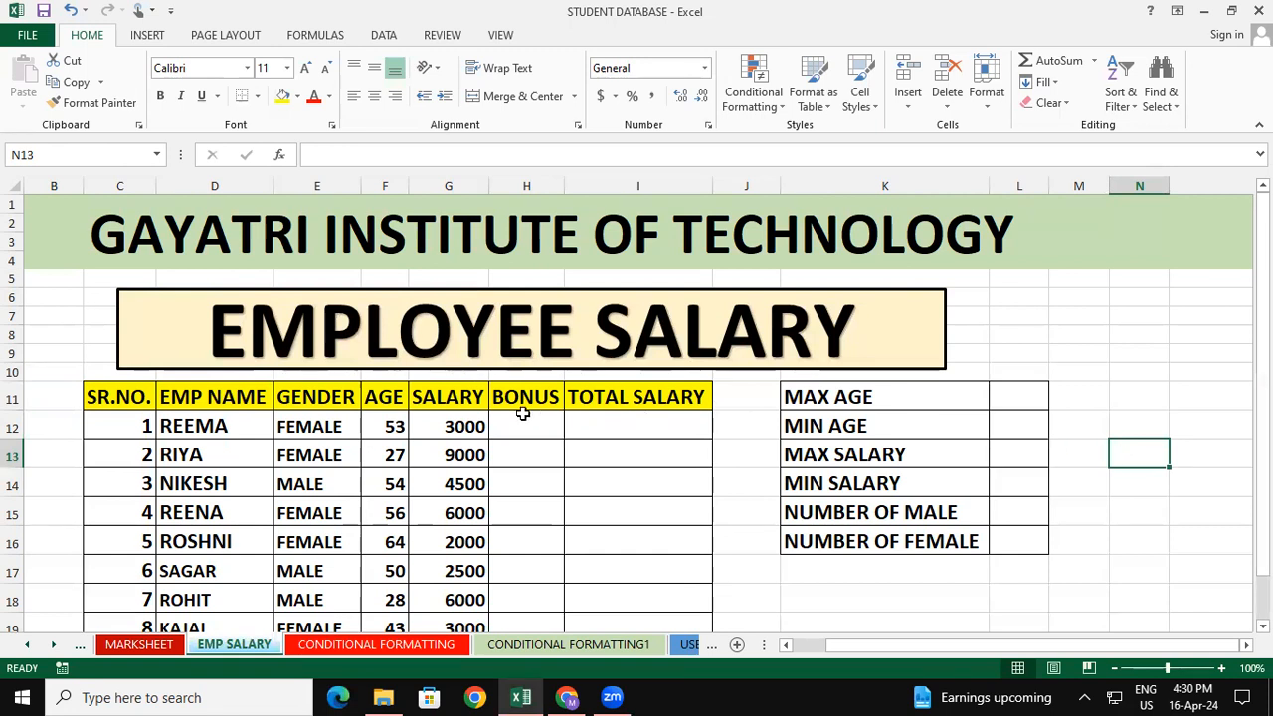
Examine the employees' names, genders, ages and salaries alongside the Bonus and Total Salary columns
{"action": "left_click", "coordinate": [459, 422]}
{"action": "left_click", "coordinate": [501, 431]}
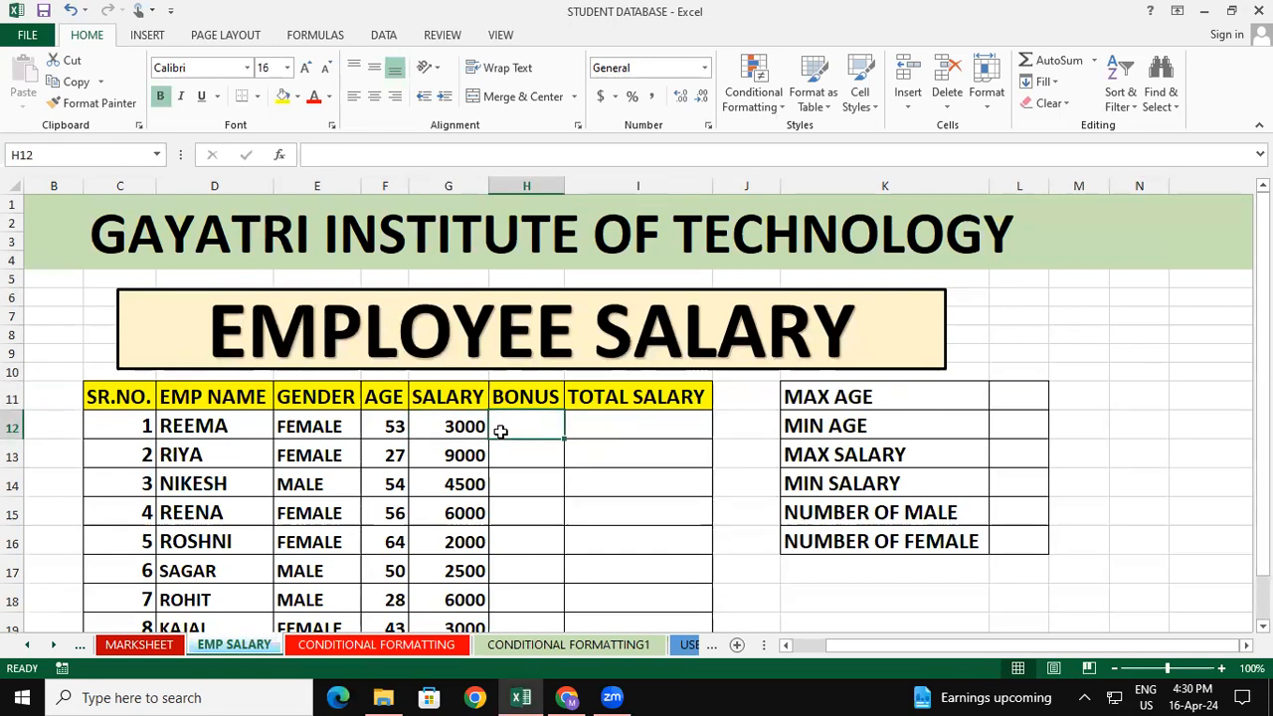
{"action": "left_click", "coordinate": [756, 474]}
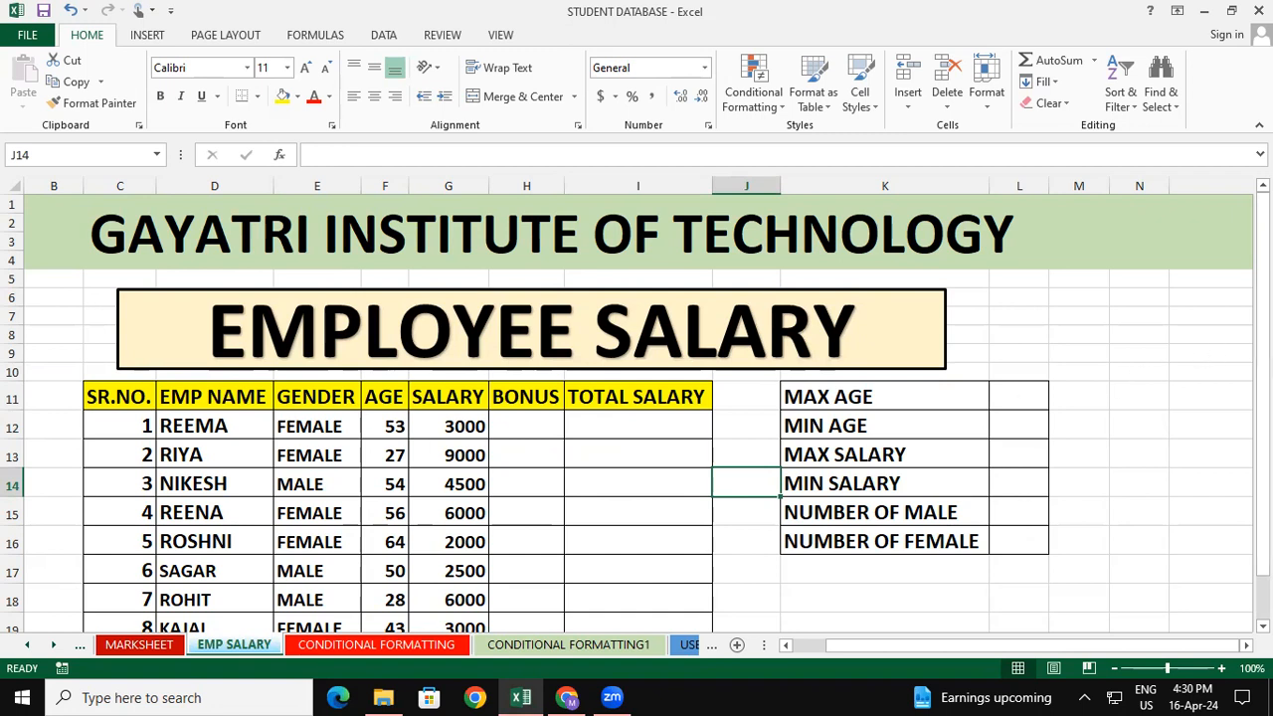
{"action": "left_click_drag", "start_coordinate": [1263, 323], "coordinate": [1264, 340]}
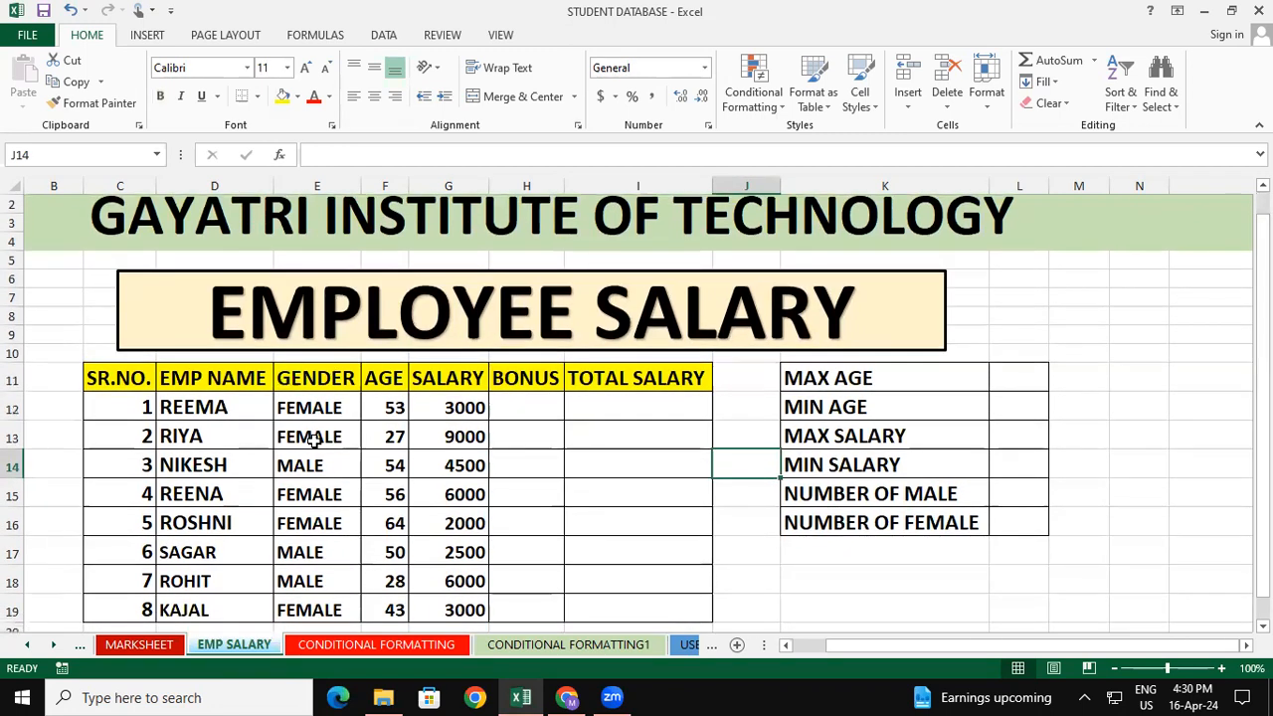
{"action": "left_click_drag", "start_coordinate": [331, 412], "coordinate": [327, 488]}
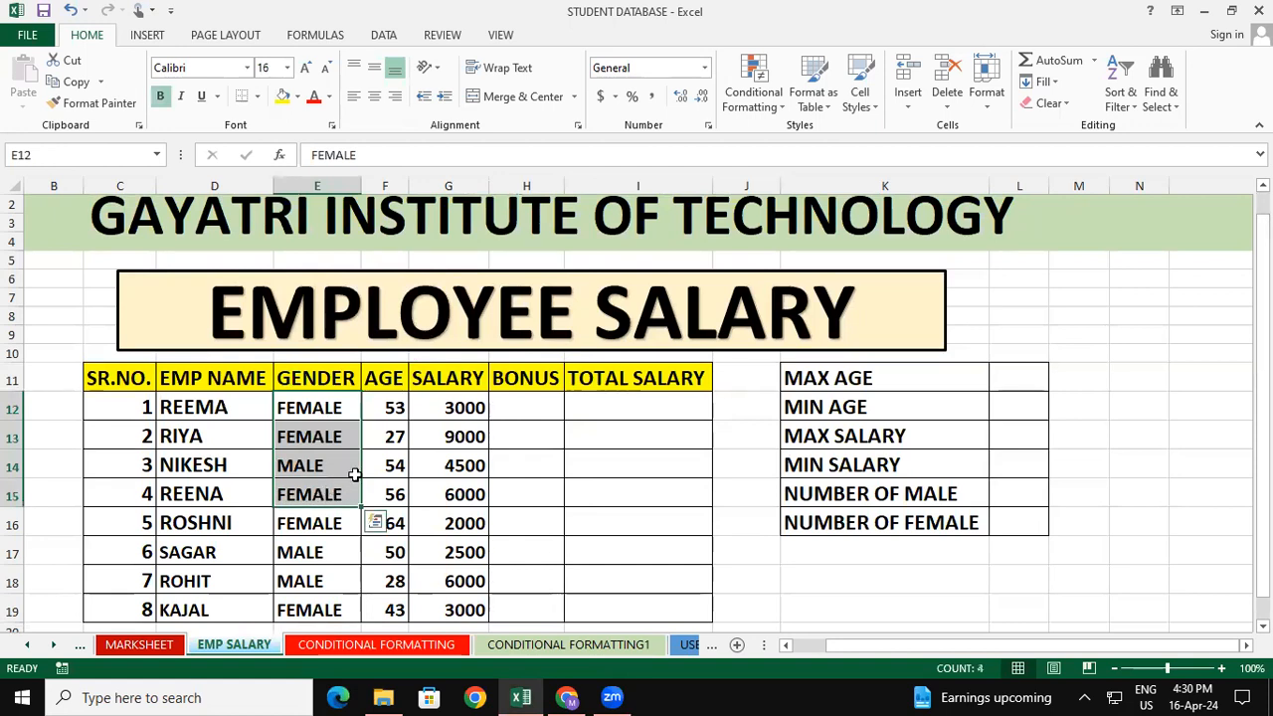
{"action": "left_click", "coordinate": [390, 406]}
{"action": "left_click_drag", "start_coordinate": [390, 406], "coordinate": [399, 609]}
{"action": "left_click", "coordinate": [623, 526]}
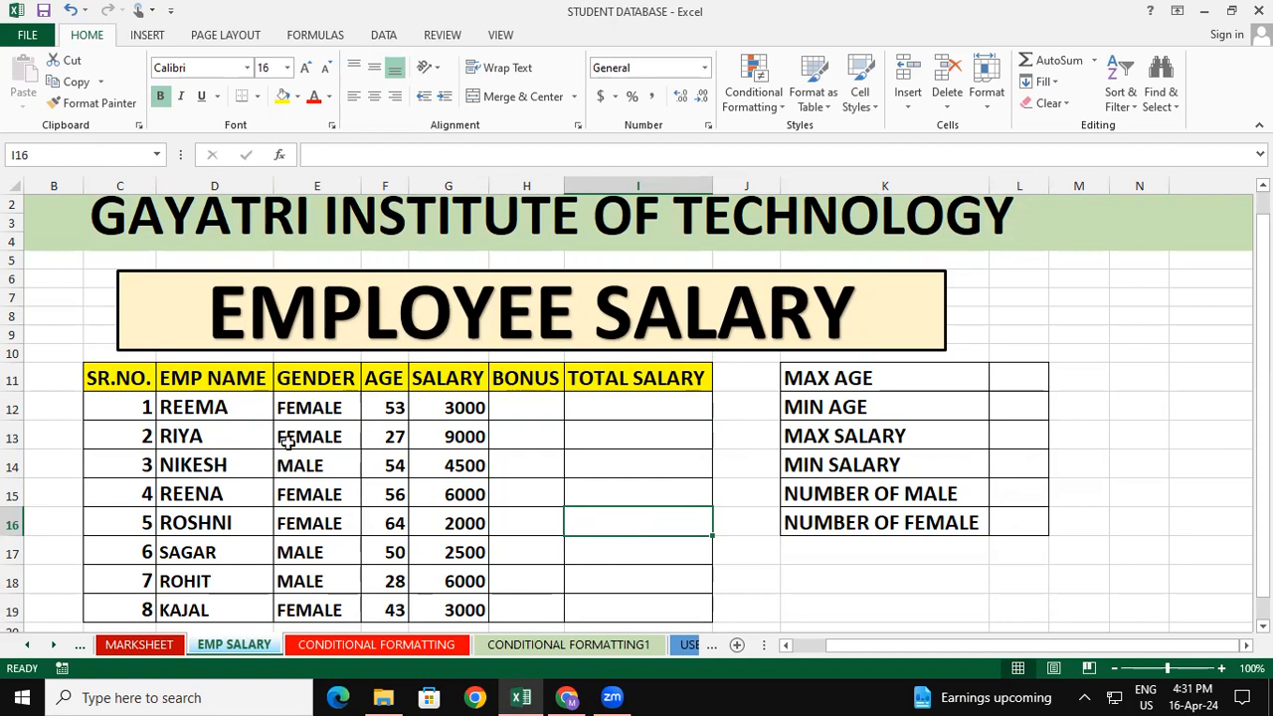
{"action": "left_click_drag", "start_coordinate": [394, 400], "coordinate": [394, 455]}
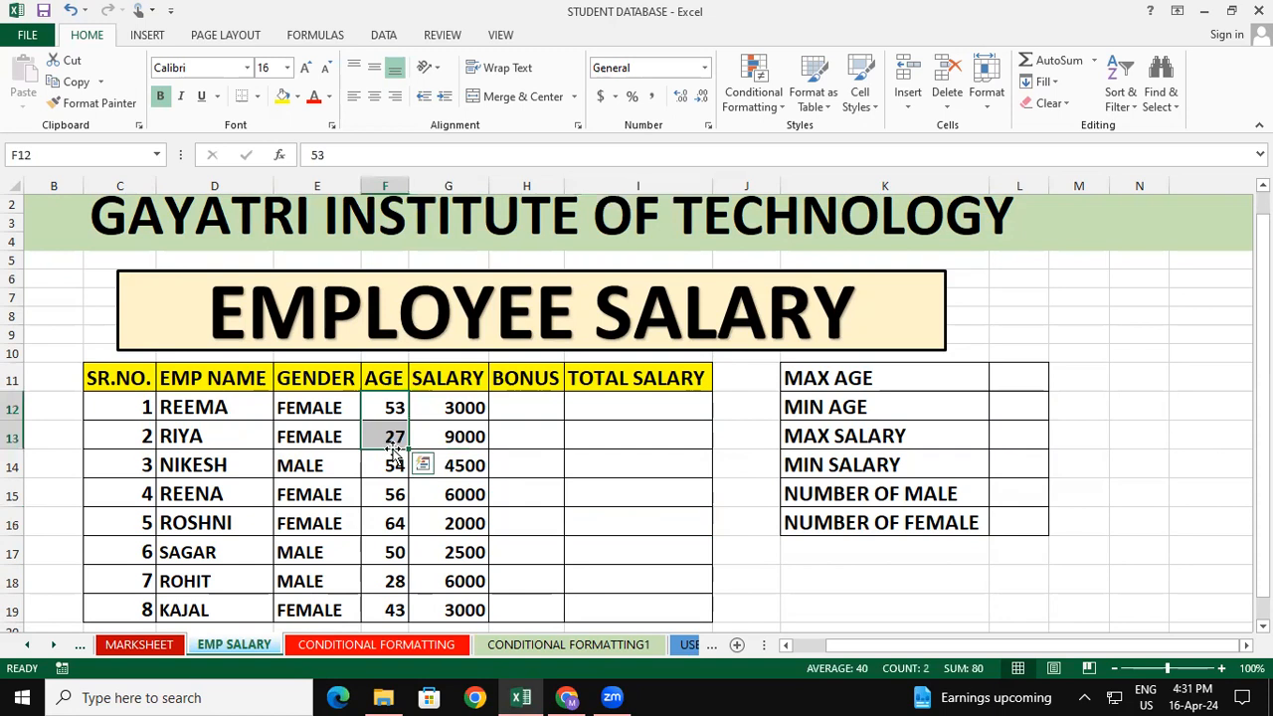
{"action": "left_click", "coordinate": [530, 466]}
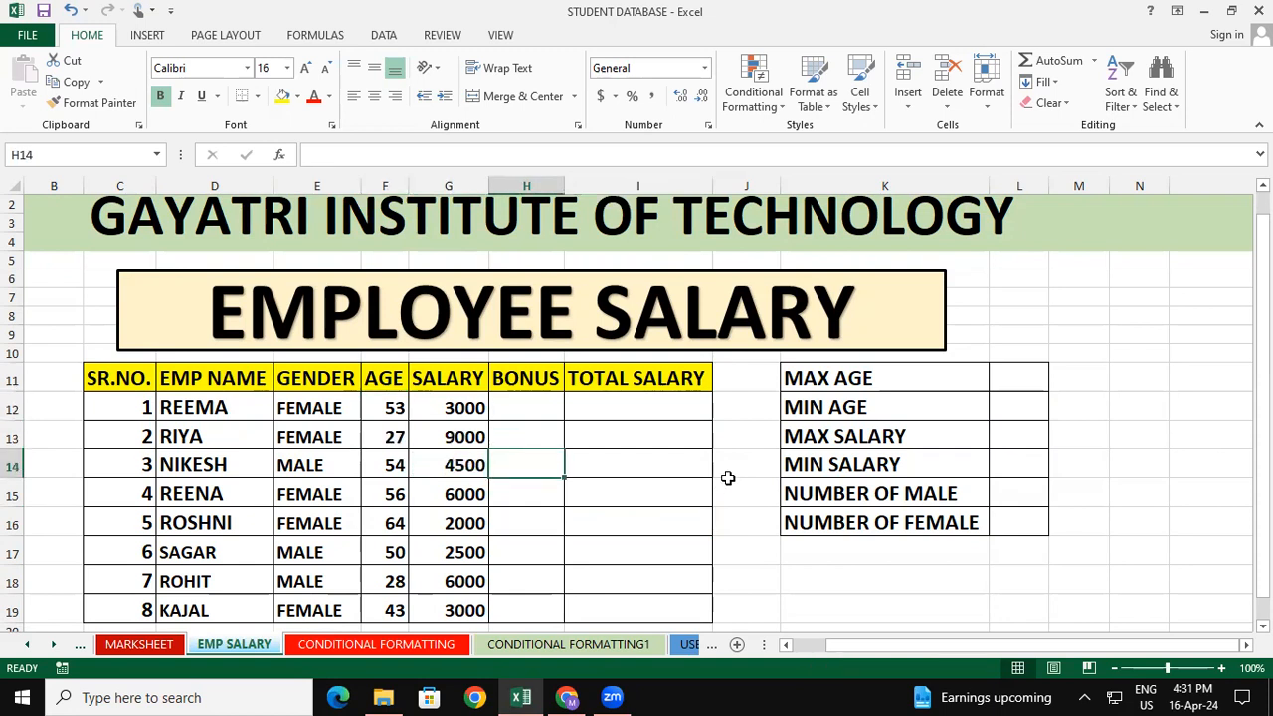
{"action": "left_click", "coordinate": [679, 496]}
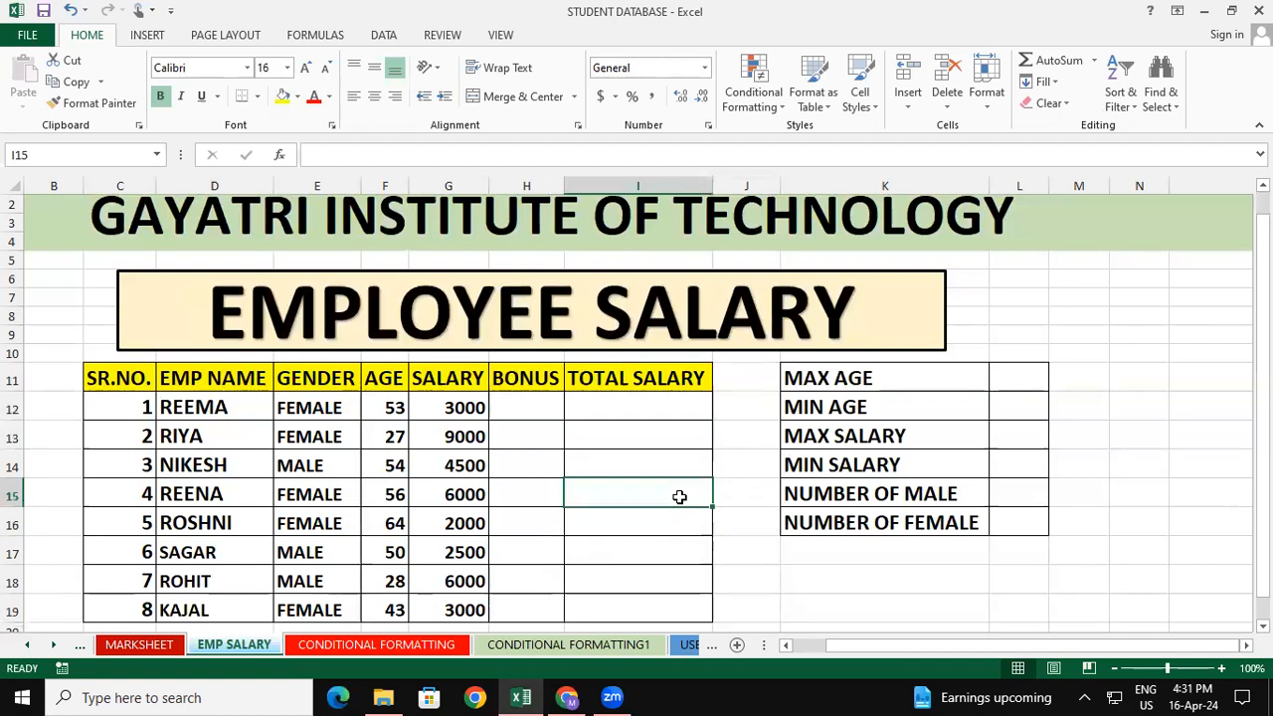
{"action": "left_click", "coordinate": [465, 400]}
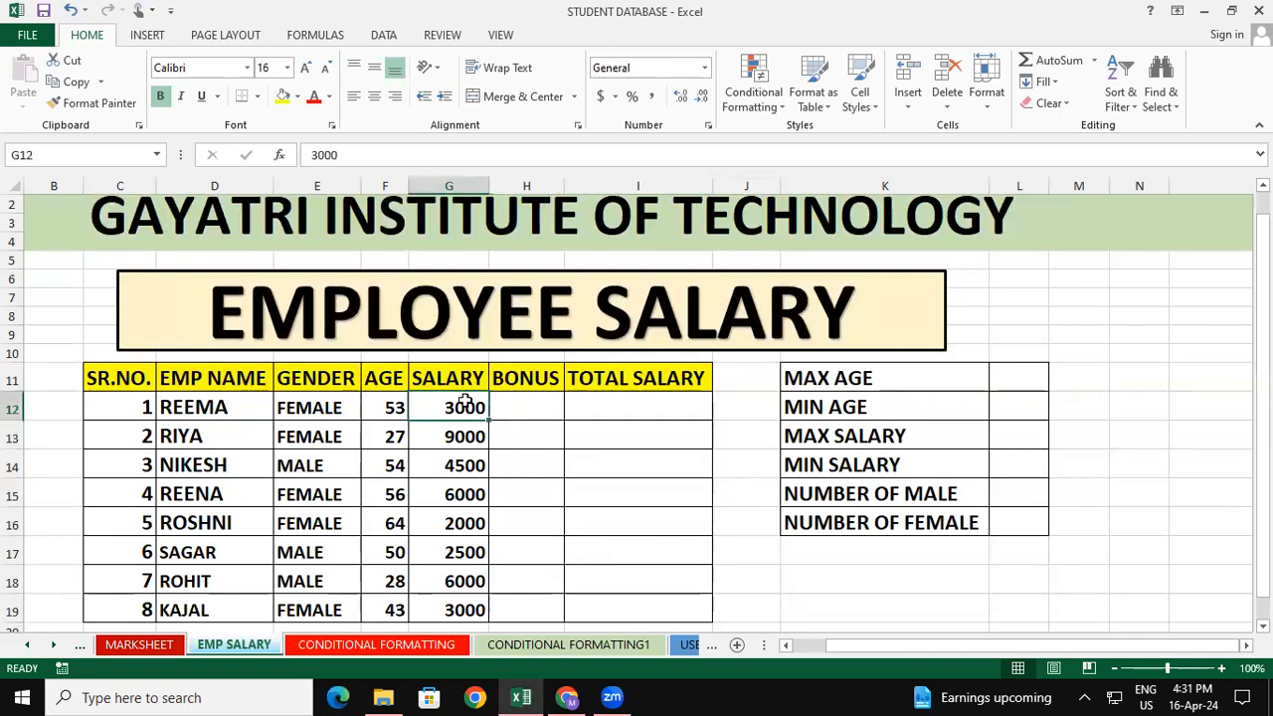
{"action": "left_click", "coordinate": [480, 450]}
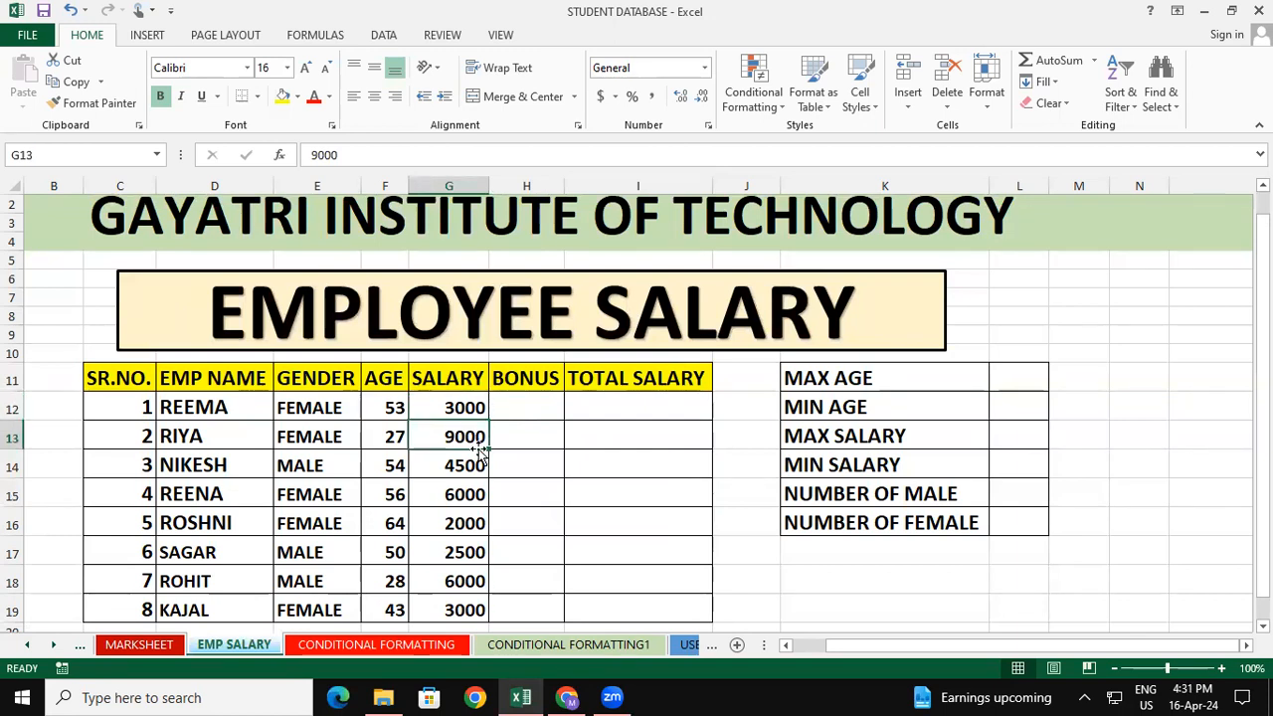
{"action": "left_click", "coordinate": [597, 457]}
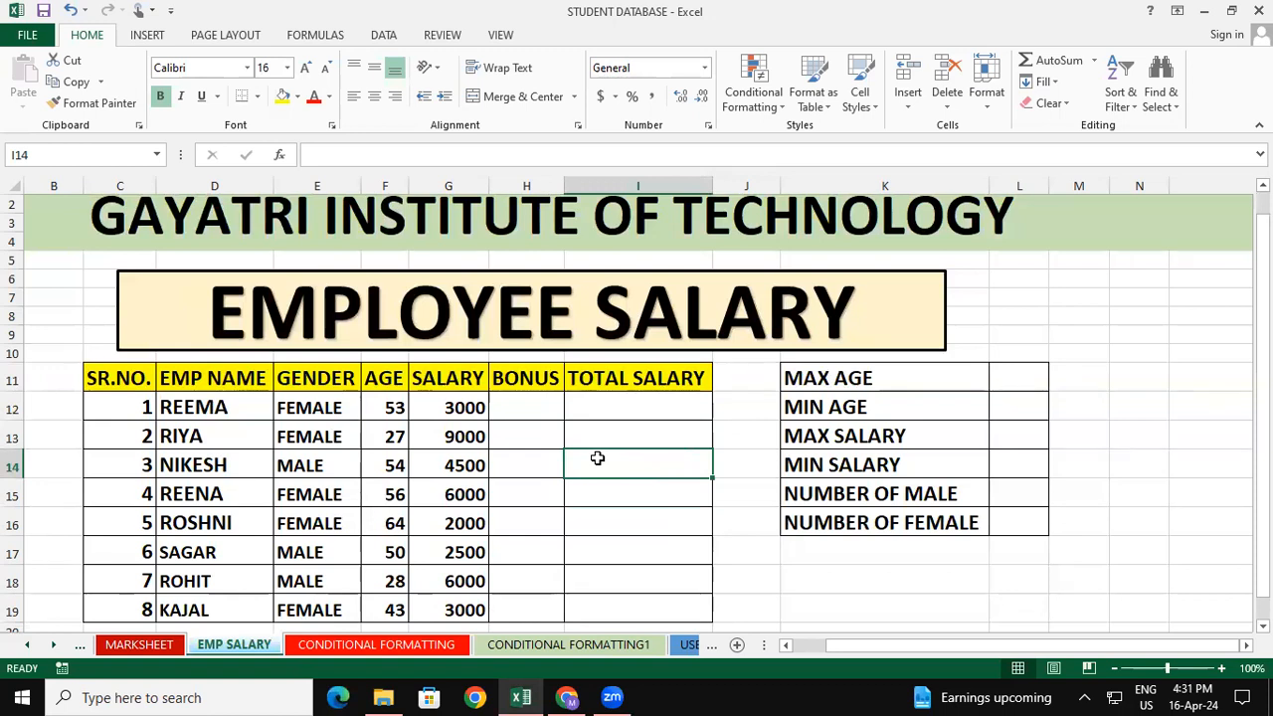
{"action": "left_click", "coordinate": [591, 514]}
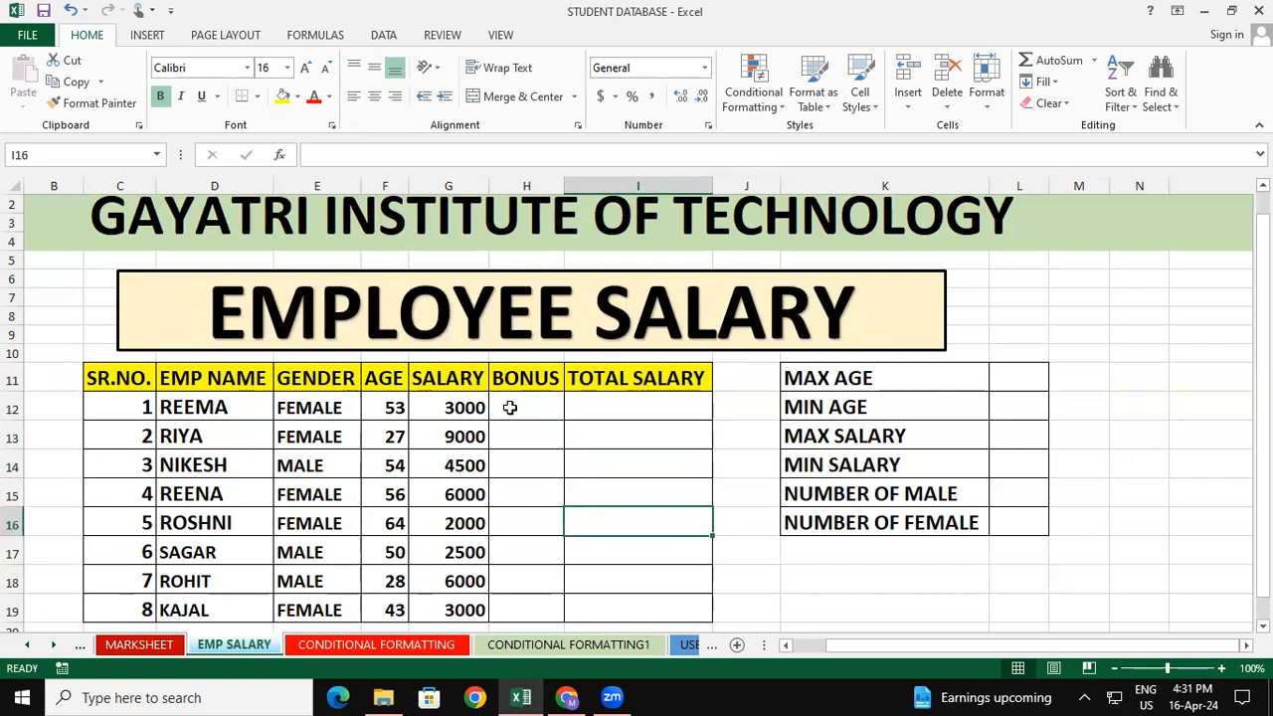
{"action": "left_click", "coordinate": [509, 408]}
{"action": "left_click", "coordinate": [670, 445]}
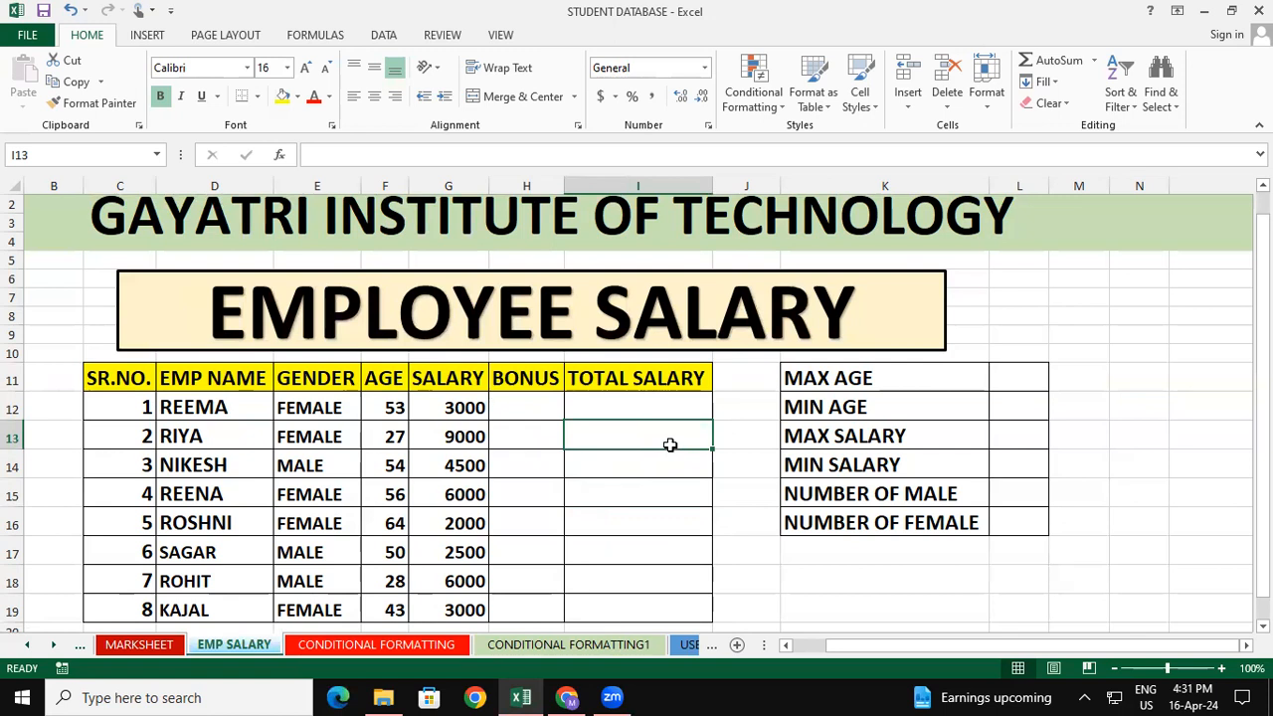
{"action": "left_click", "coordinate": [502, 473]}
{"action": "left_click", "coordinate": [231, 408]}
{"action": "left_click_drag", "start_coordinate": [231, 408], "coordinate": [221, 608]}
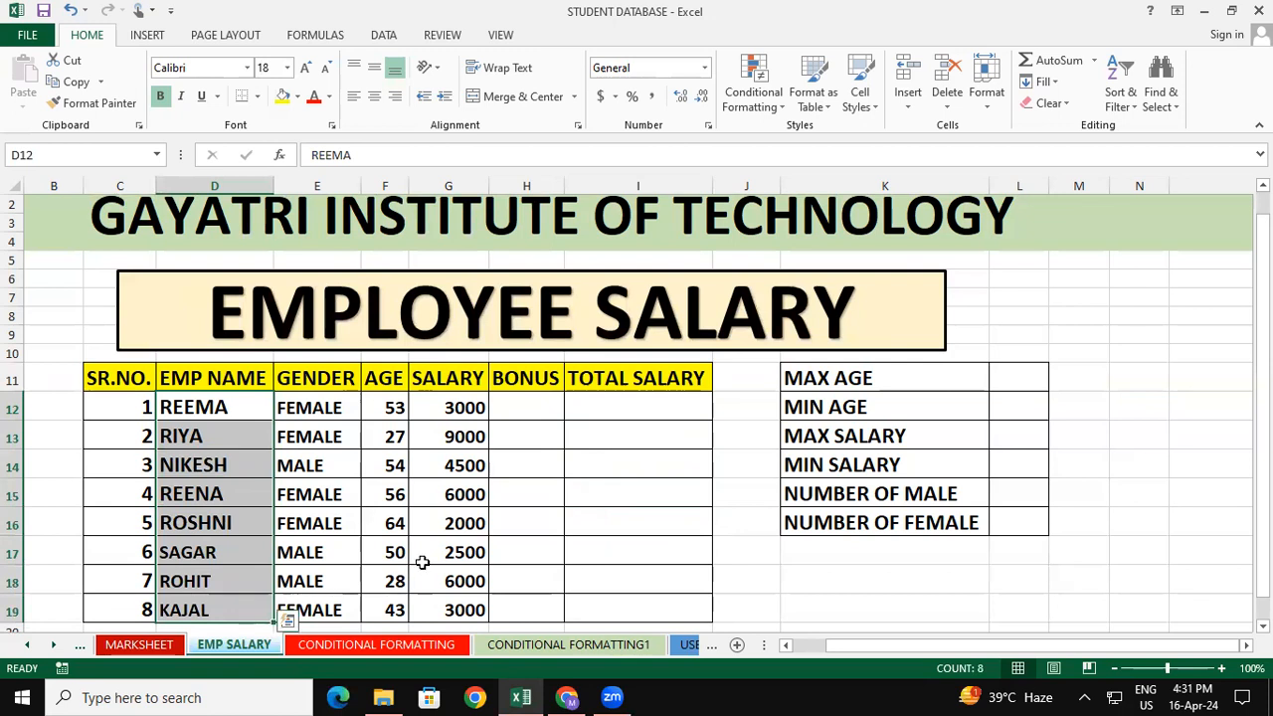
{"action": "left_click", "coordinate": [545, 438]}
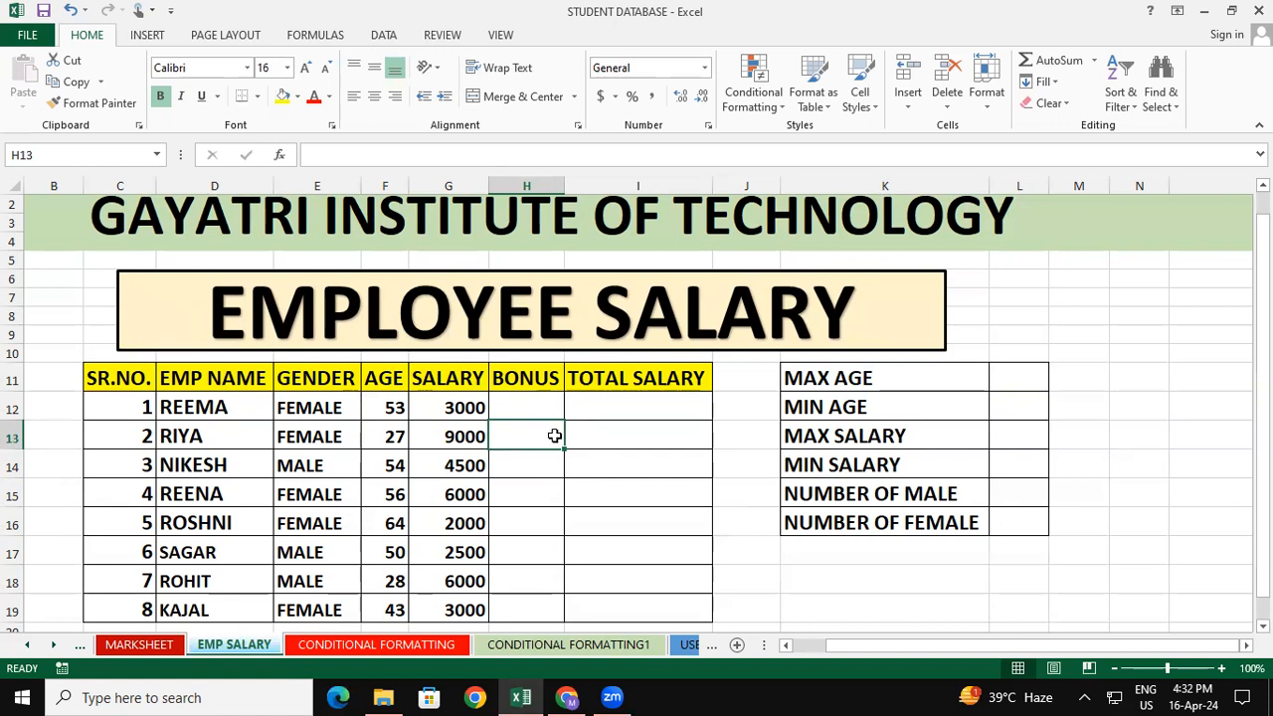
Enter an IF formula in H12 that gives a bonus of "2000" when the gender in E12 is "male", otherwise "1000"
{"action": "left_click", "coordinate": [530, 395]}
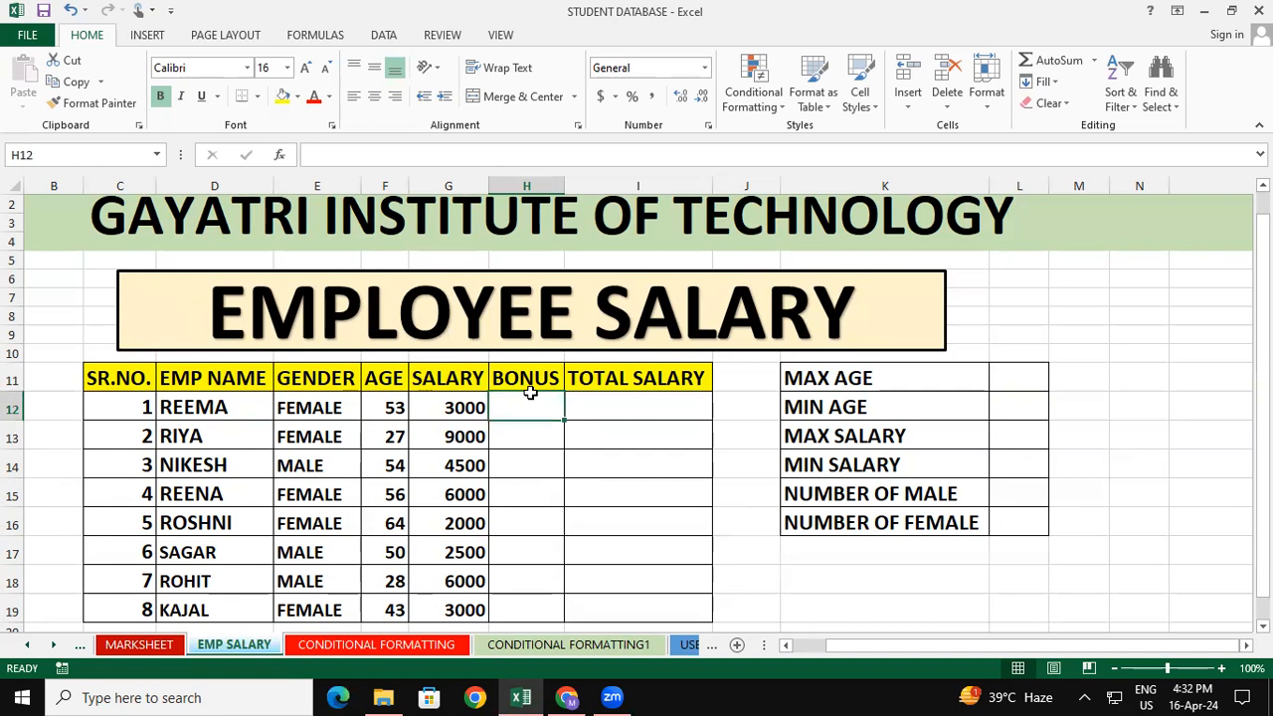
{"action": "type", "text": "="}
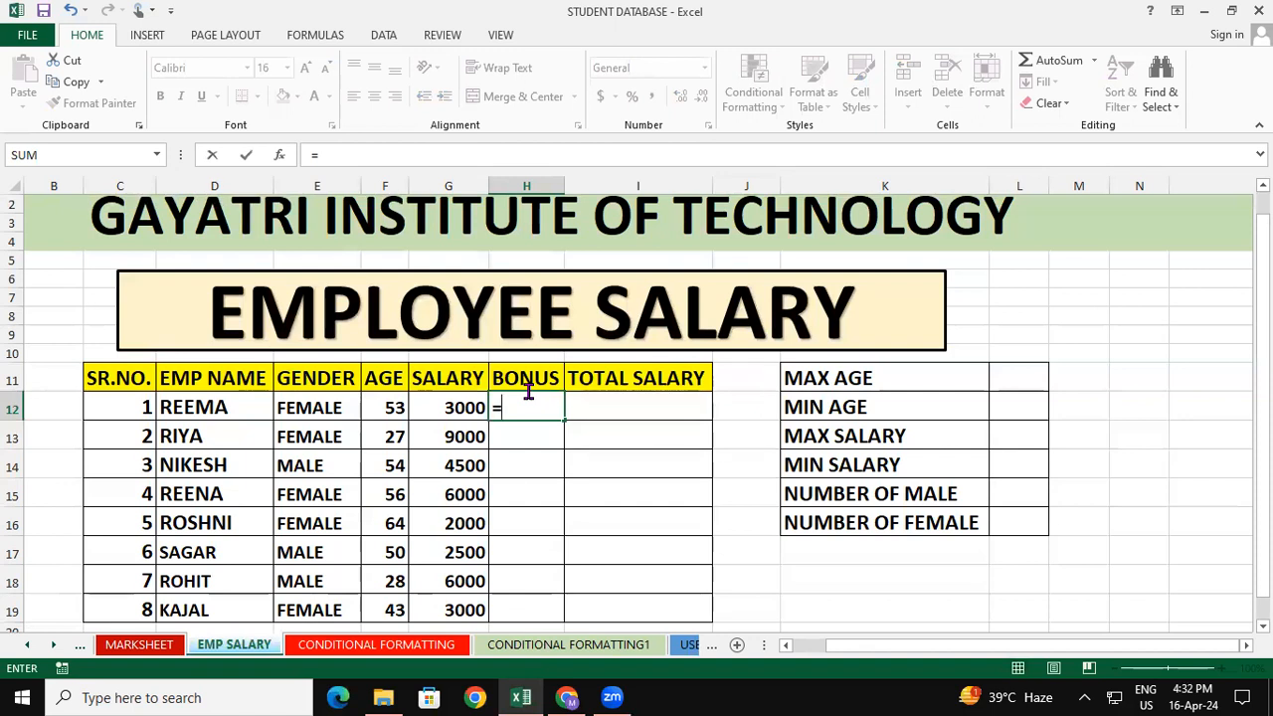
{"action": "type", "text": "if("}
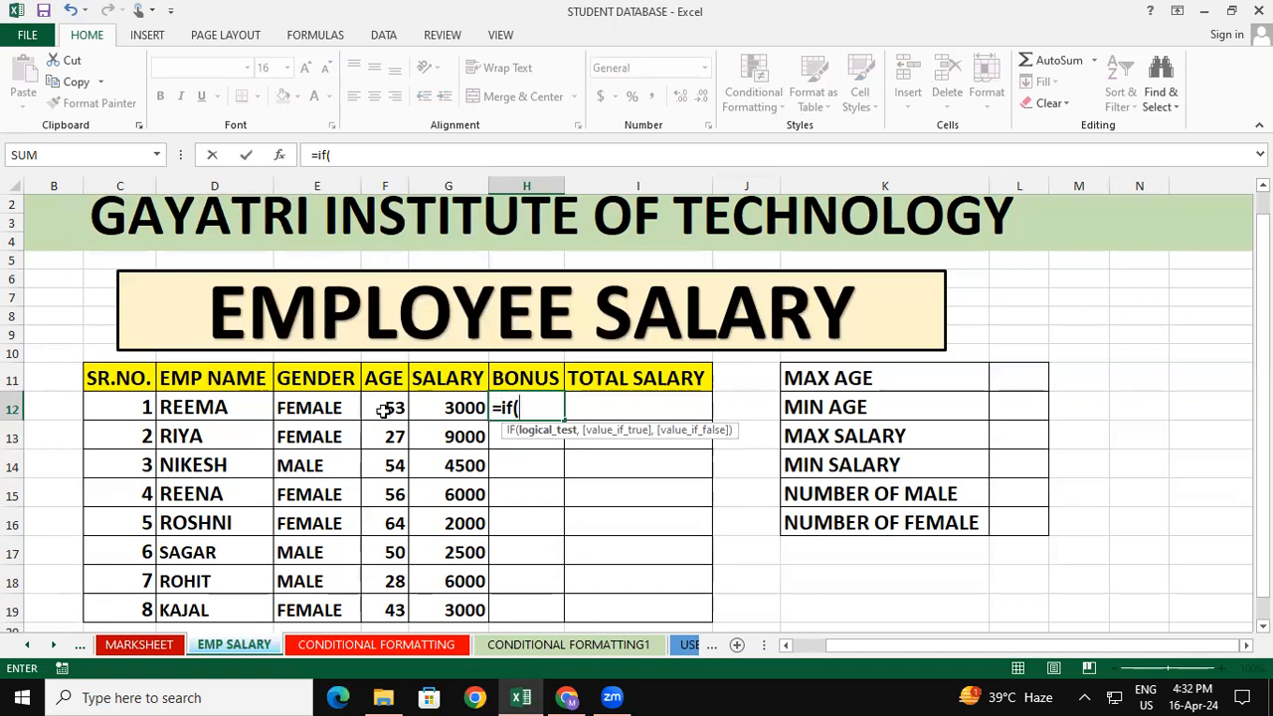
{"action": "left_click", "coordinate": [282, 400]}
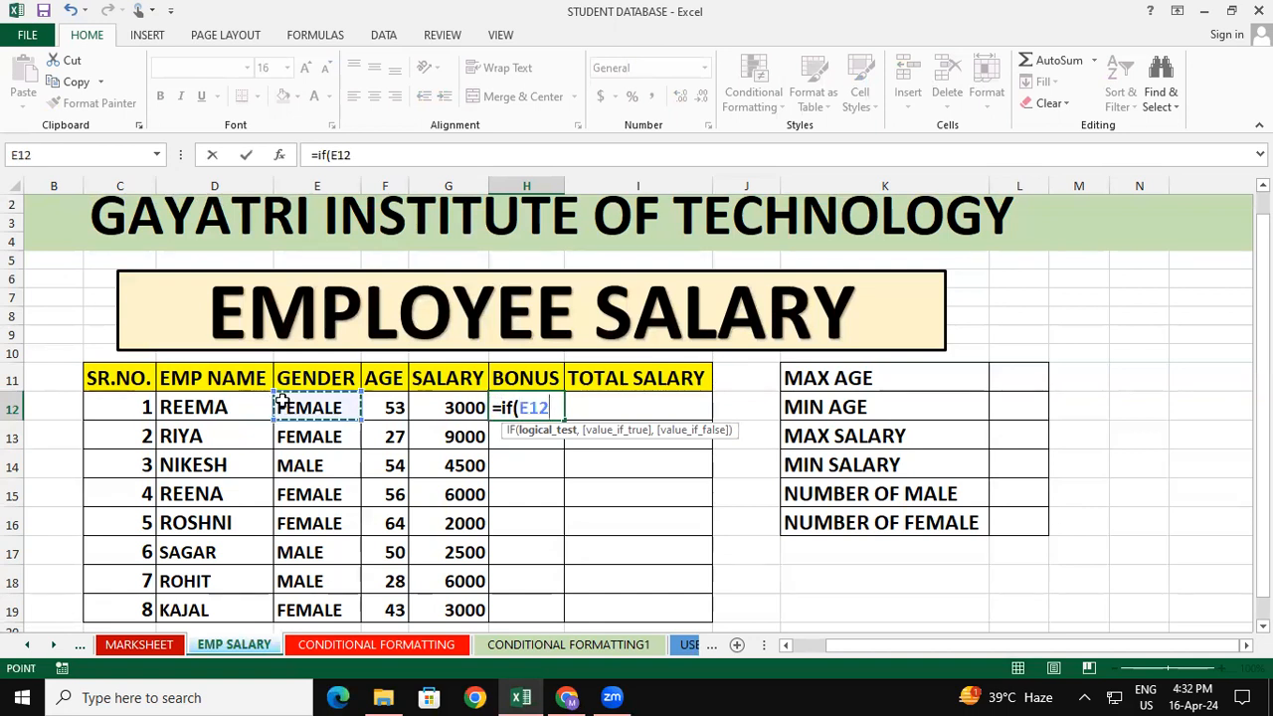
{"action": "type", "text": "="}
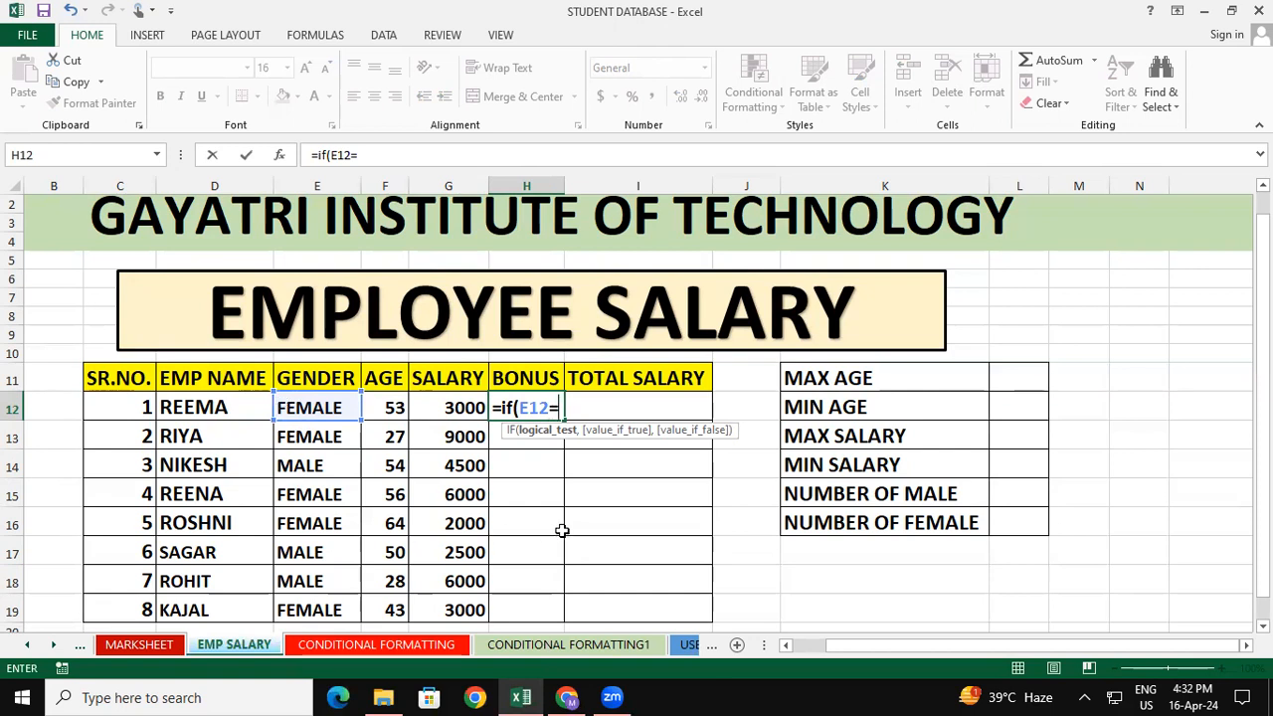
{"action": "type", "text": "\""}
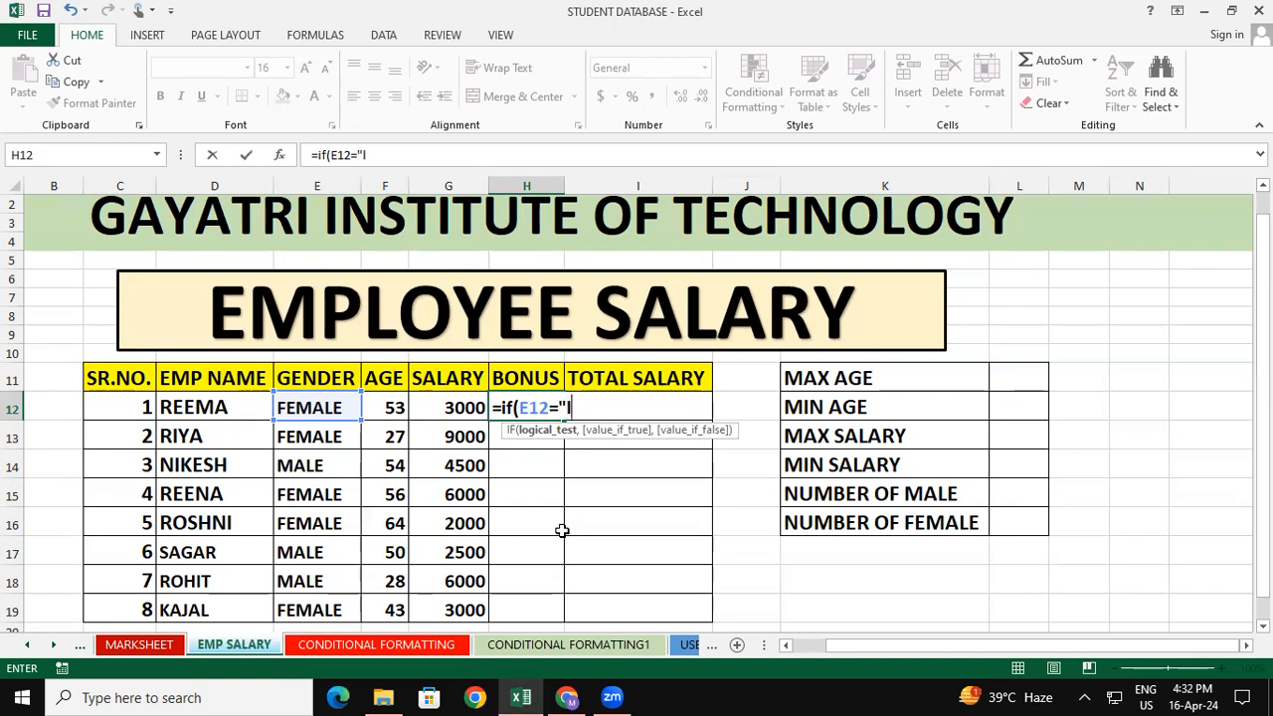
{"action": "type", "text": "male"}
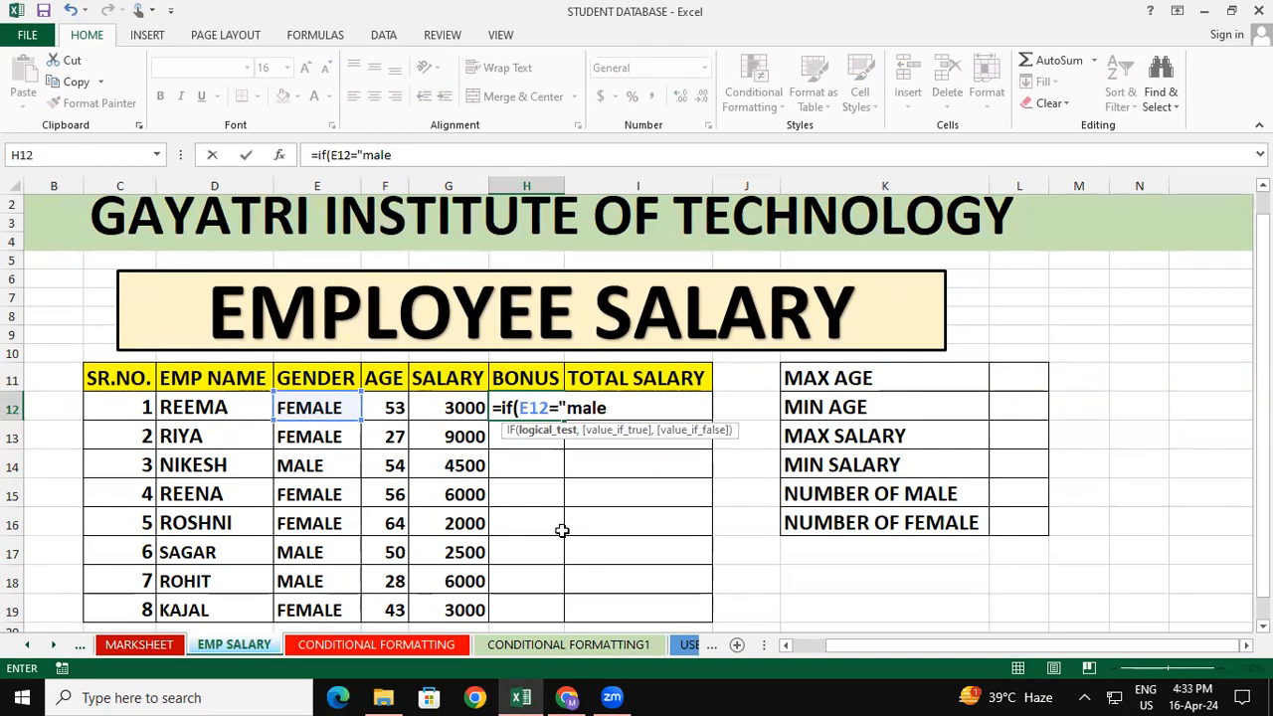
{"action": "type", "text": "\",\"20000"}
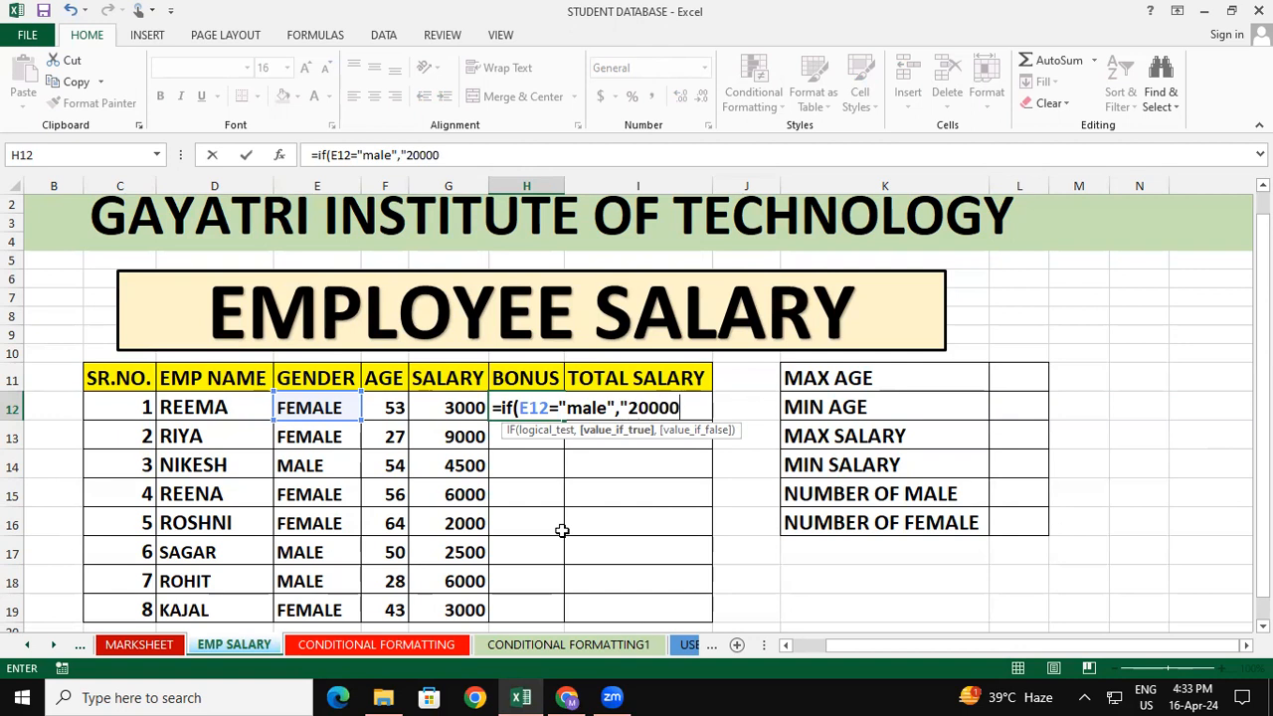
{"action": "key", "text": "BackSpace"}
{"action": "type", "text": "\",\""}
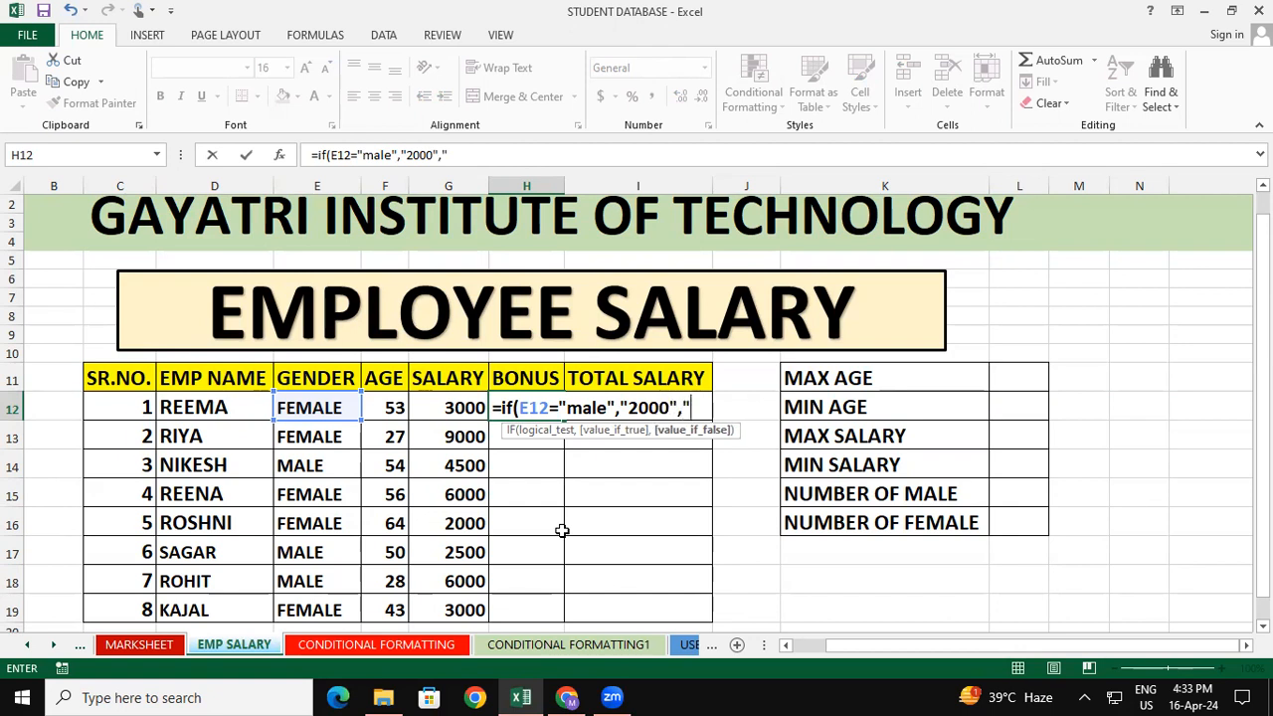
{"action": "type", "text": "1000\")"}
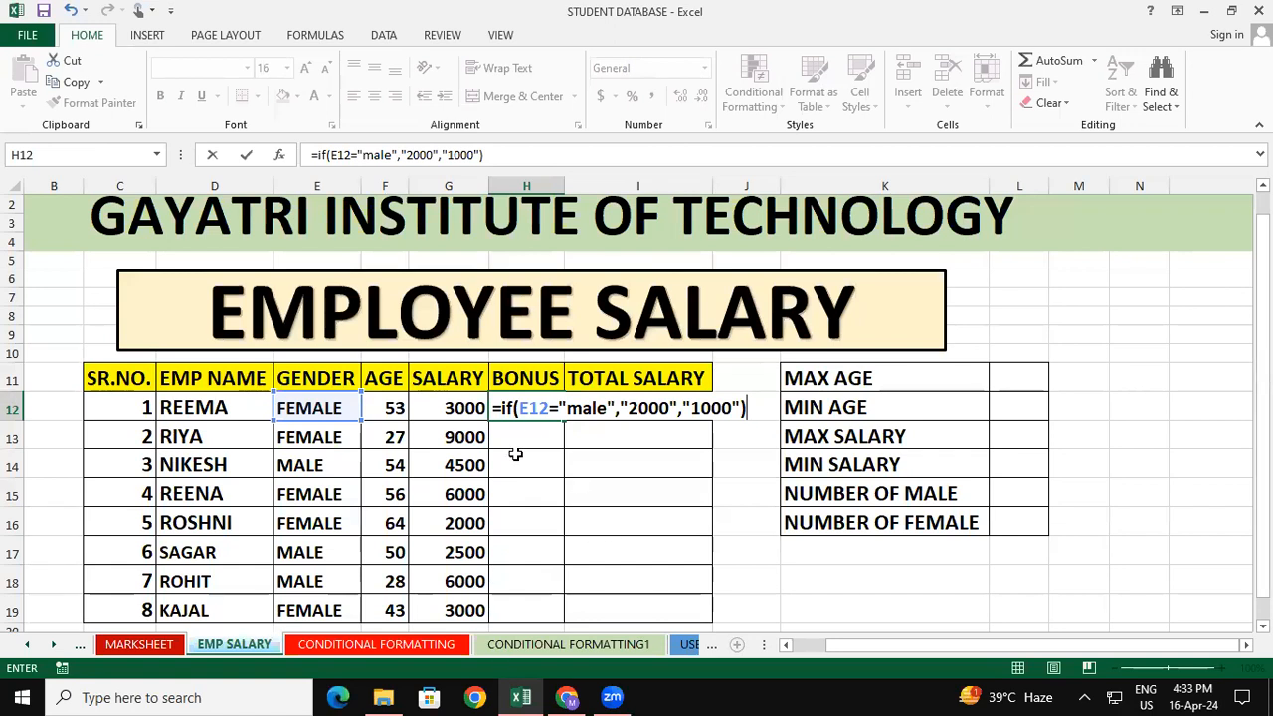
{"action": "key", "text": "Return"}
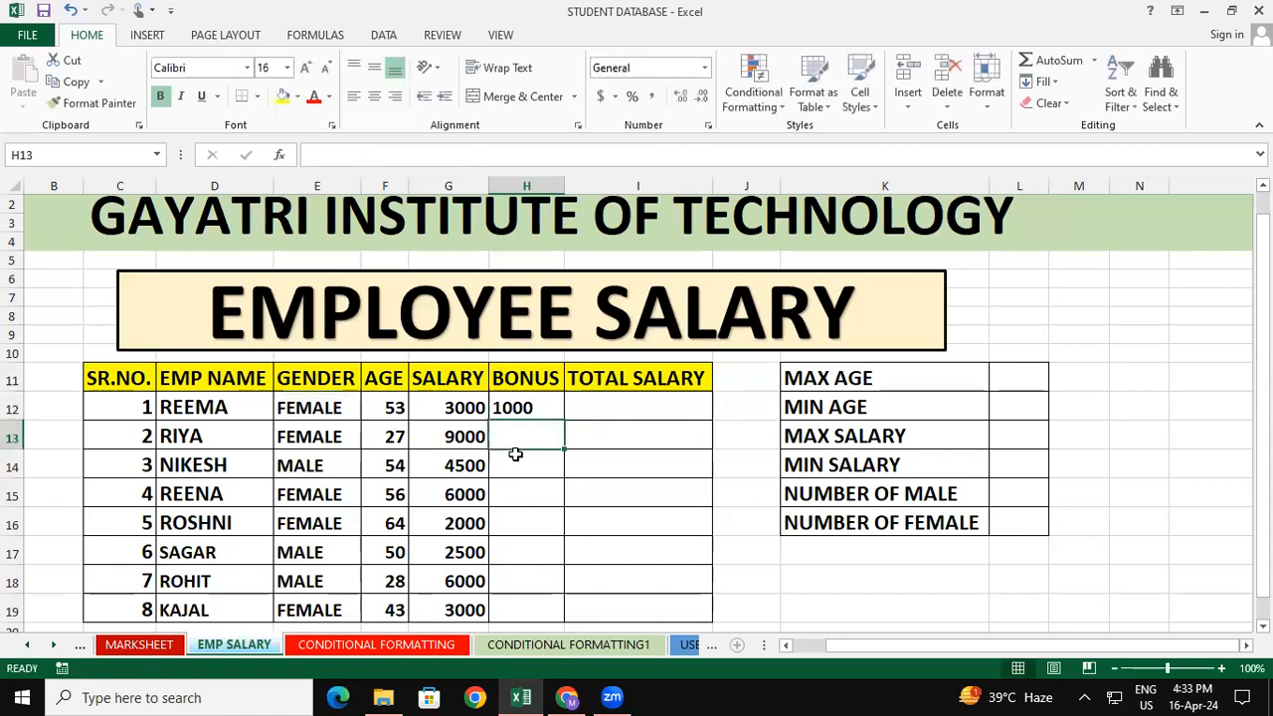
Copy the bonus formula from H12 down through H19 and inspect the copied formulas in the Bonus column
{"action": "left_click", "coordinate": [538, 411]}
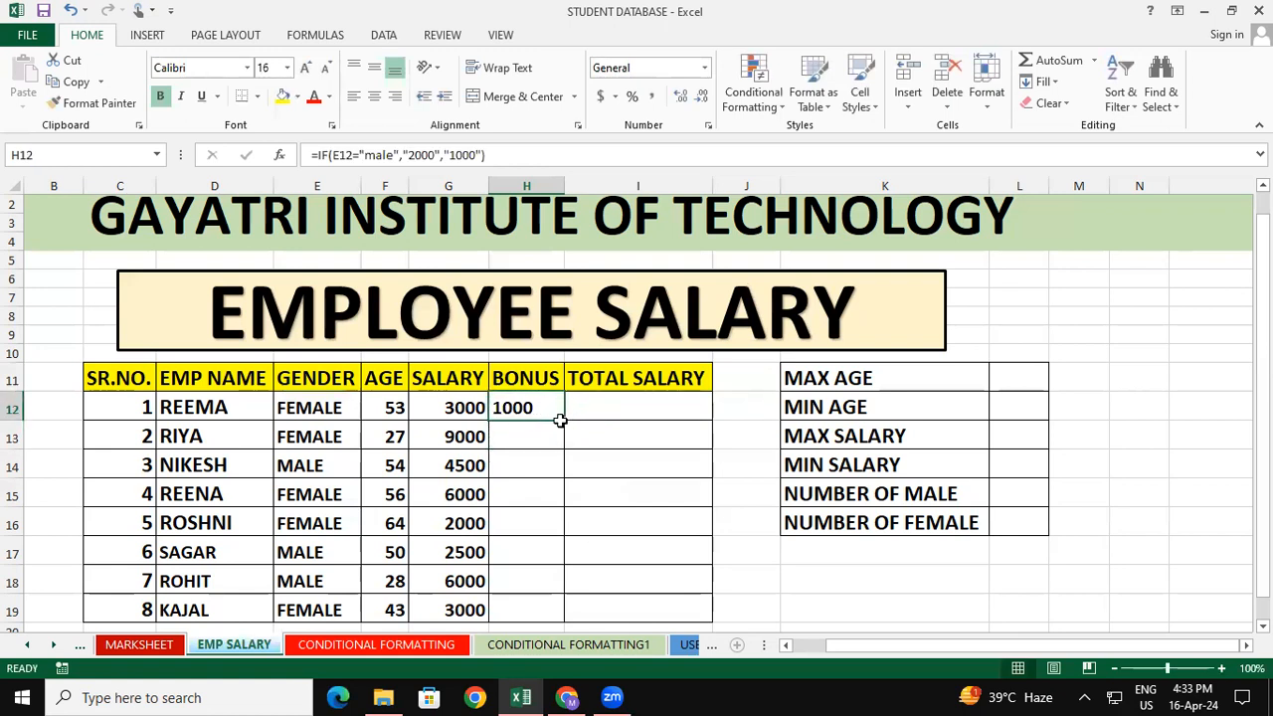
{"action": "left_click_drag", "start_coordinate": [561, 421], "coordinate": [563, 613]}
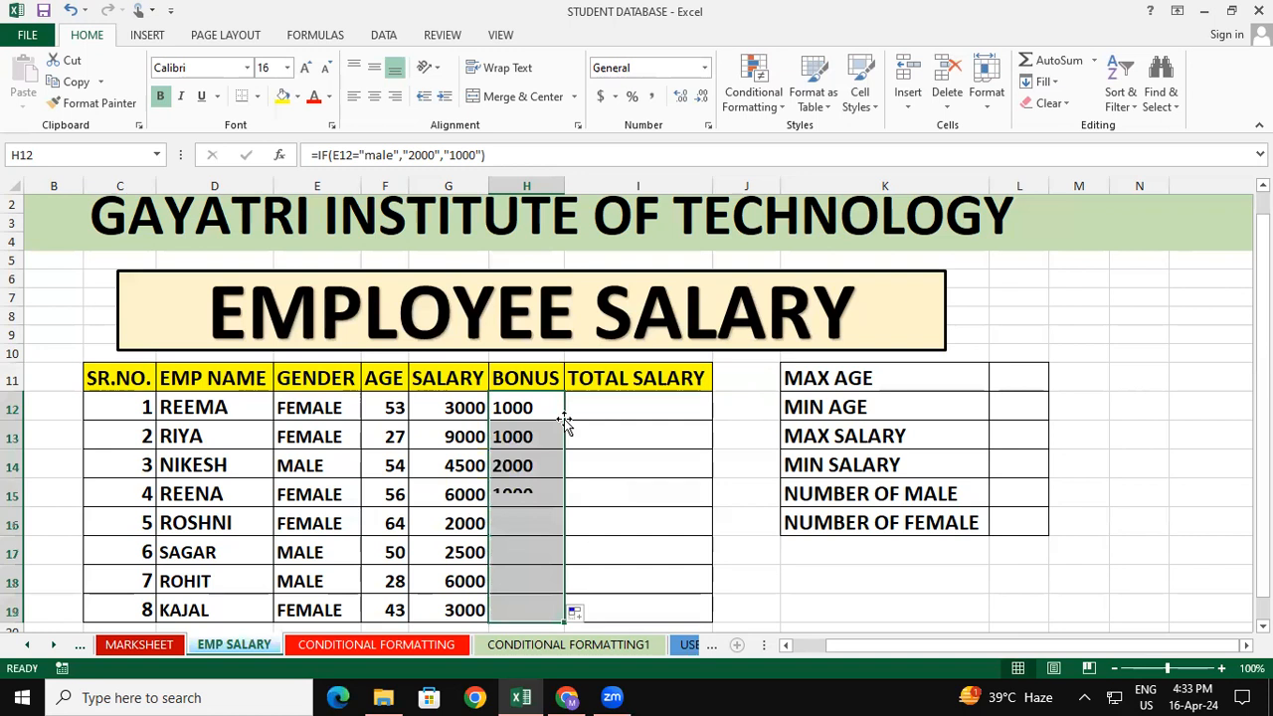
{"action": "left_click", "coordinate": [830, 554]}
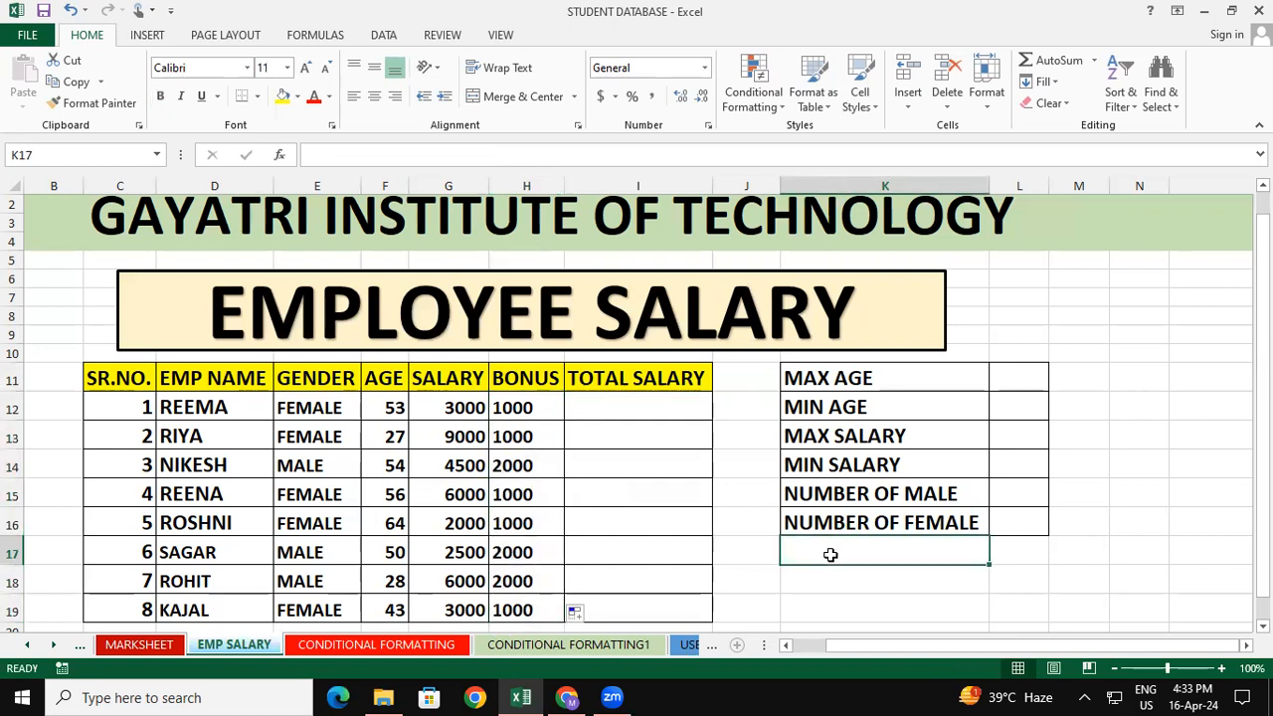
{"action": "left_click", "coordinate": [506, 399]}
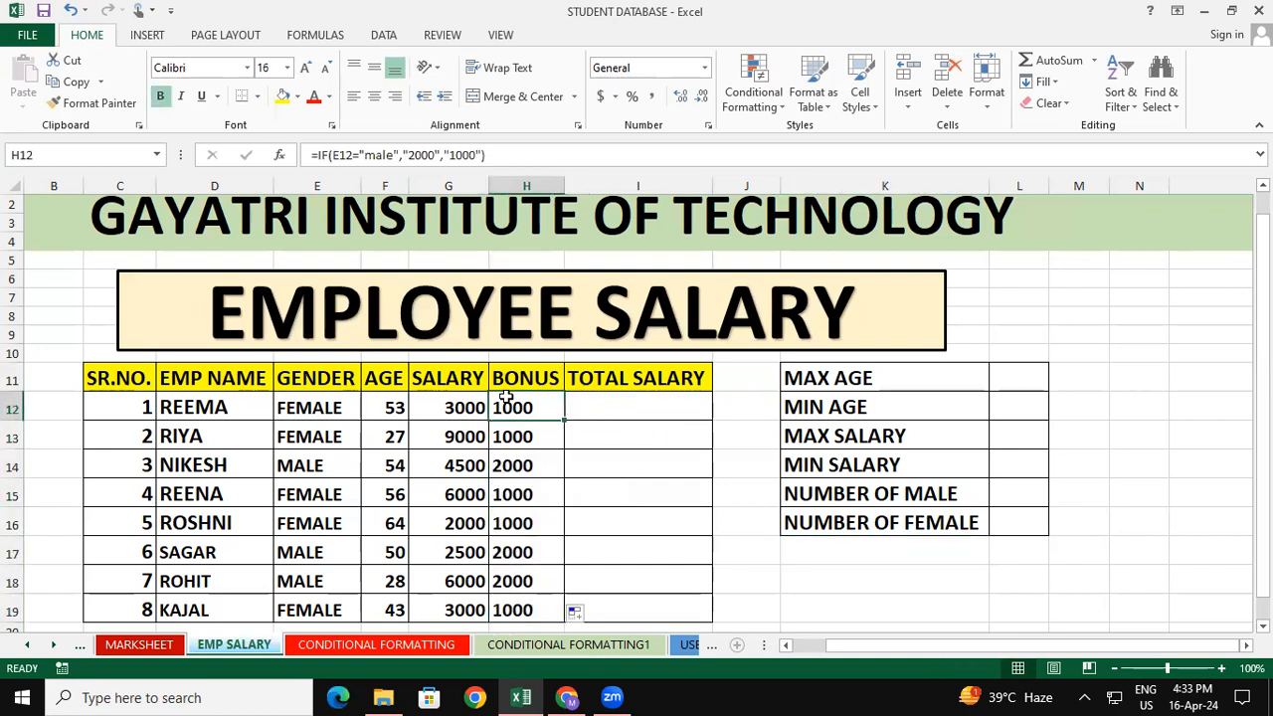
{"action": "left_click", "coordinate": [533, 442]}
{"action": "left_click", "coordinate": [533, 560]}
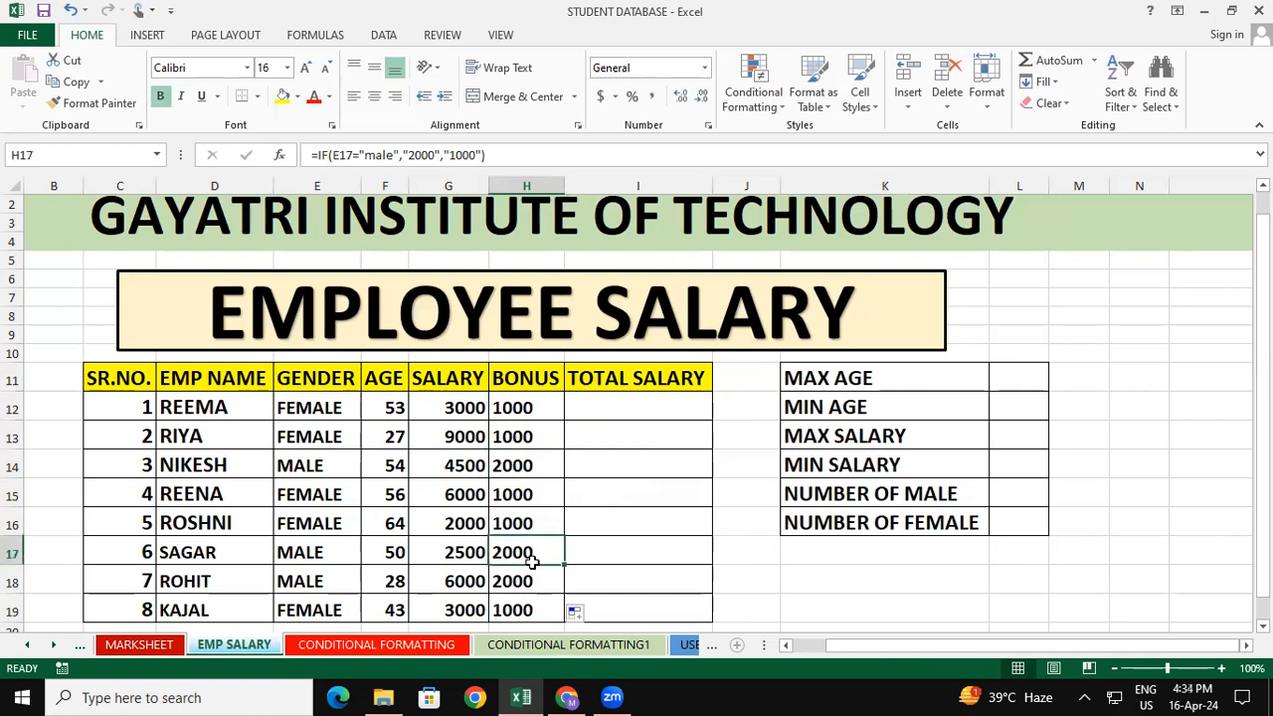
{"action": "left_click", "coordinate": [799, 590]}
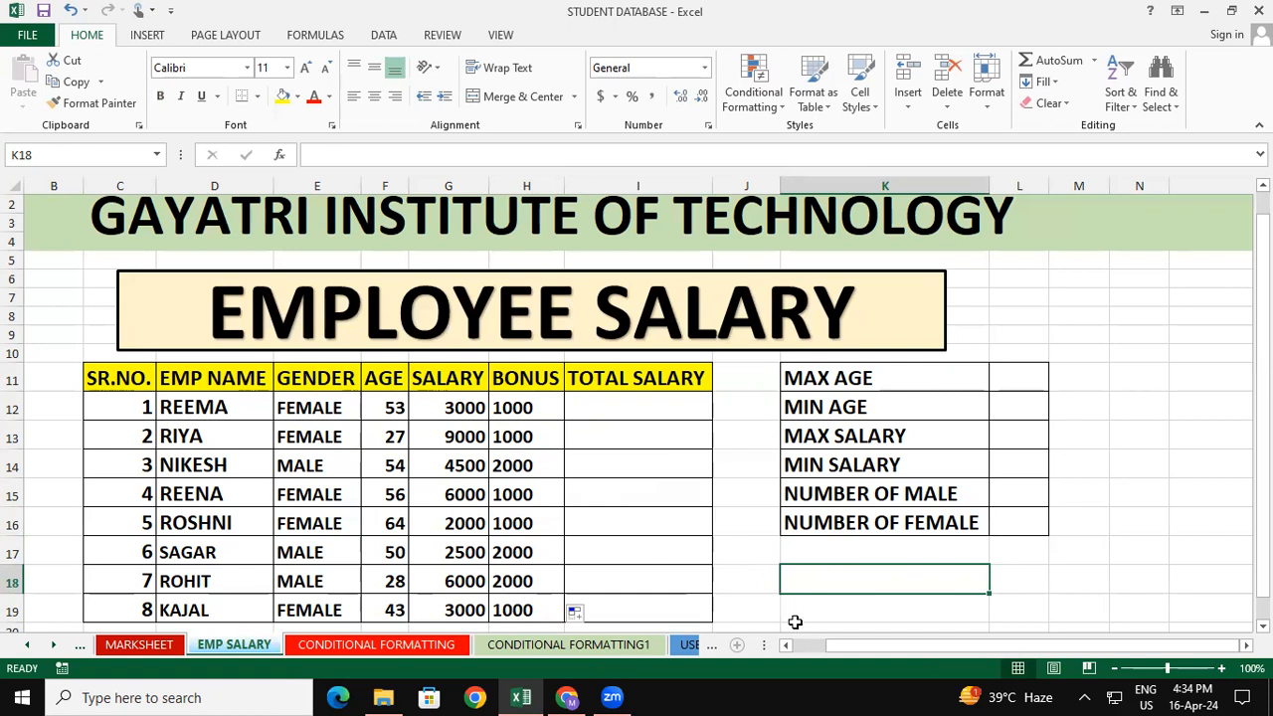
Swap the amounts in H12's IF formula so that "male" gives "1000" and any other gender gives "2000"
{"action": "double_click", "coordinate": [540, 405]}
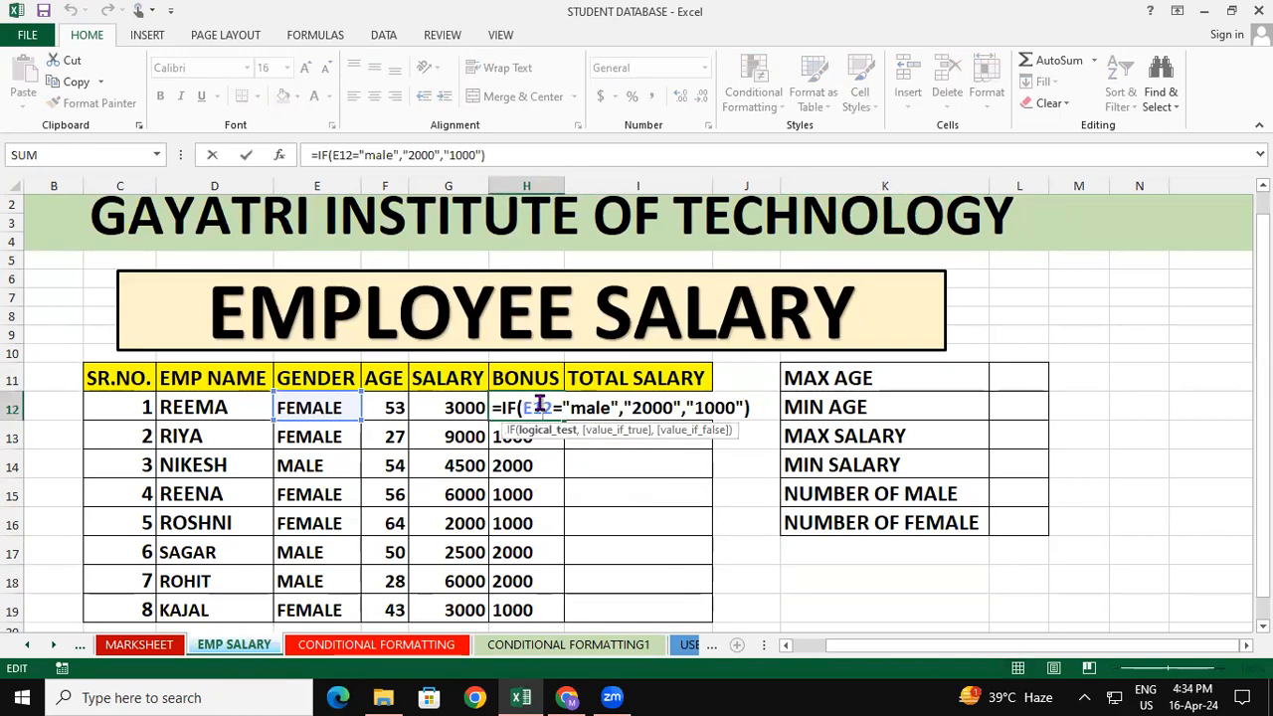
{"action": "left_click", "coordinate": [639, 410]}
{"action": "key", "text": "BackSpace"}
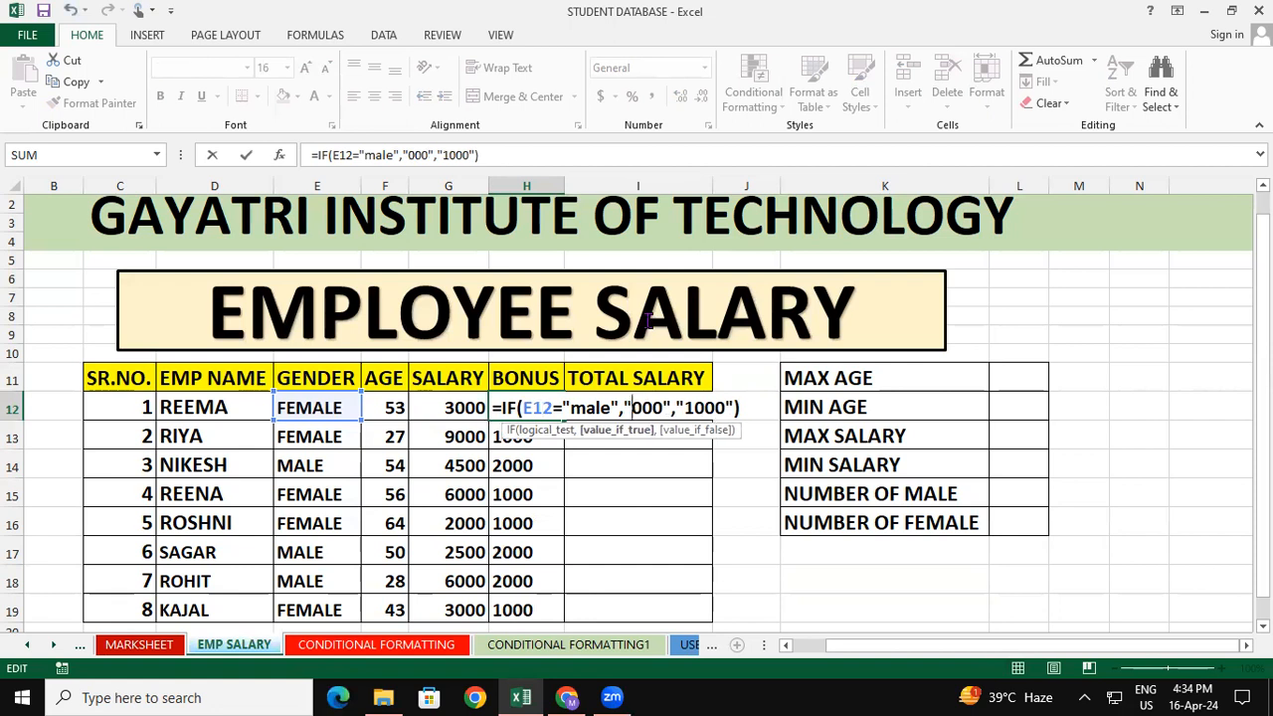
{"action": "type", "text": "1"}
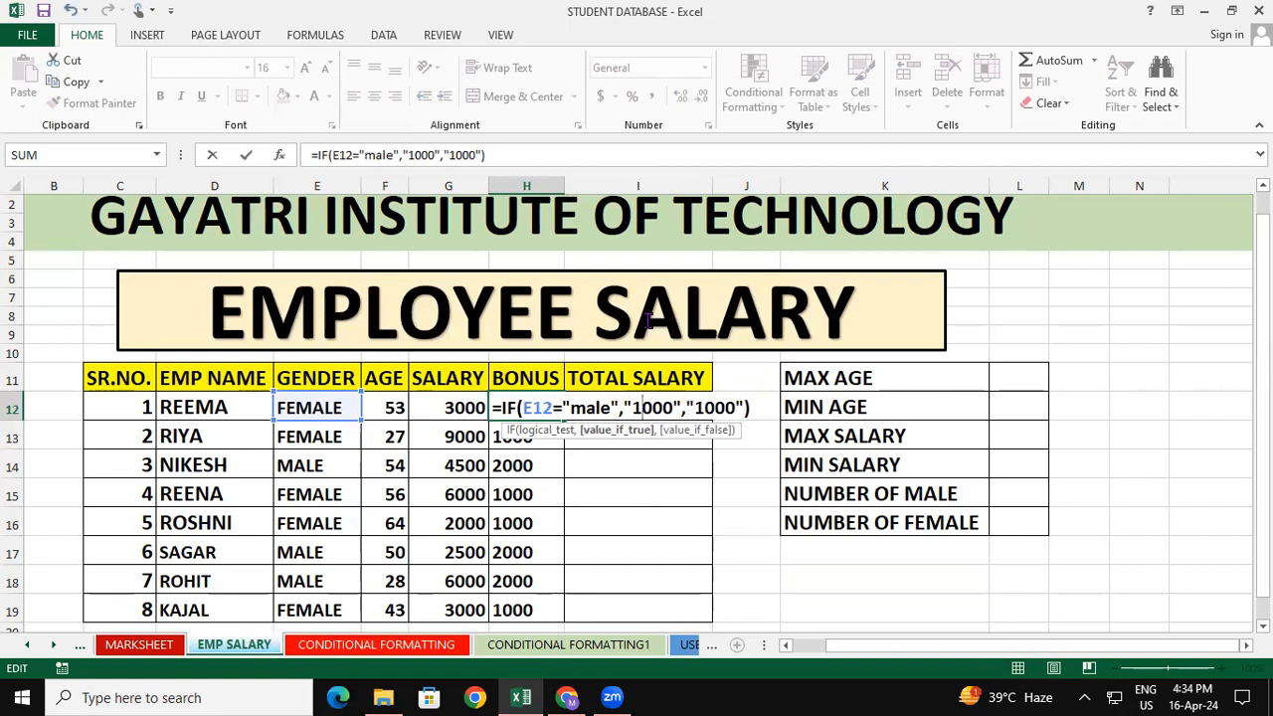
{"action": "left_click", "coordinate": [704, 407]}
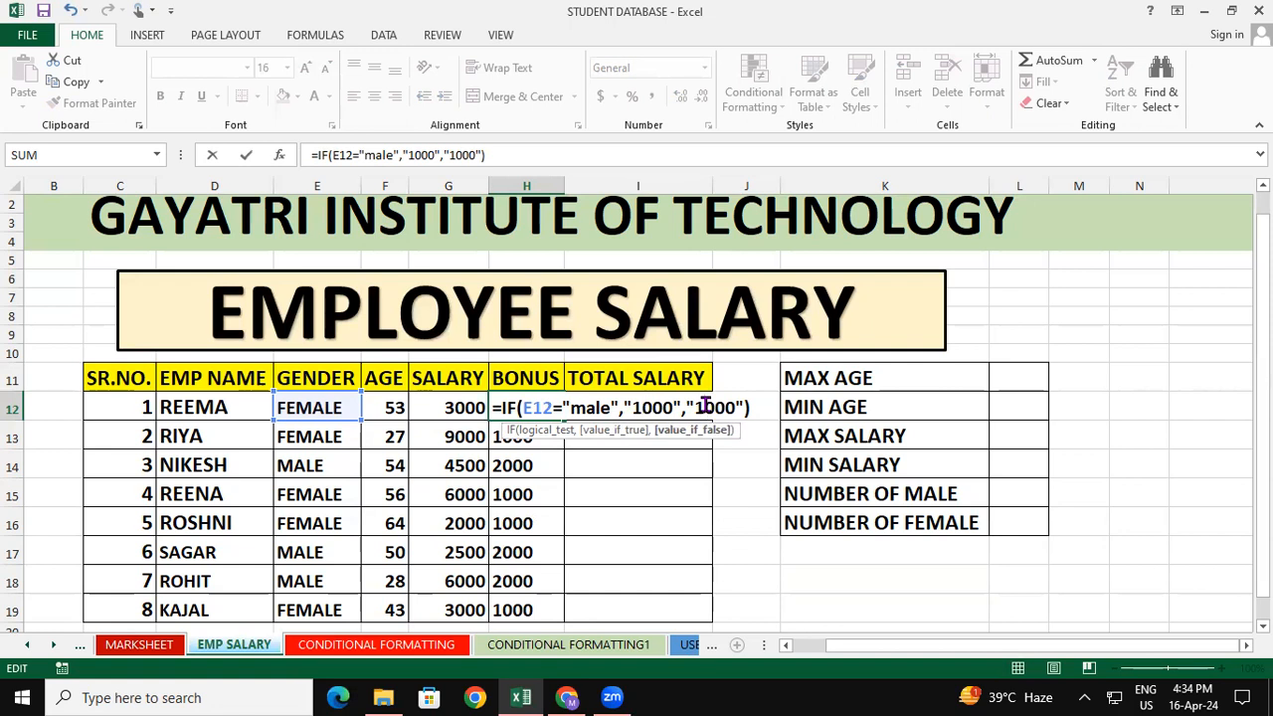
{"action": "key", "text": "BackSpace"}
{"action": "type", "text": "2"}
{"action": "key", "text": "Return"}
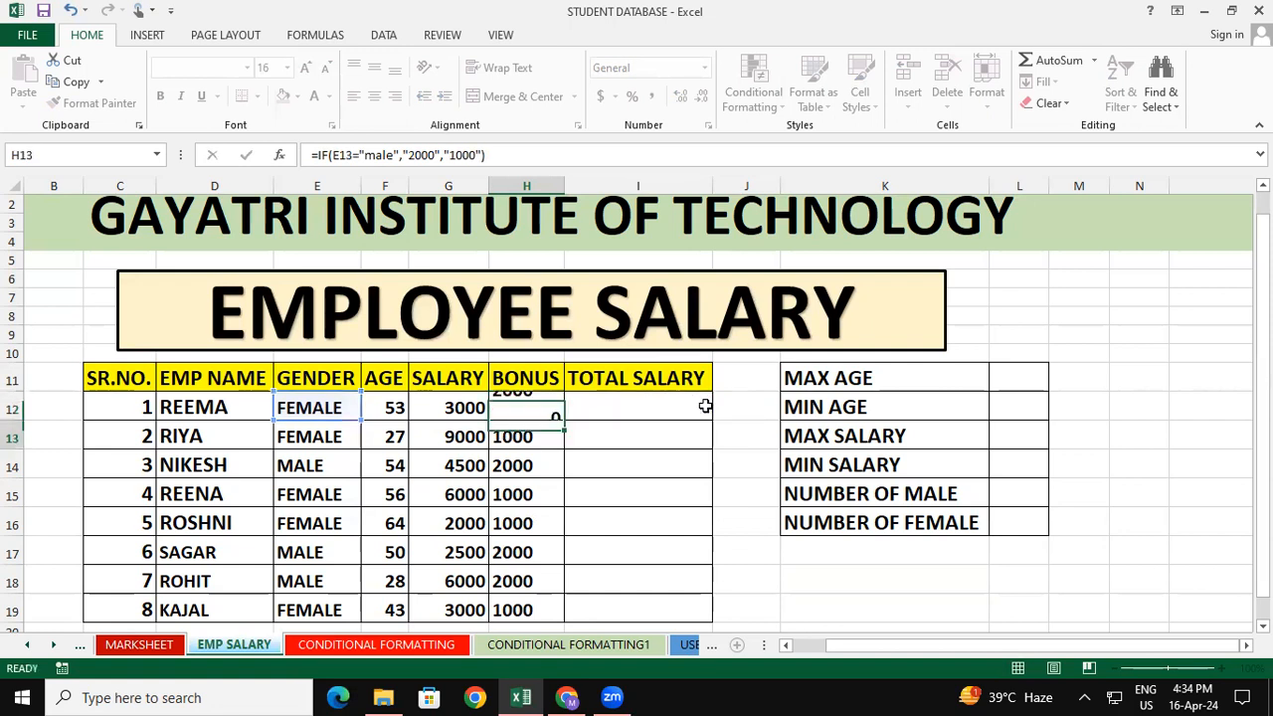
Try filling the swapped bonus formula from H12 down the Bonus column, and undo that fill
{"action": "left_click", "coordinate": [563, 415]}
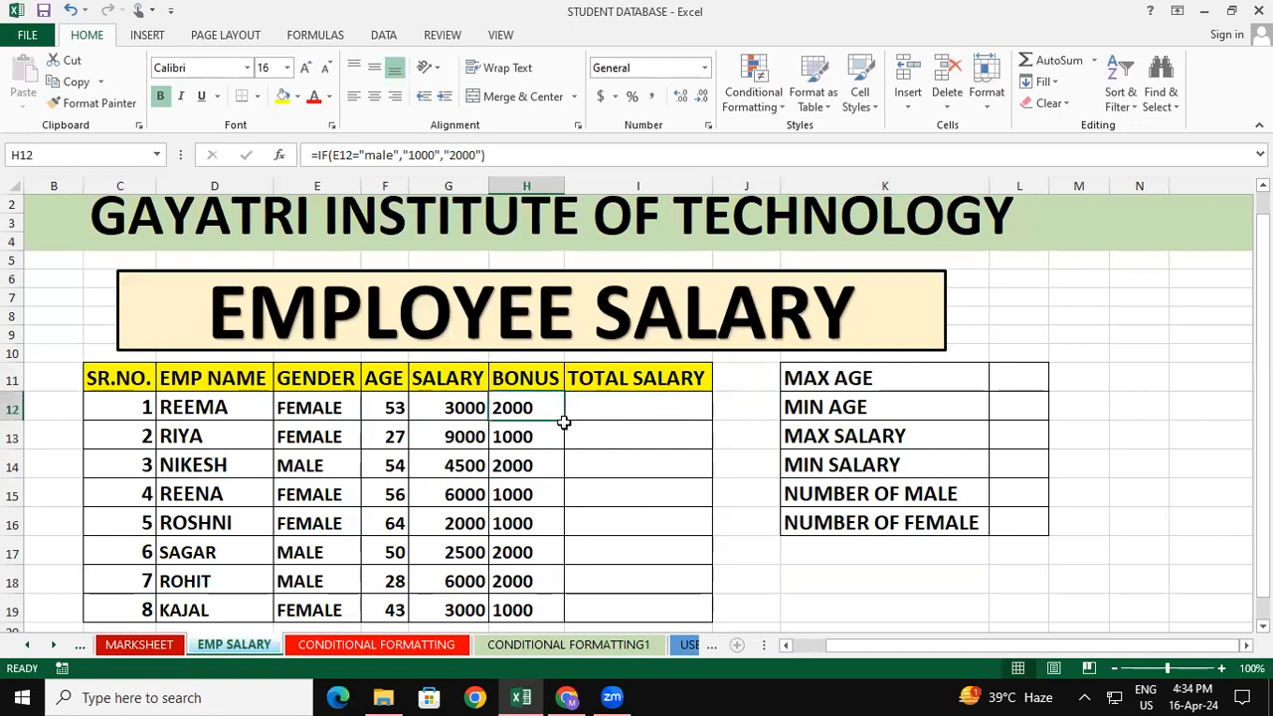
{"action": "left_click", "coordinate": [559, 416]}
{"action": "double_click", "coordinate": [563, 421]}
{"action": "left_click", "coordinate": [627, 464]}
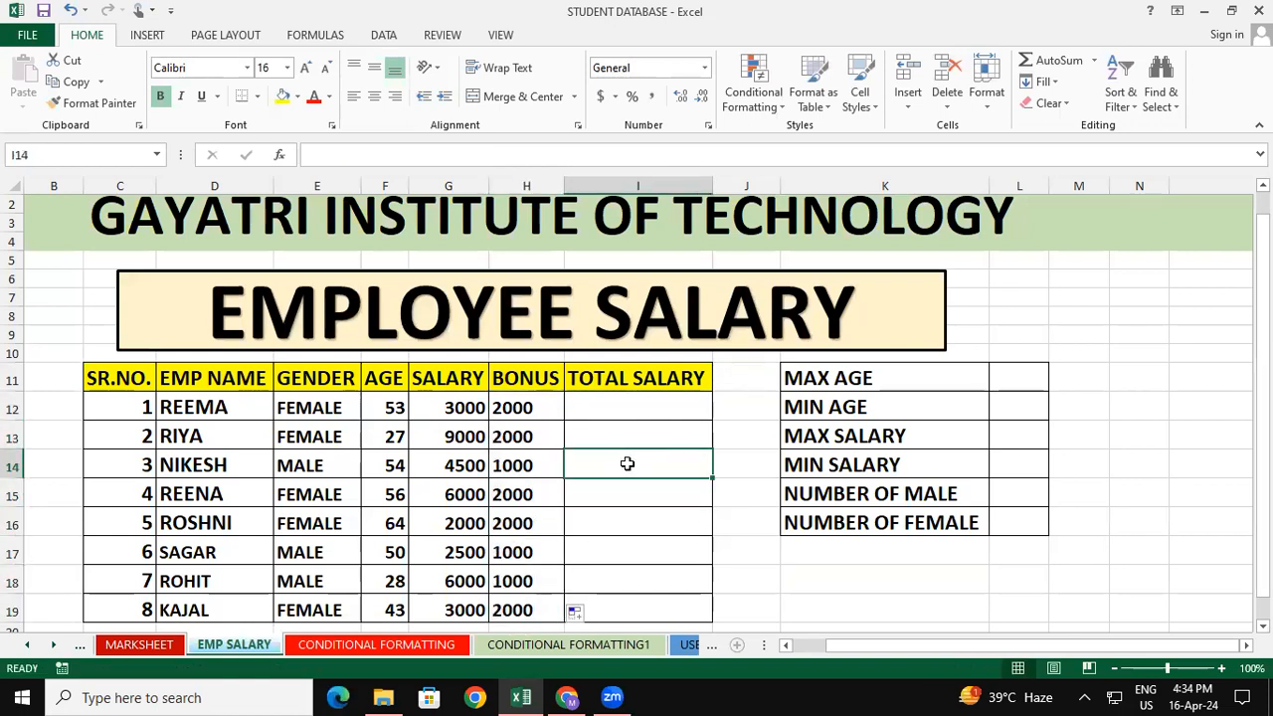
{"action": "key", "text": "ctrl+z"}
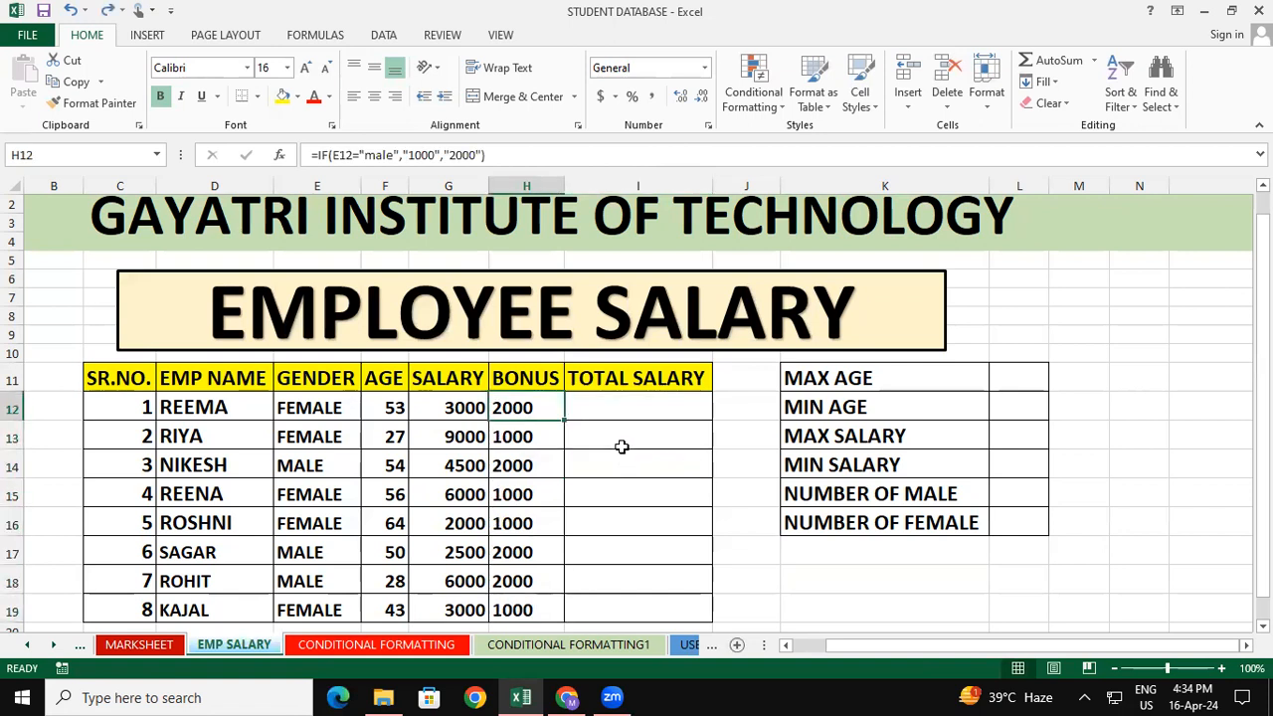
{"action": "key", "text": "Right"}
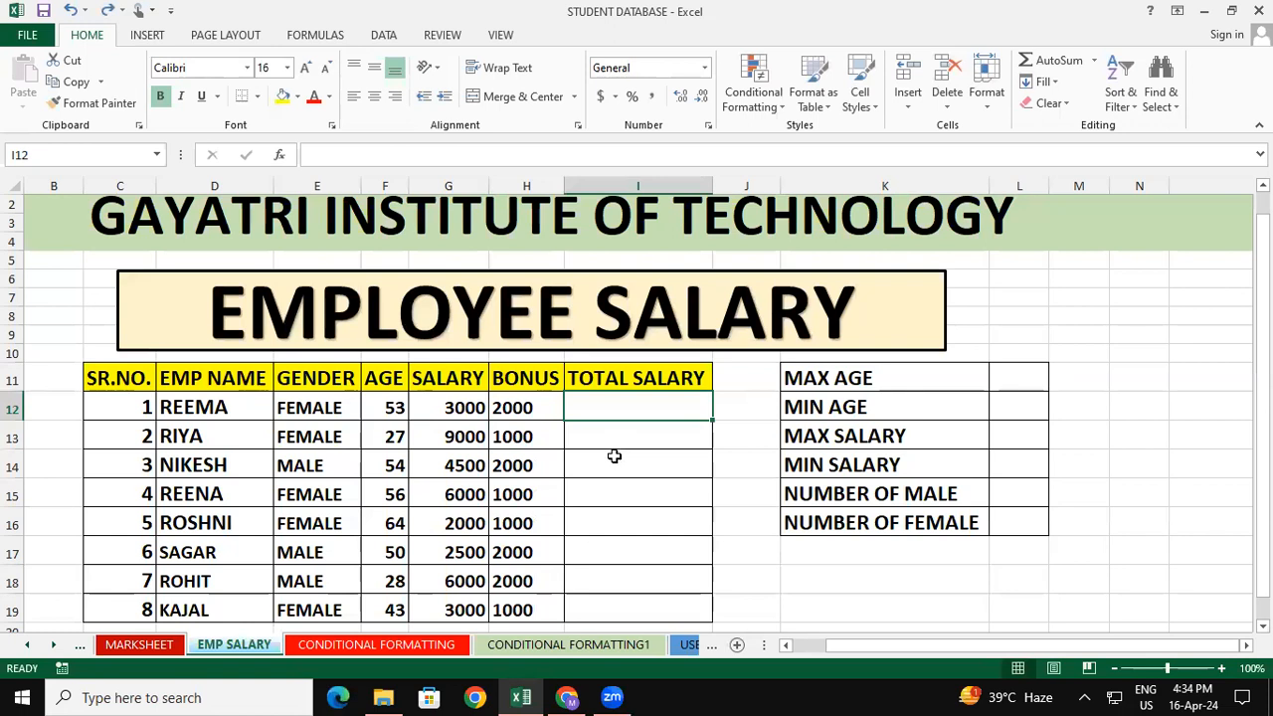
{"action": "left_click", "coordinate": [614, 457]}
Change H12's IF formula to test E12 for "female", giving "2000" when true and "1000" otherwise
{"action": "double_click", "coordinate": [543, 411]}
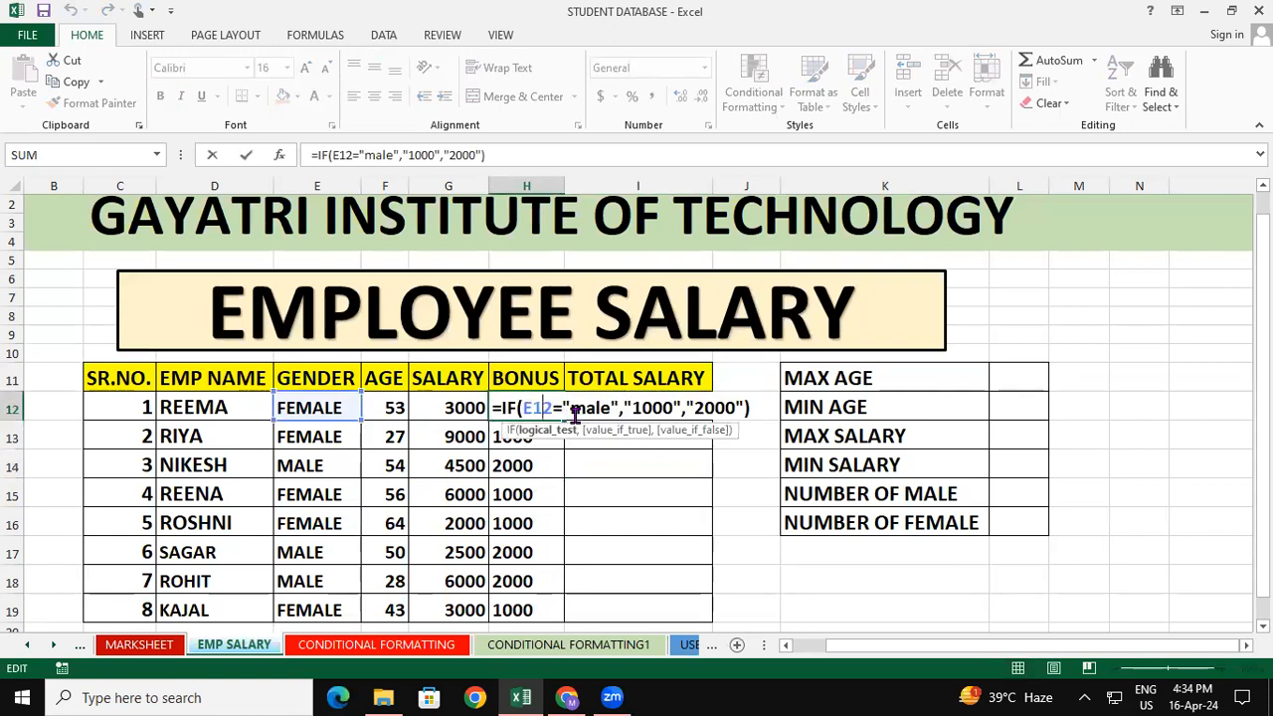
{"action": "left_click", "coordinate": [574, 411]}
{"action": "type", "text": "fe"}
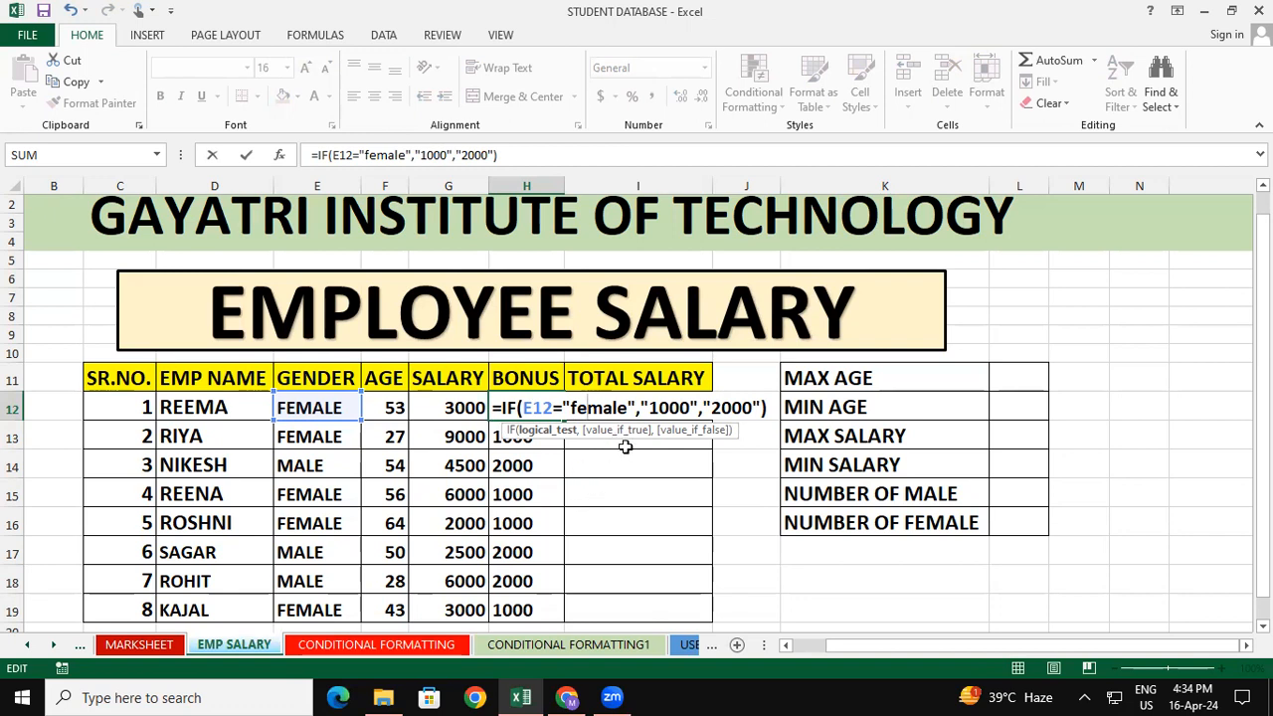
{"action": "left_click", "coordinate": [656, 406]}
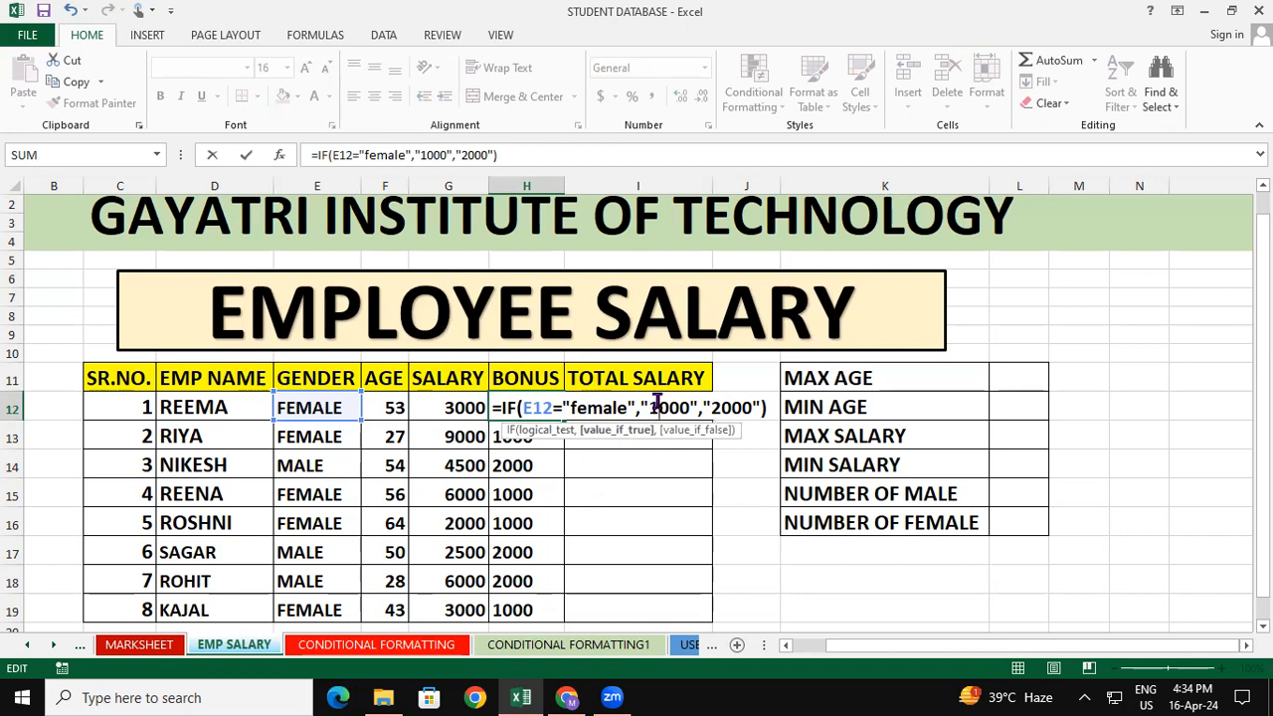
{"action": "key", "text": "BackSpace"}
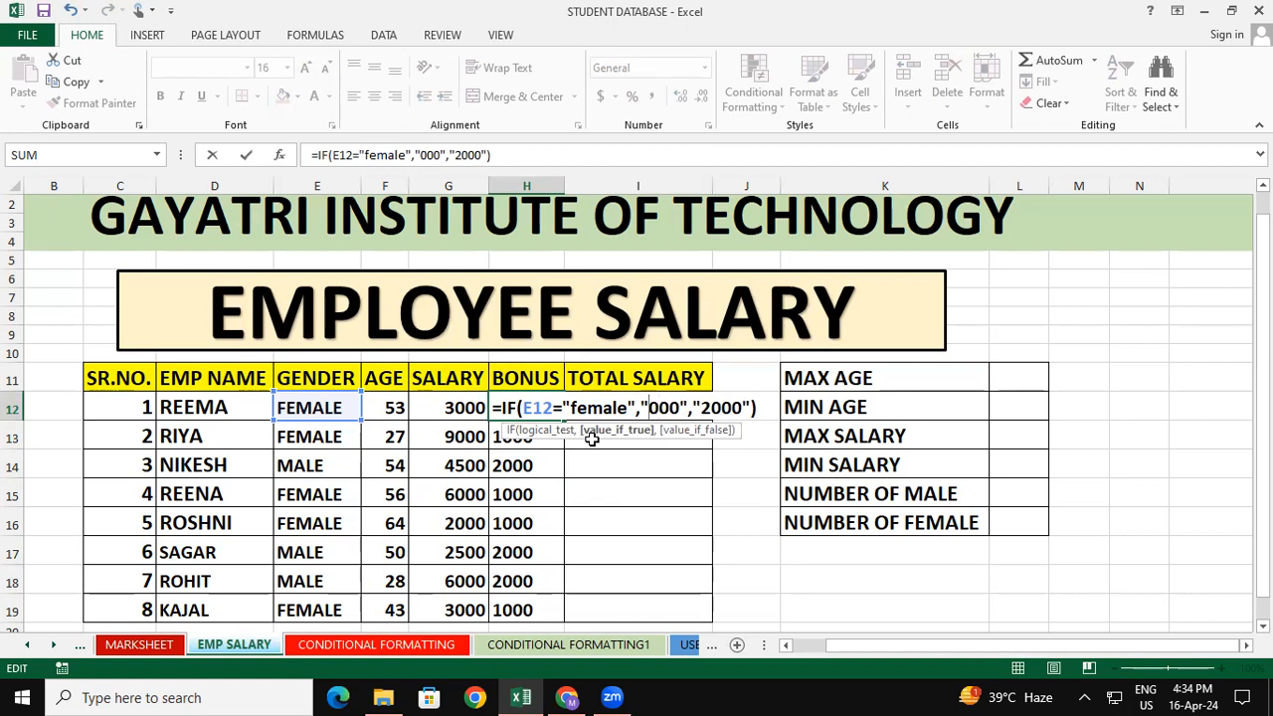
{"action": "type", "text": "2"}
{"action": "left_click", "coordinate": [720, 406]}
{"action": "key", "text": "BackSpace"}
{"action": "type", "text": "1"}
{"action": "key", "text": "Return"}
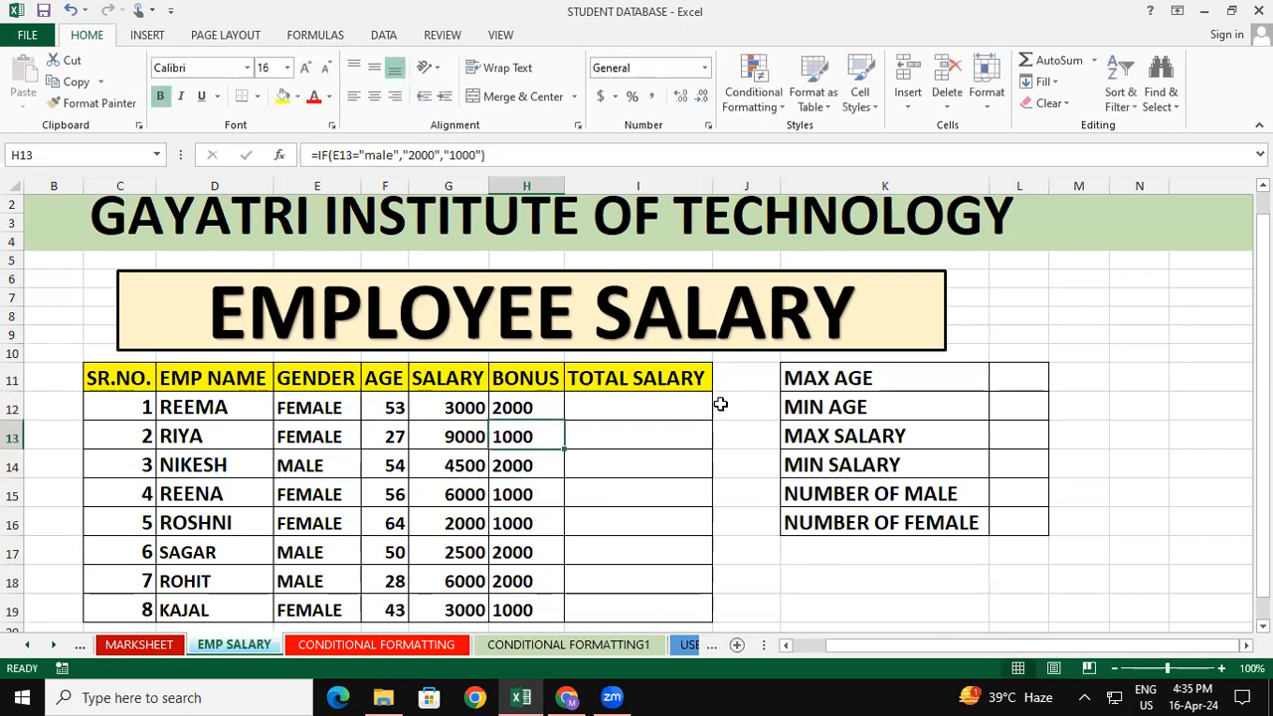
{"action": "left_click", "coordinate": [538, 403]}
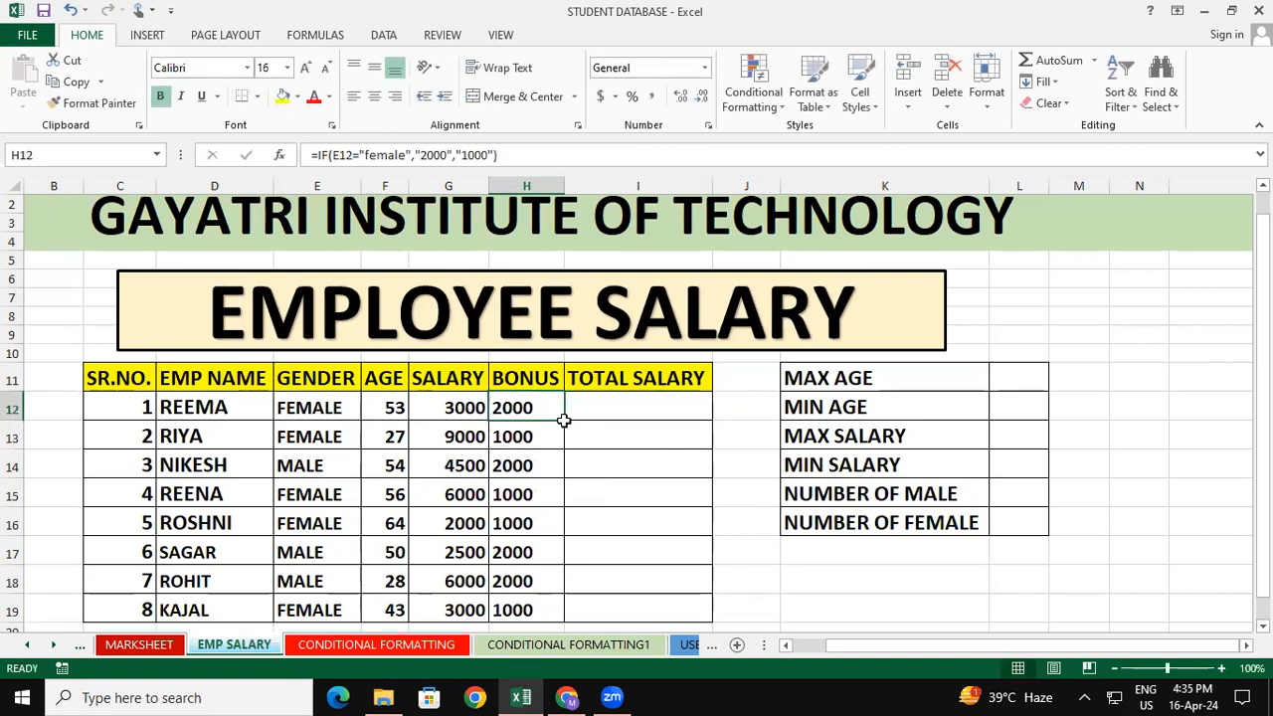
{"action": "double_click", "coordinate": [560, 426]}
{"action": "left_click", "coordinate": [556, 405]}
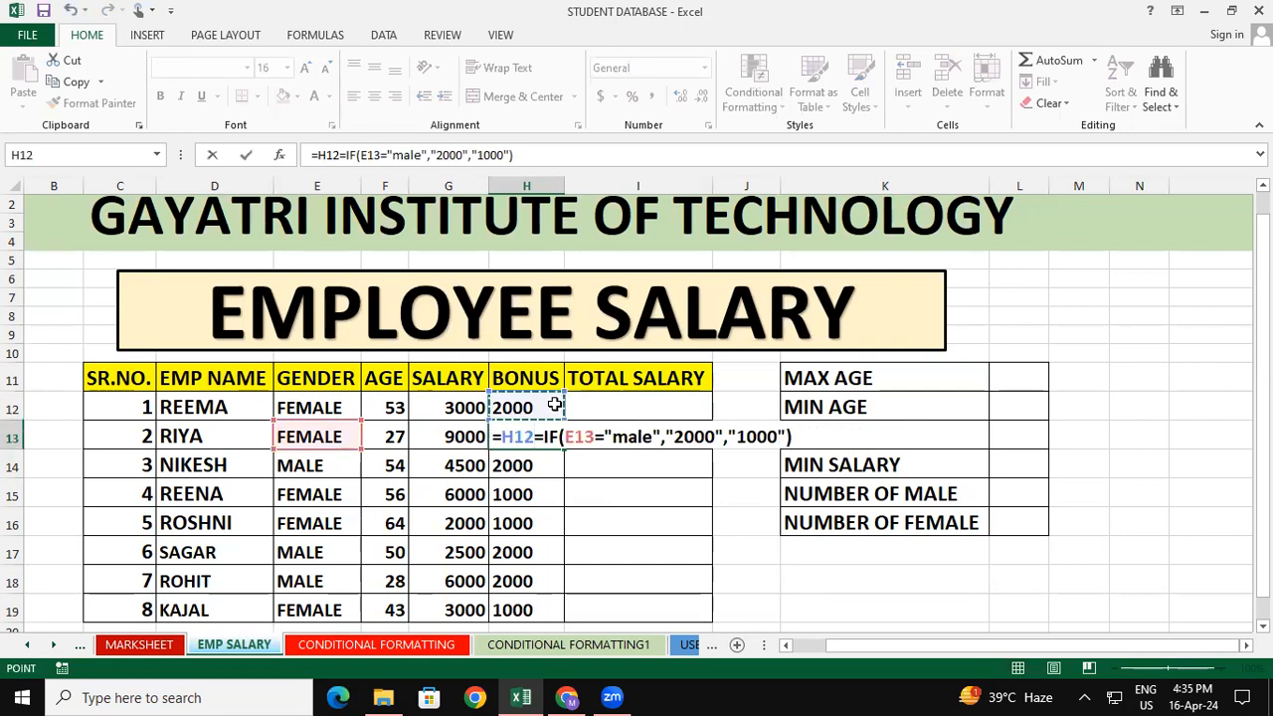
{"action": "key", "text": "BackSpace"}
{"action": "key", "text": "BackSpace"}
{"action": "key", "text": "BackSpace"}
{"action": "key", "text": "BackSpace"}
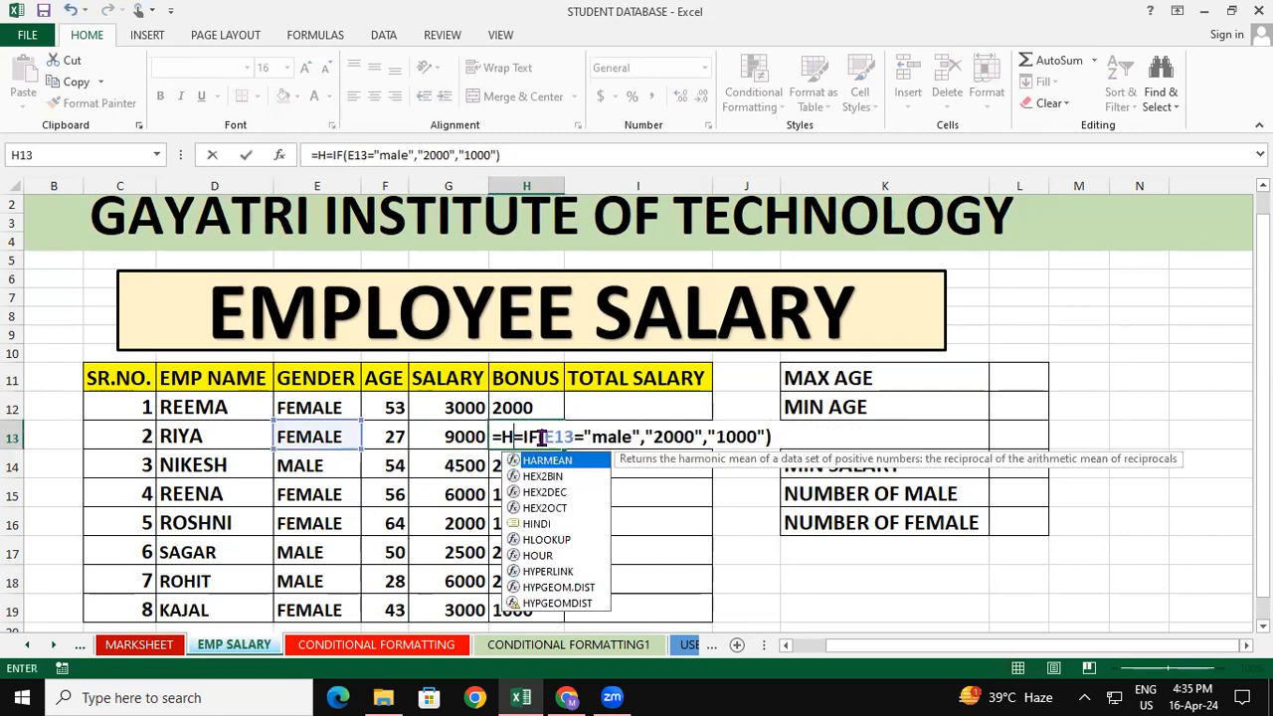
Fill the "female" bonus formula from H12 down through H19
{"action": "left_click", "coordinate": [504, 406]}
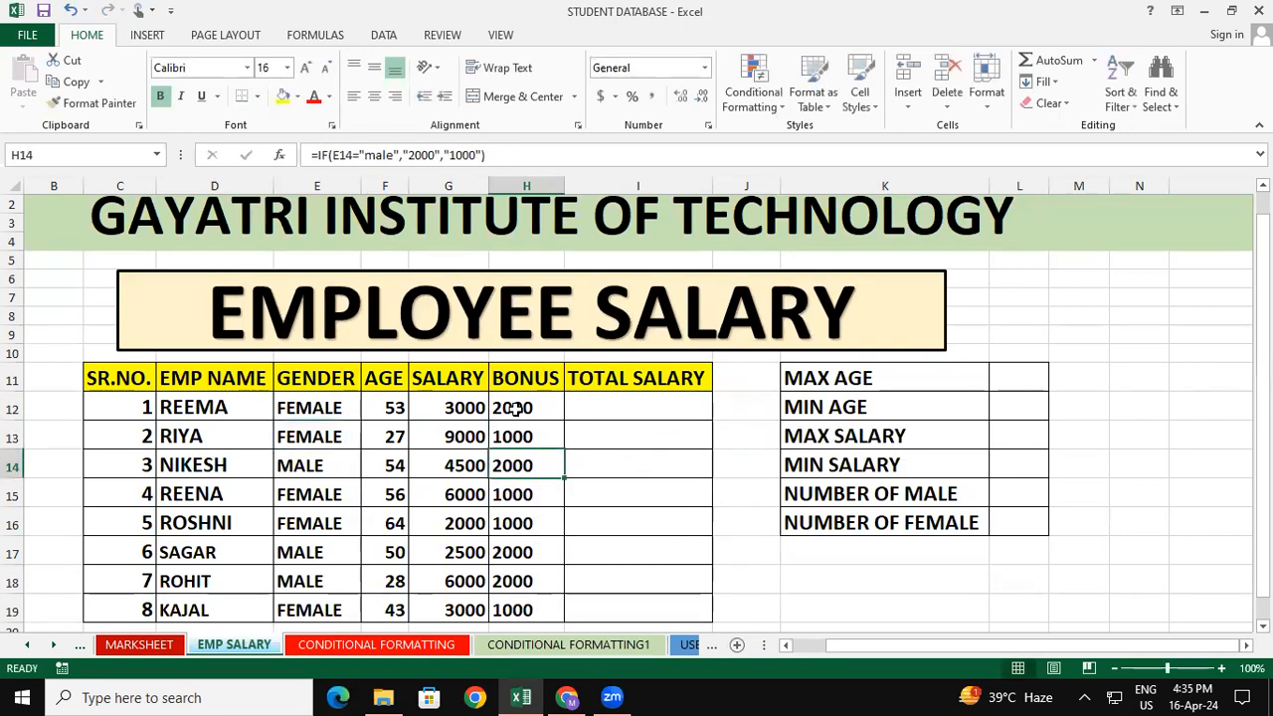
{"action": "double_click", "coordinate": [562, 423]}
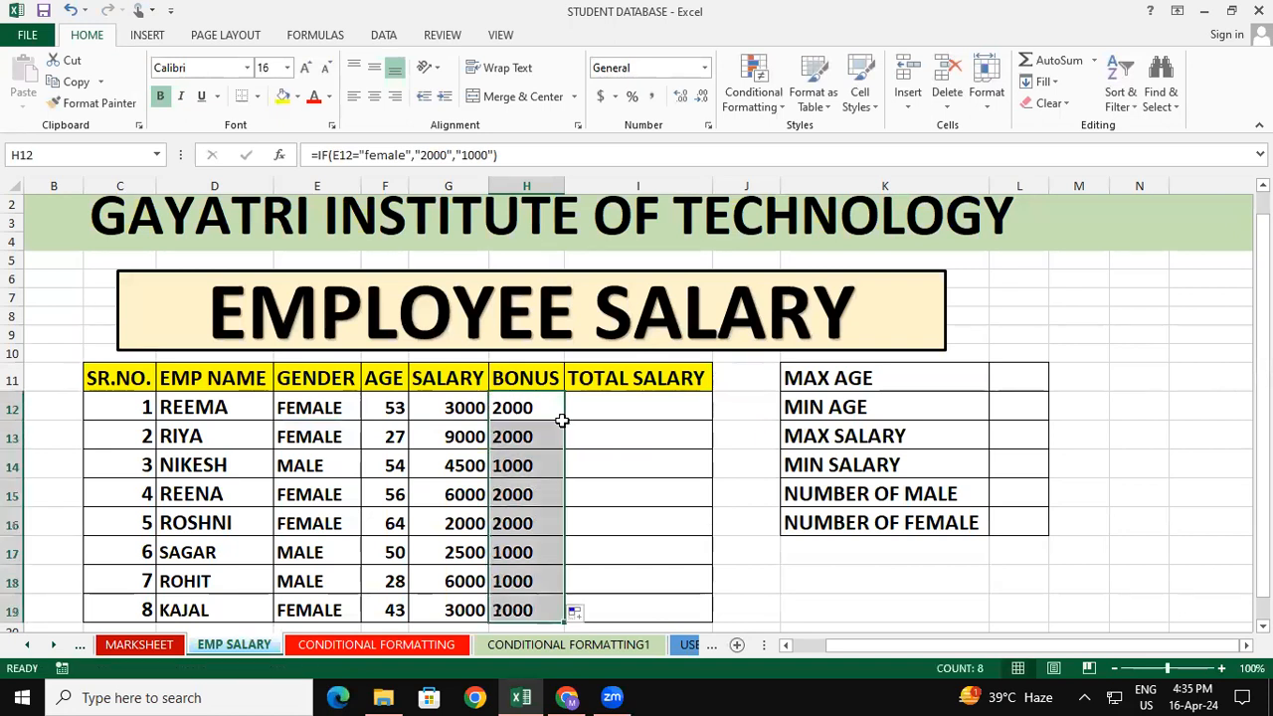
{"action": "left_click", "coordinate": [624, 468]}
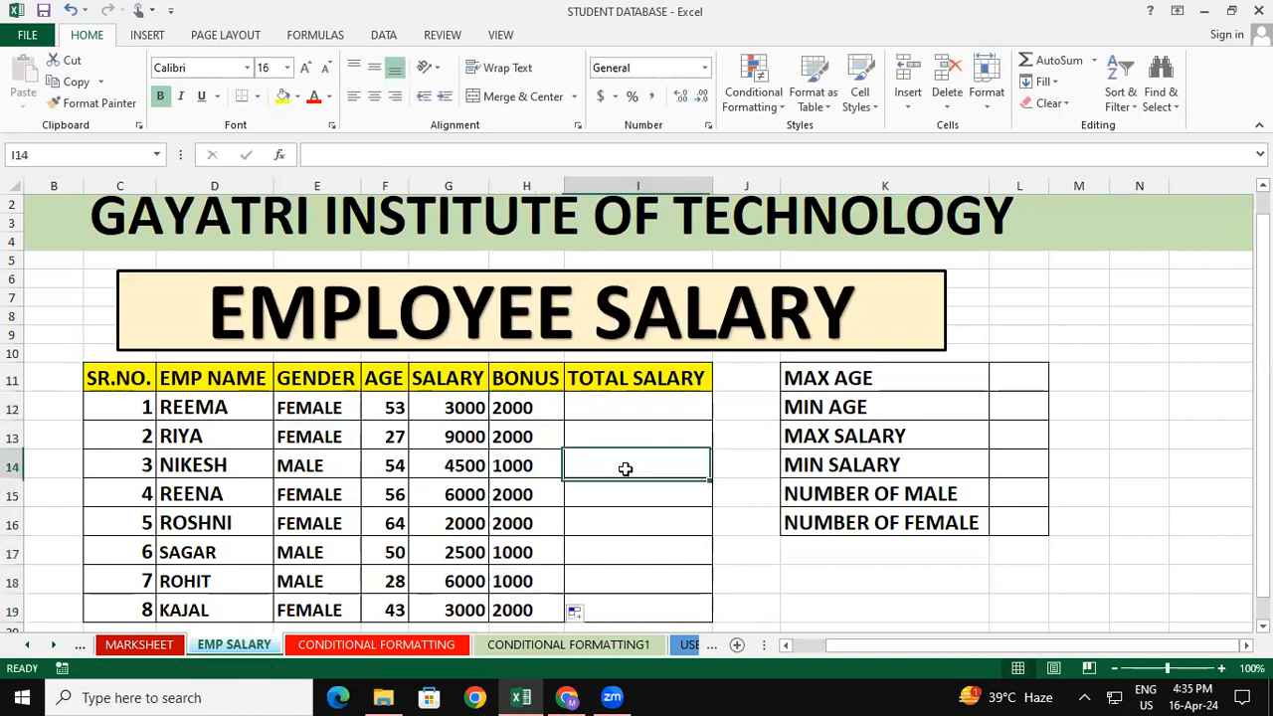
Set the amounts in H12's bonus formula to "1000" when the gender is "female" and "2000" otherwise
{"action": "double_click", "coordinate": [548, 409]}
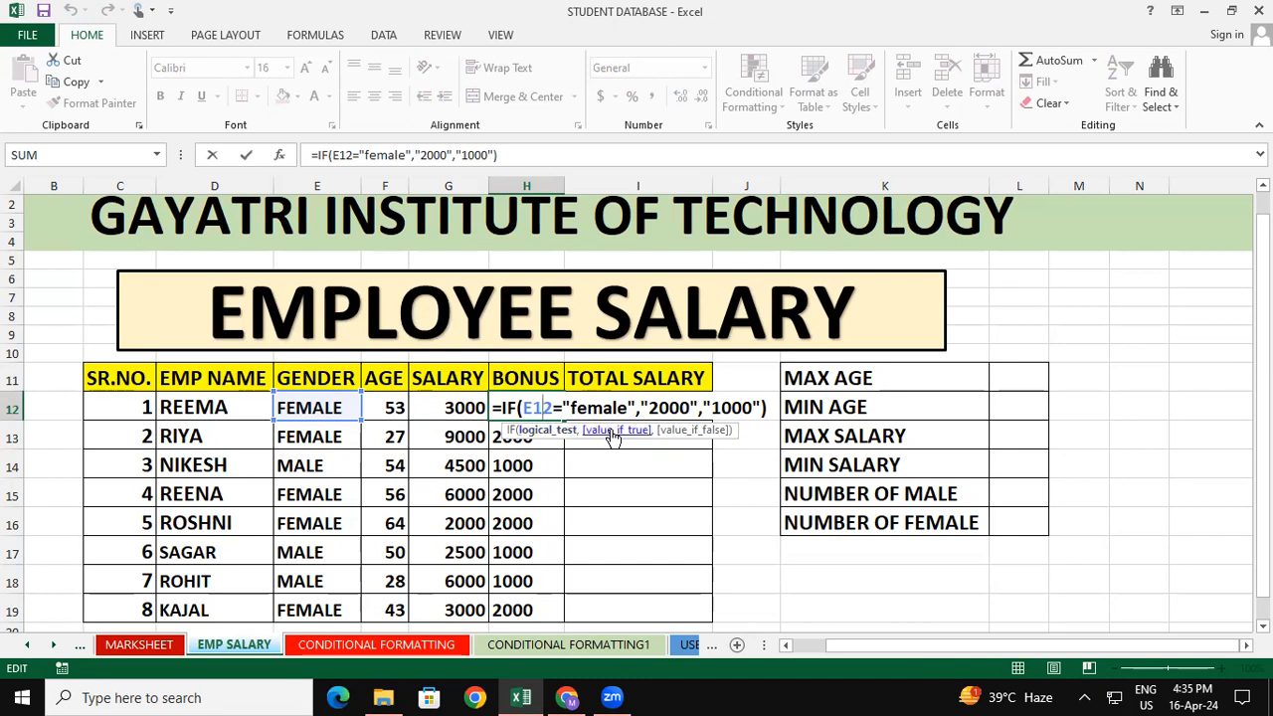
{"action": "left_click", "coordinate": [651, 412]}
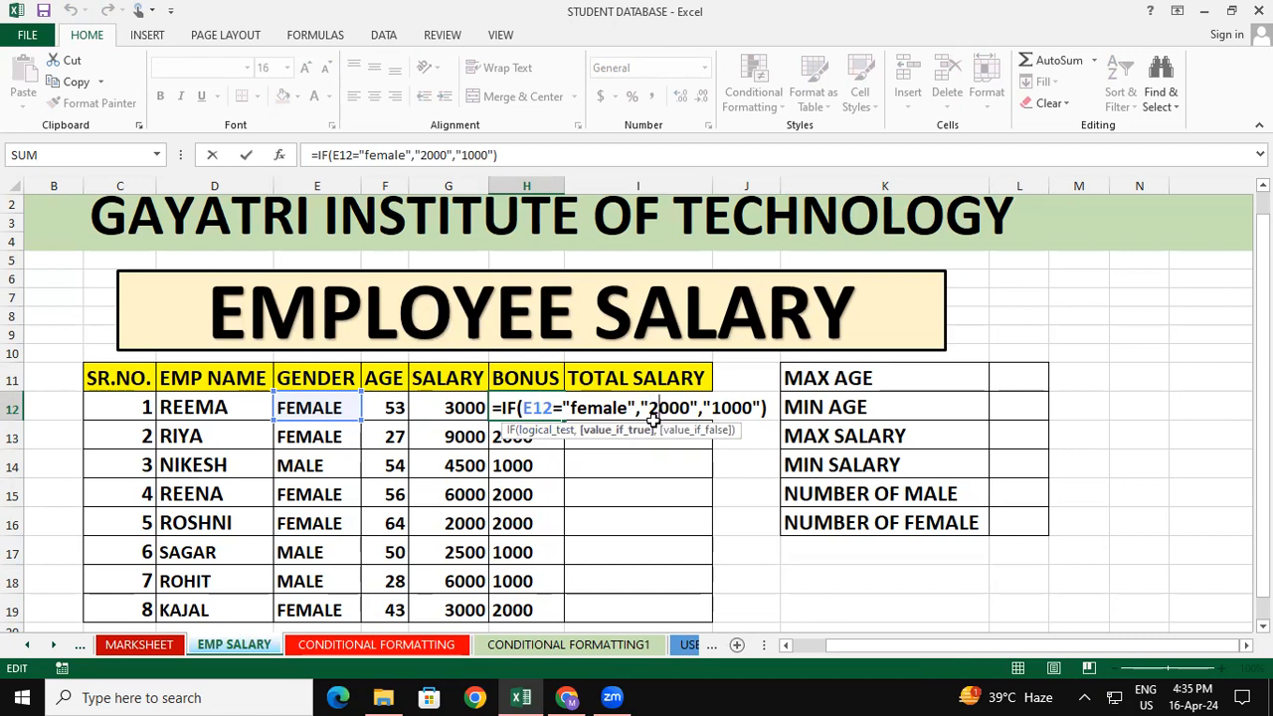
{"action": "key", "text": "BackSpace"}
{"action": "type", "text": "1"}
{"action": "left_click", "coordinate": [720, 407]}
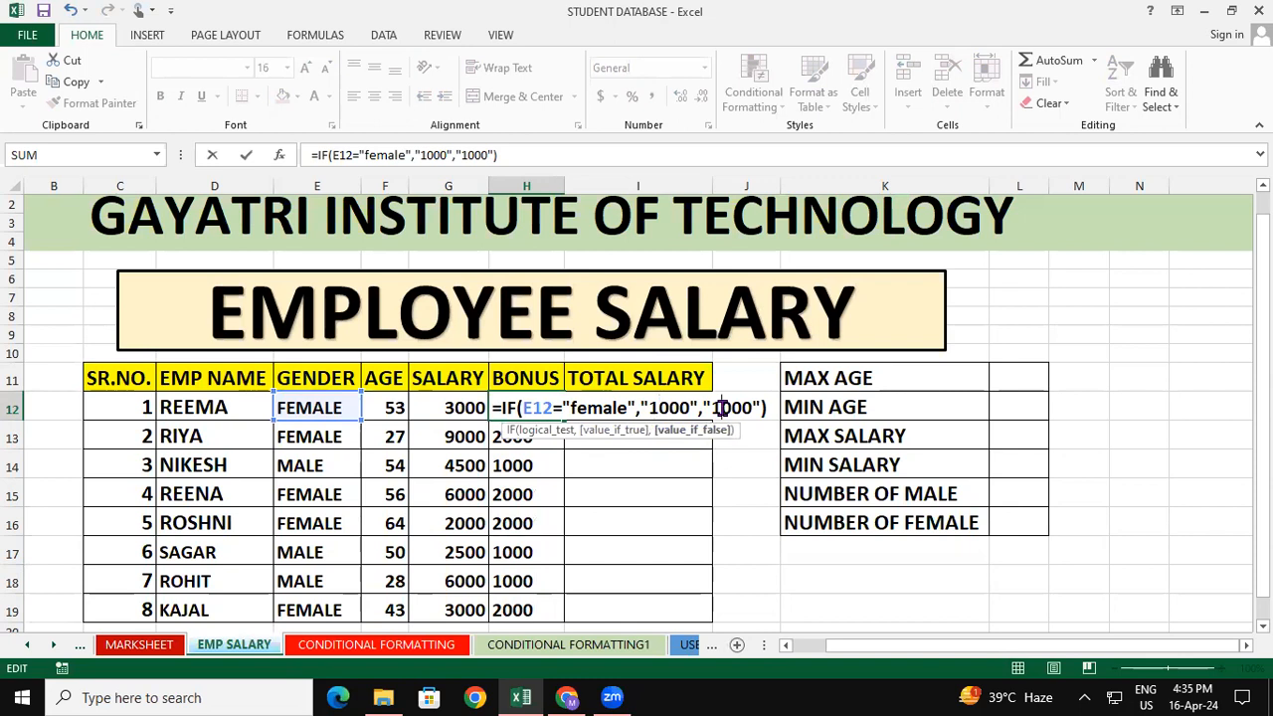
{"action": "key", "text": "BackSpace"}
{"action": "type", "text": "2"}
{"action": "key", "text": "Return"}
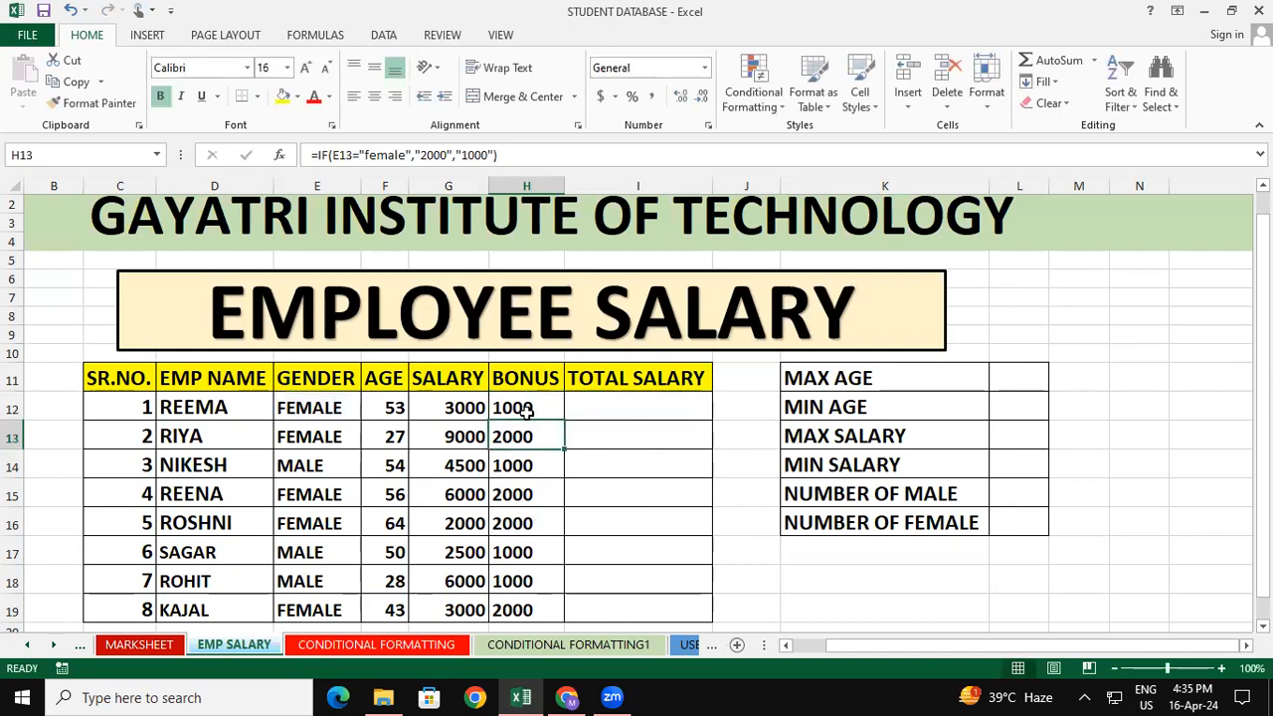
Copy the updated bonus formula from H12 down through H19 for all employees
{"action": "left_click", "coordinate": [527, 409]}
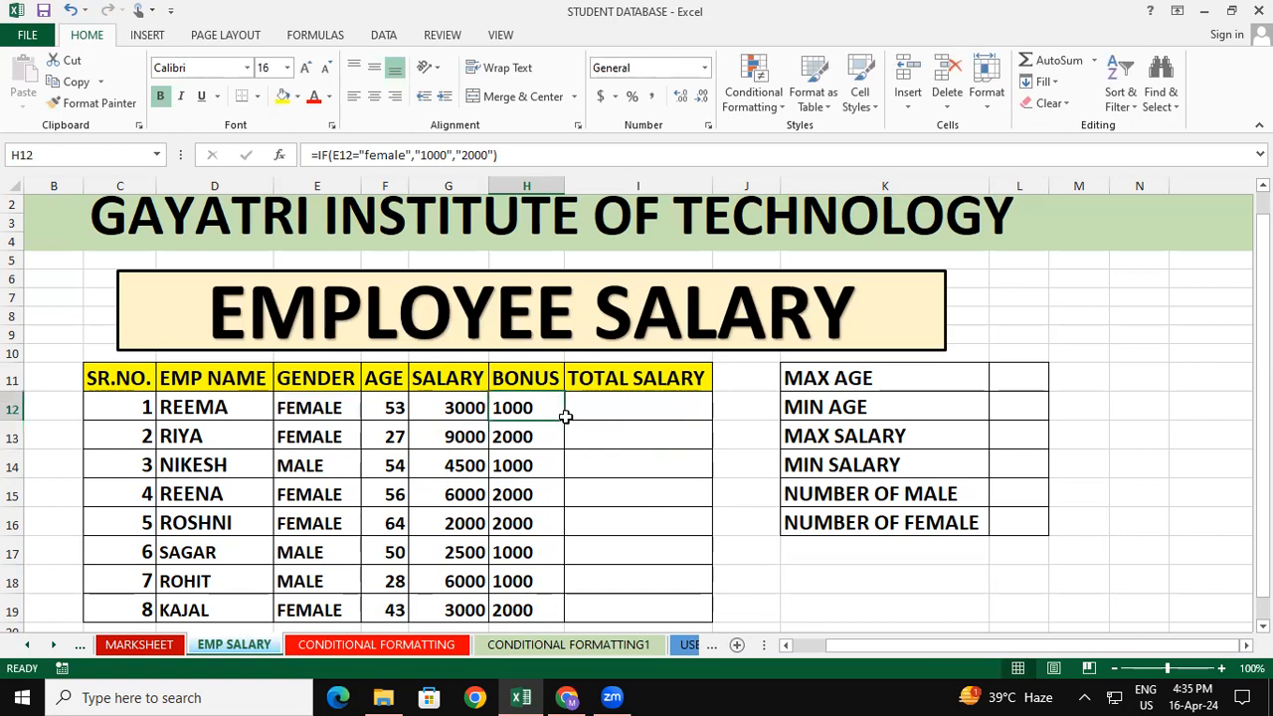
{"action": "double_click", "coordinate": [563, 423]}
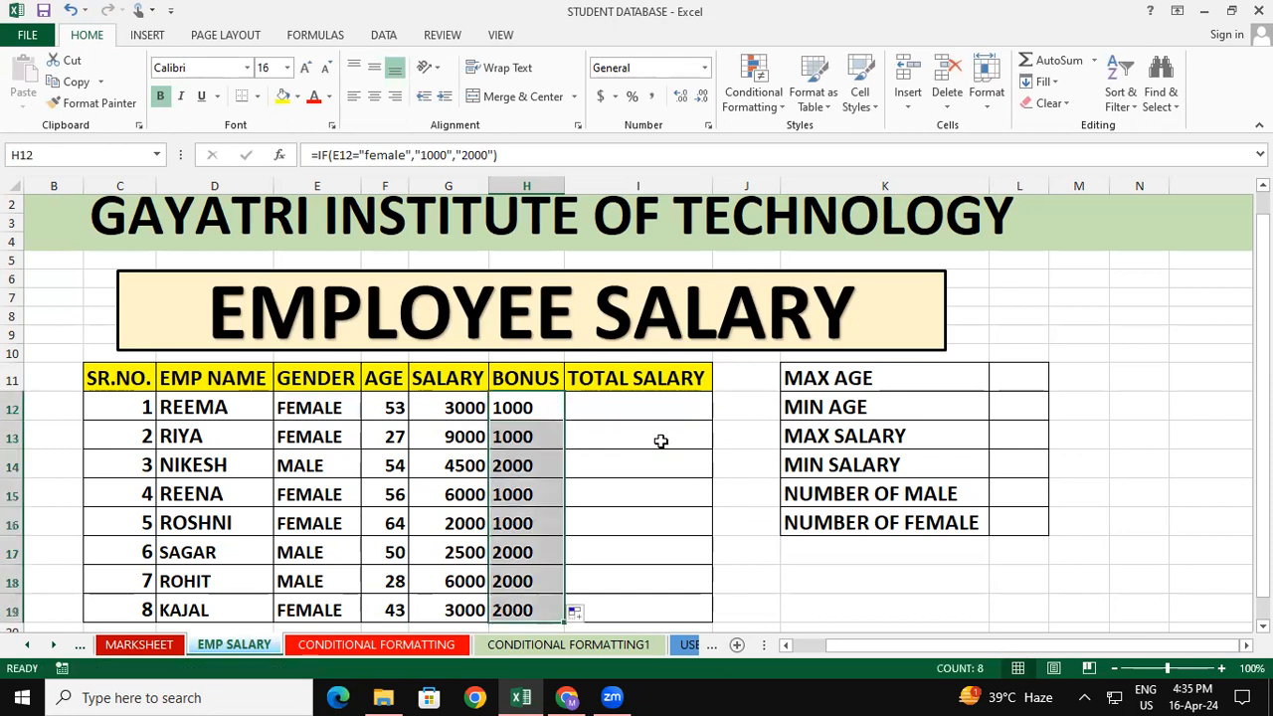
{"action": "left_click", "coordinate": [660, 437]}
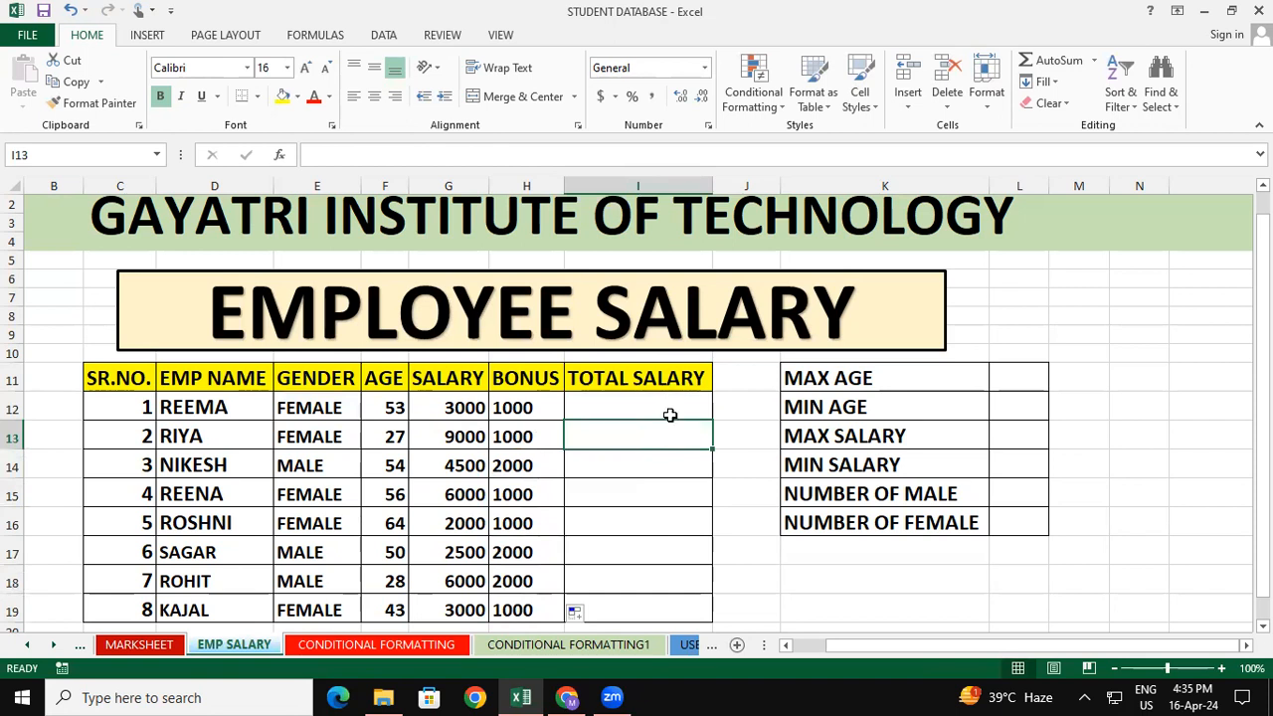
{"action": "left_click", "coordinate": [669, 409]}
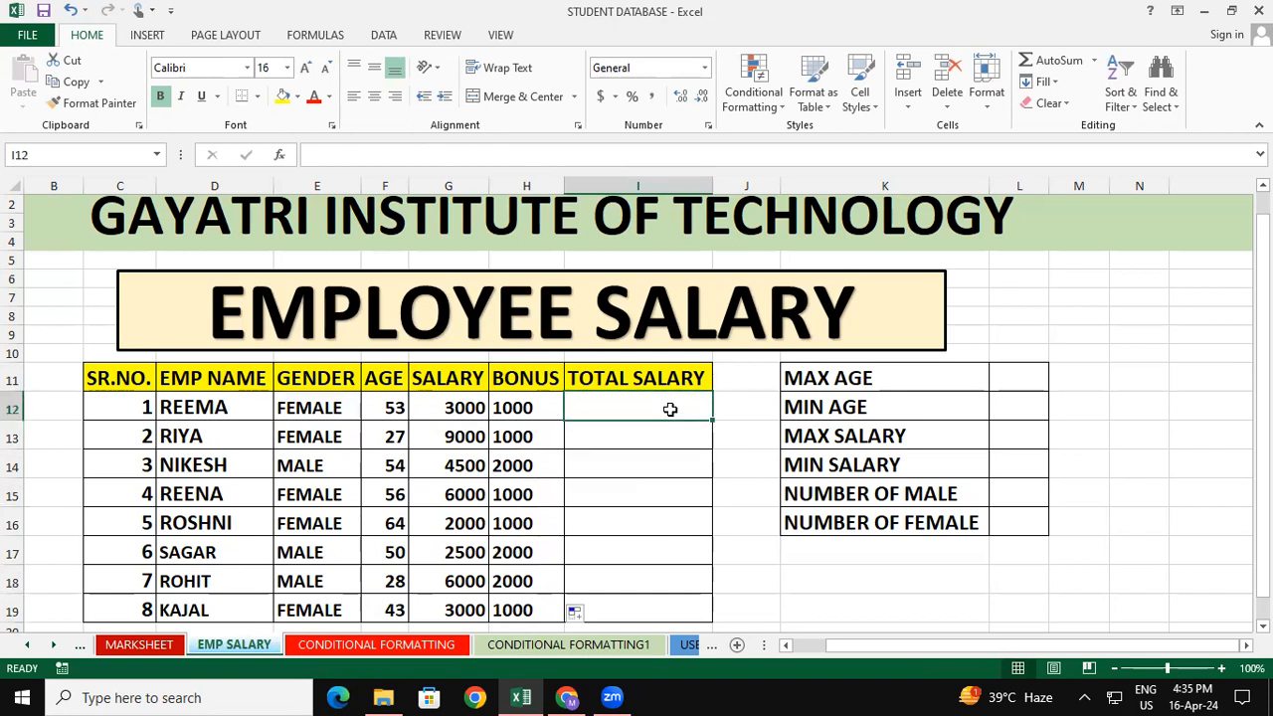
{"action": "left_click", "coordinate": [508, 408]}
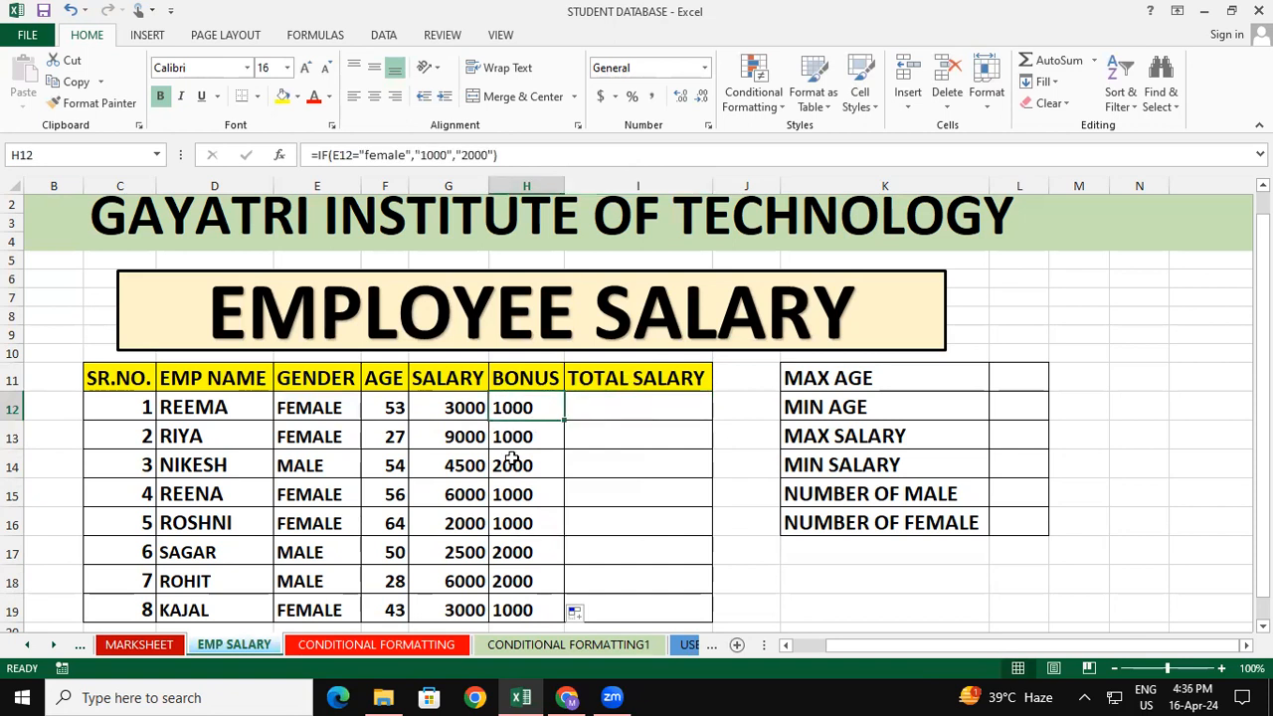
Enter the formula =G12+H12 in I12 to add the first employee's salary and bonus
{"action": "key", "text": "Down"}
{"action": "key", "text": "Down"}
{"action": "left_click_drag", "start_coordinate": [457, 418], "coordinate": [537, 609]}
{"action": "left_click", "coordinate": [627, 413]}
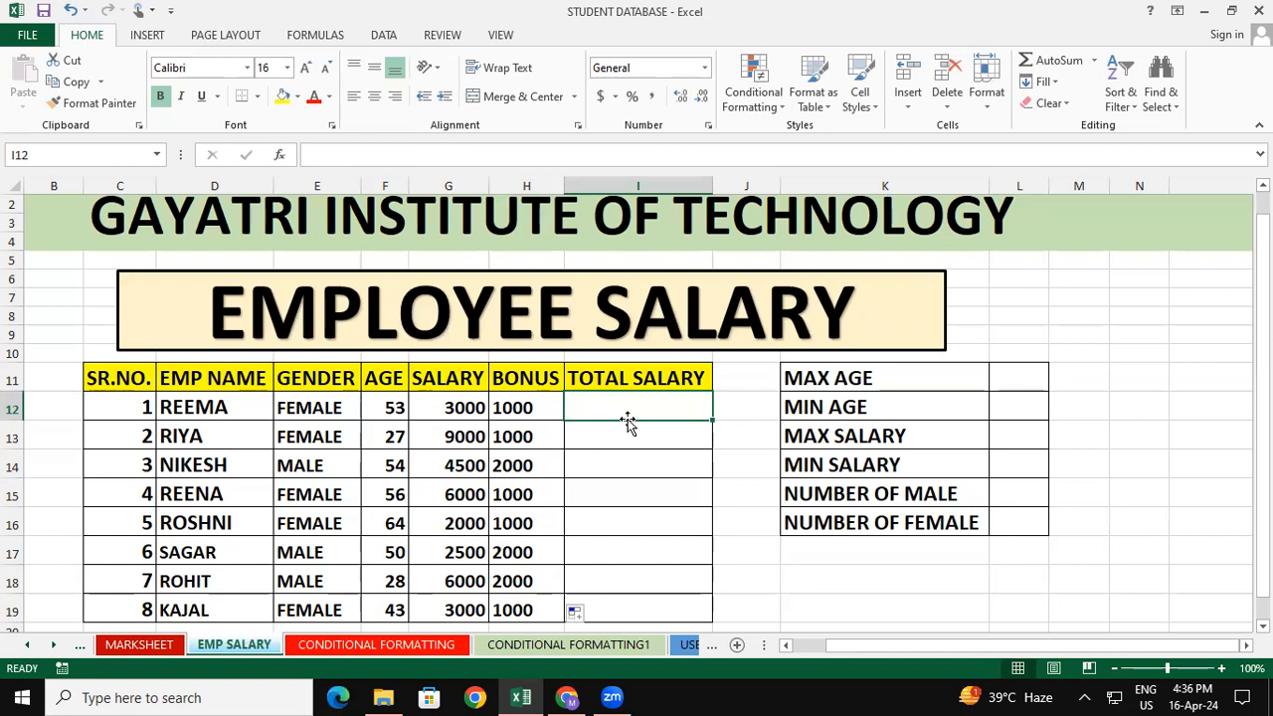
{"action": "type", "text": "="}
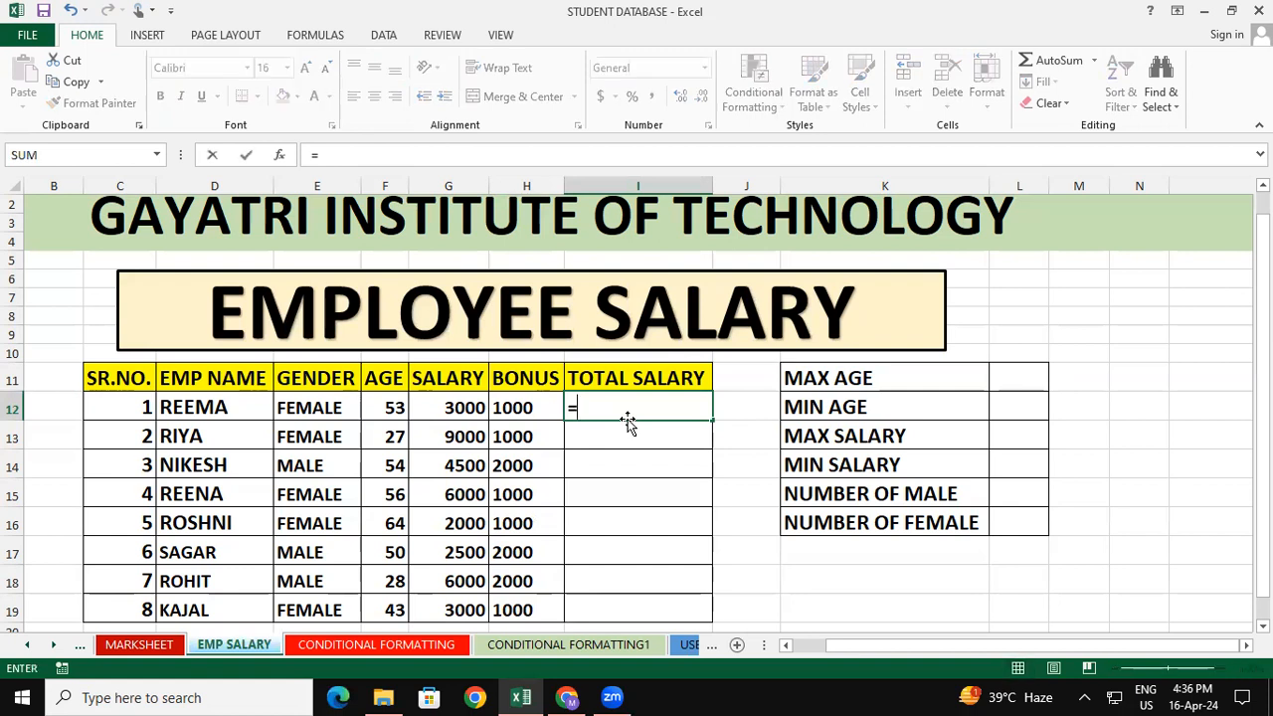
{"action": "left_click", "coordinate": [463, 410]}
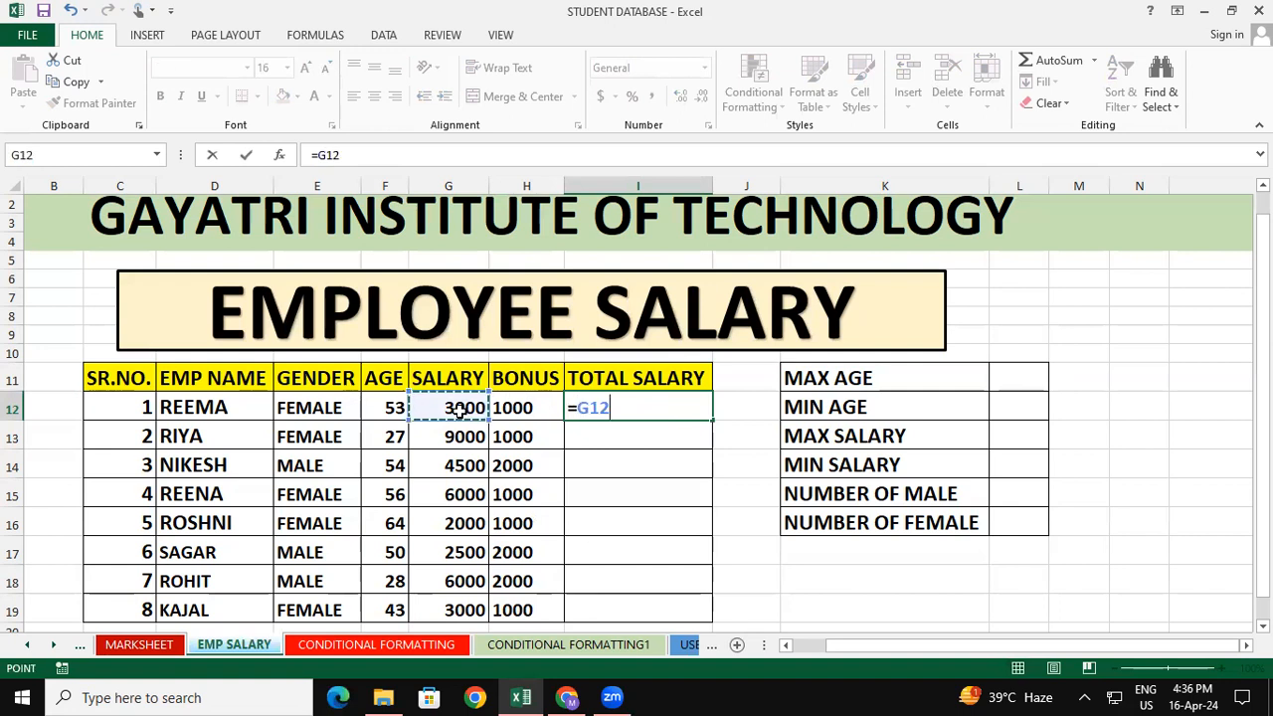
{"action": "type", "text": "+"}
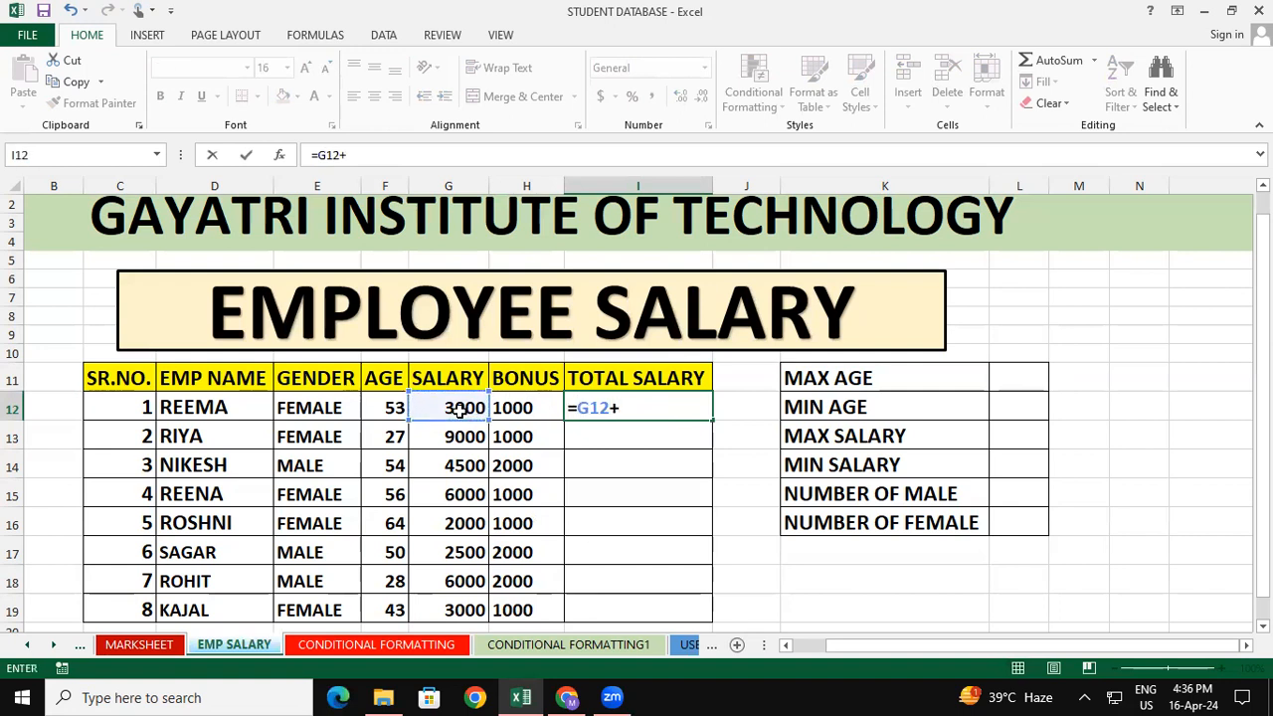
{"action": "left_click", "coordinate": [537, 403]}
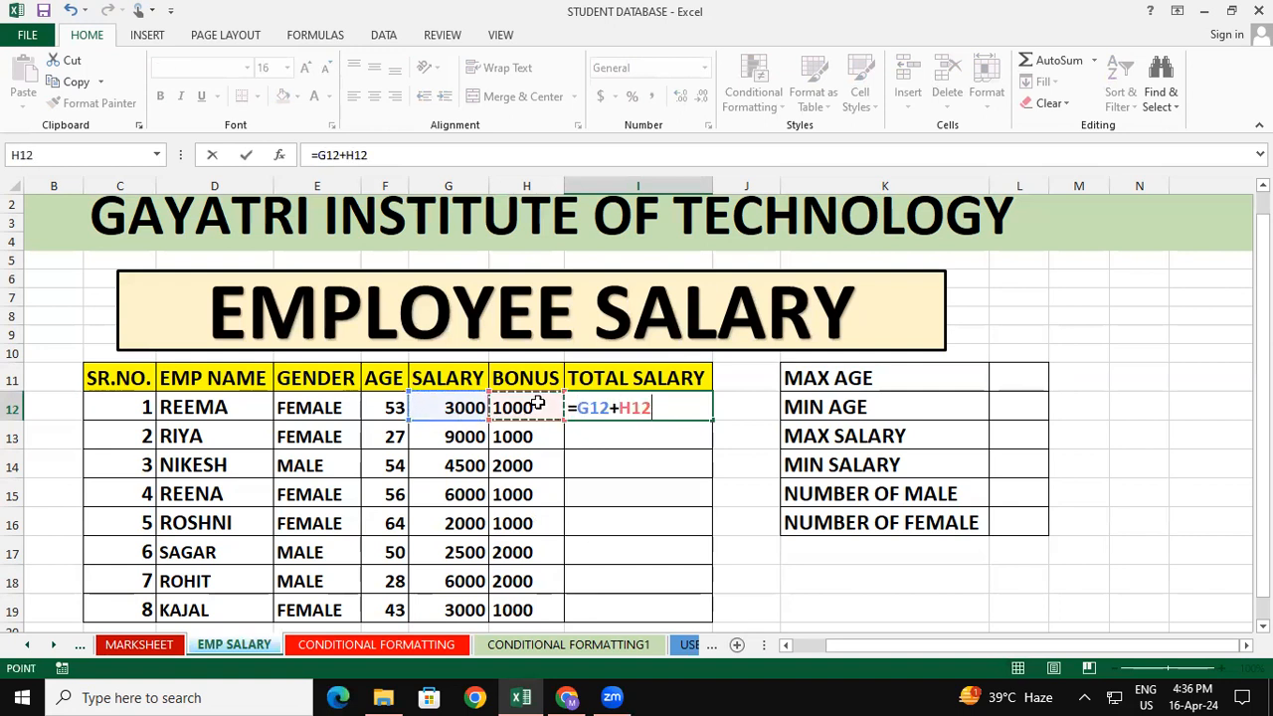
{"action": "key", "text": "Return"}
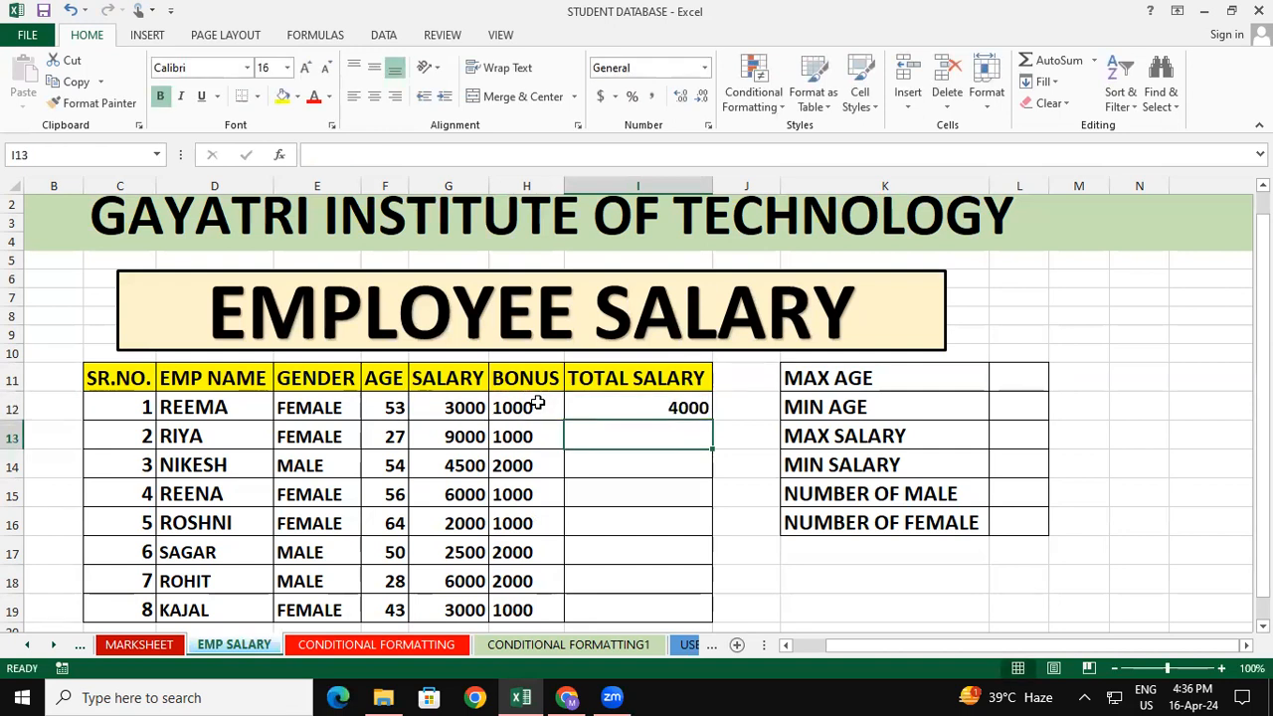
Fill the total salary formula from I12 down through I19 for all employees
{"action": "left_click", "coordinate": [675, 406]}
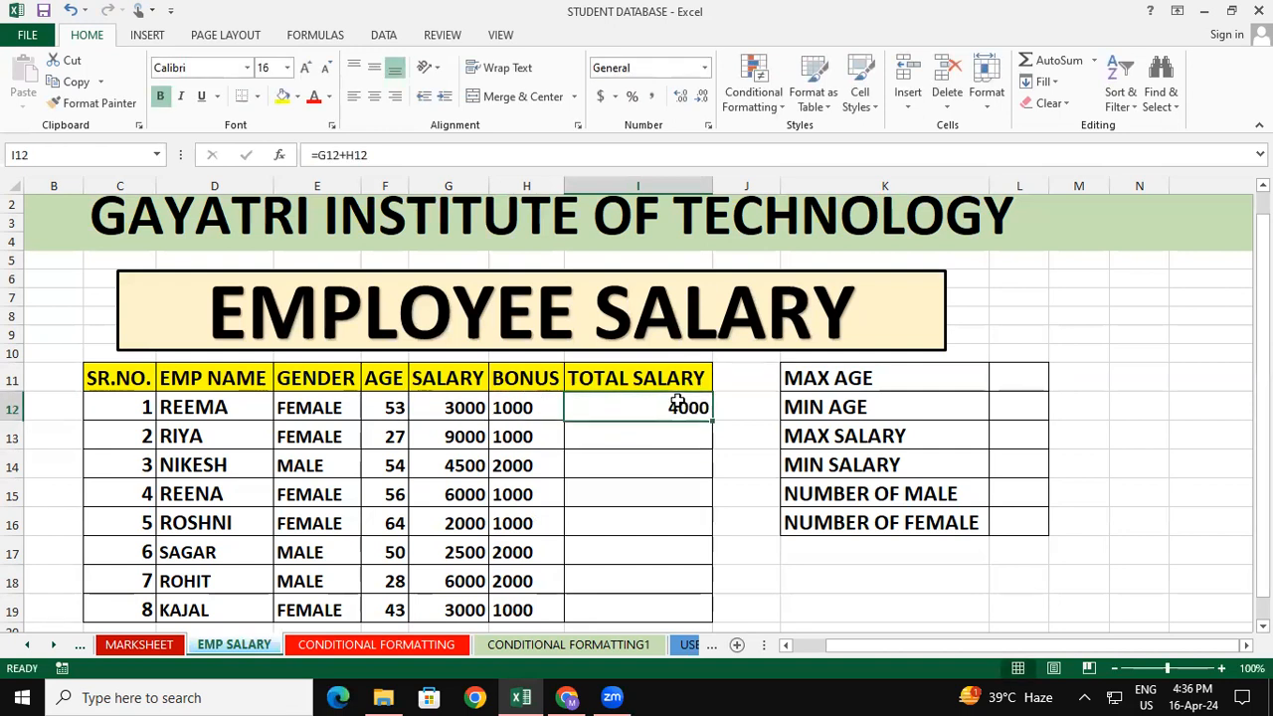
{"action": "left_click_drag", "start_coordinate": [715, 420], "coordinate": [716, 614]}
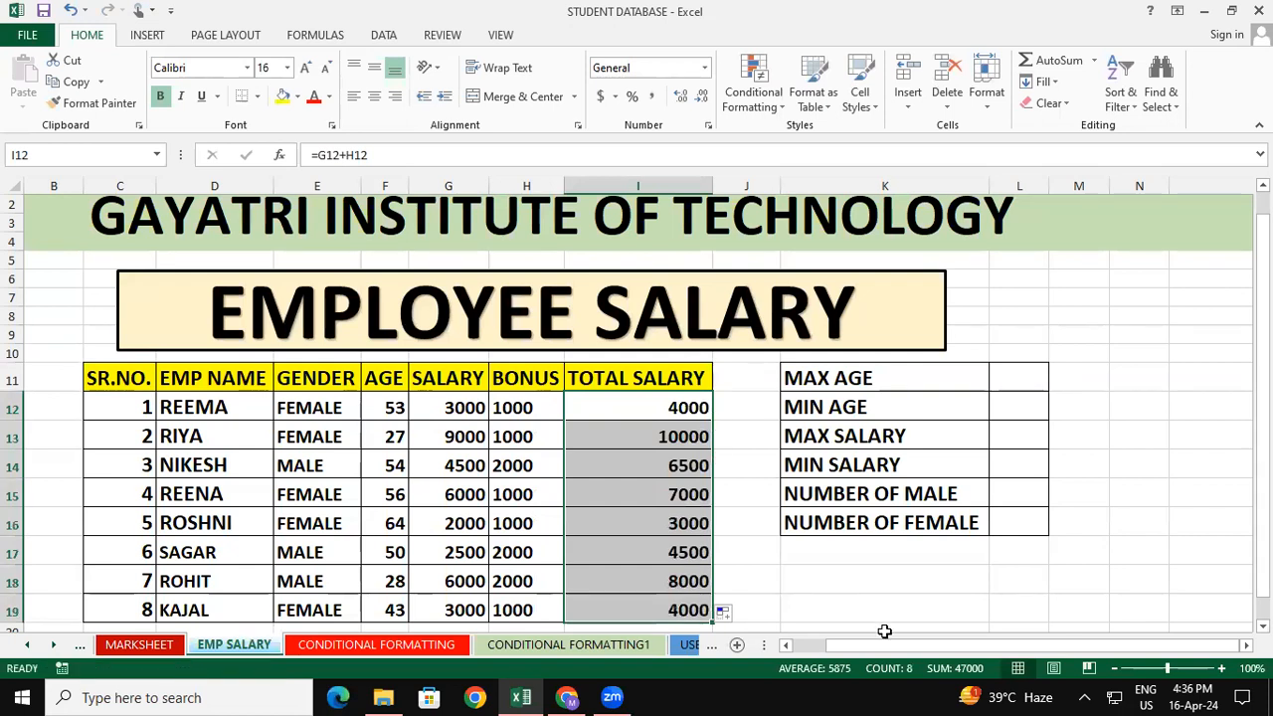
{"action": "left_click", "coordinate": [898, 604]}
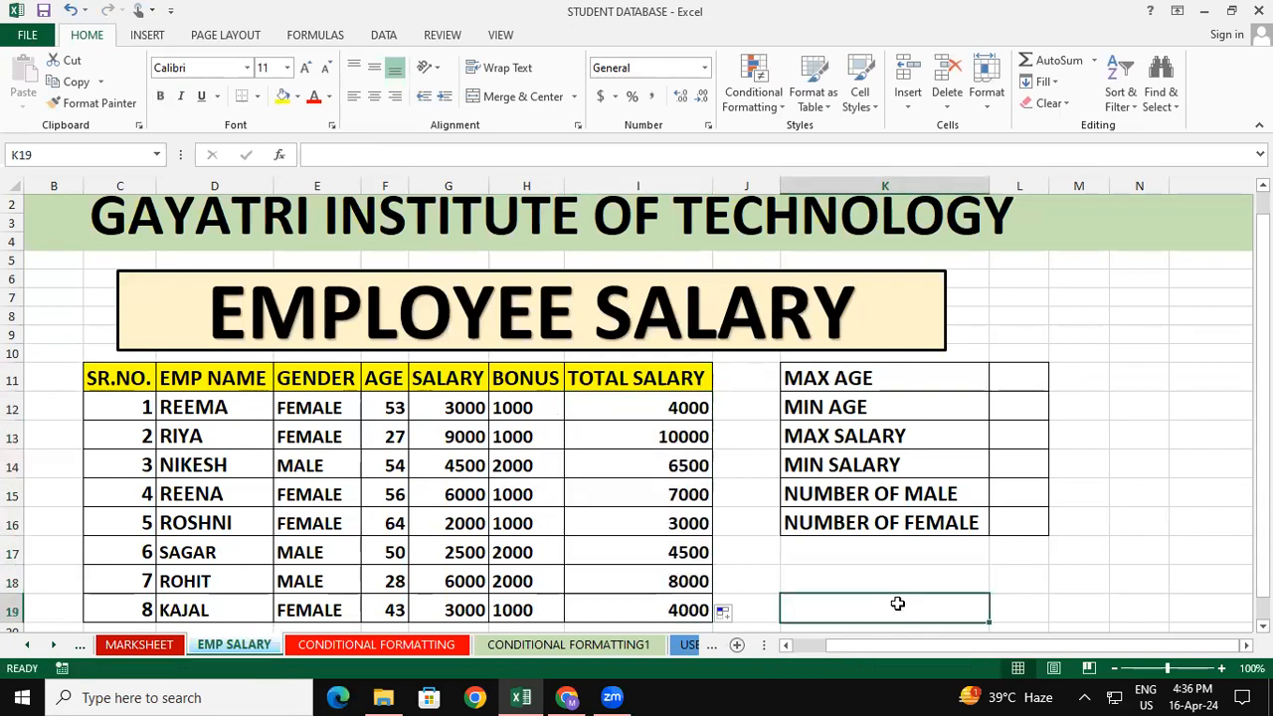
Calculate the maximum age in L11 with a MAX formula over F11:F19
{"action": "left_click", "coordinate": [1035, 364]}
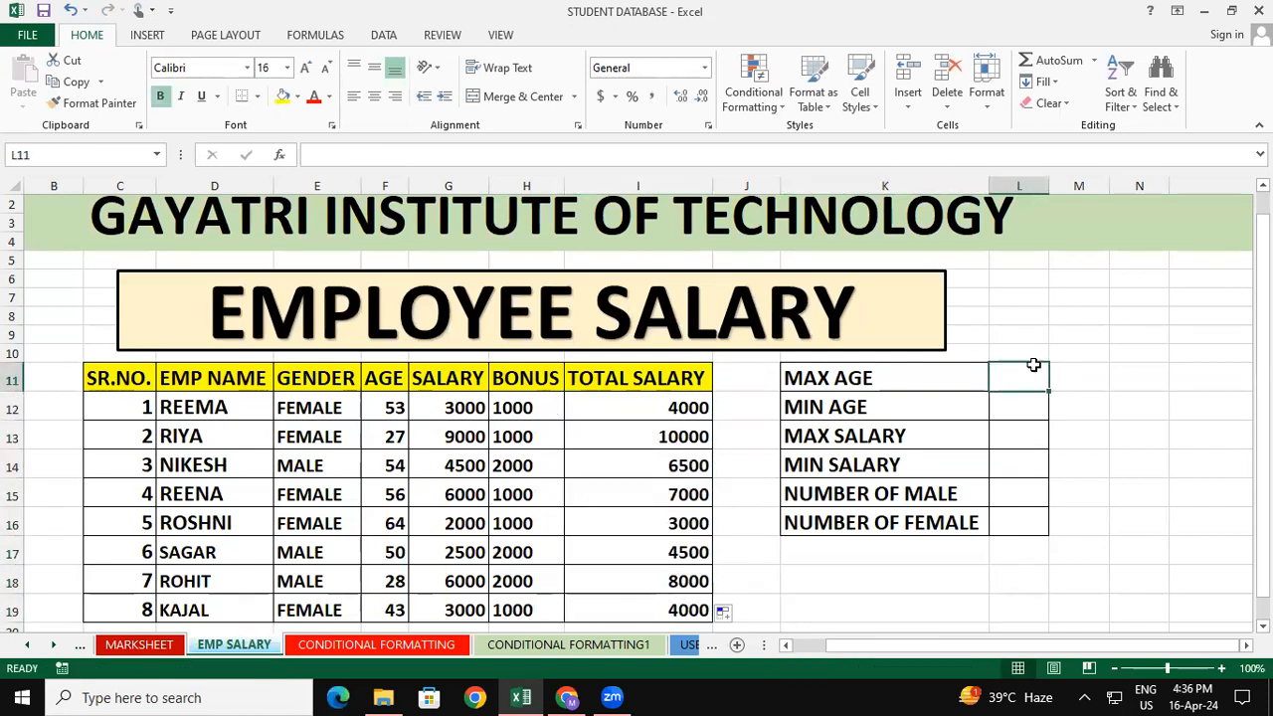
{"action": "type", "text": "="}
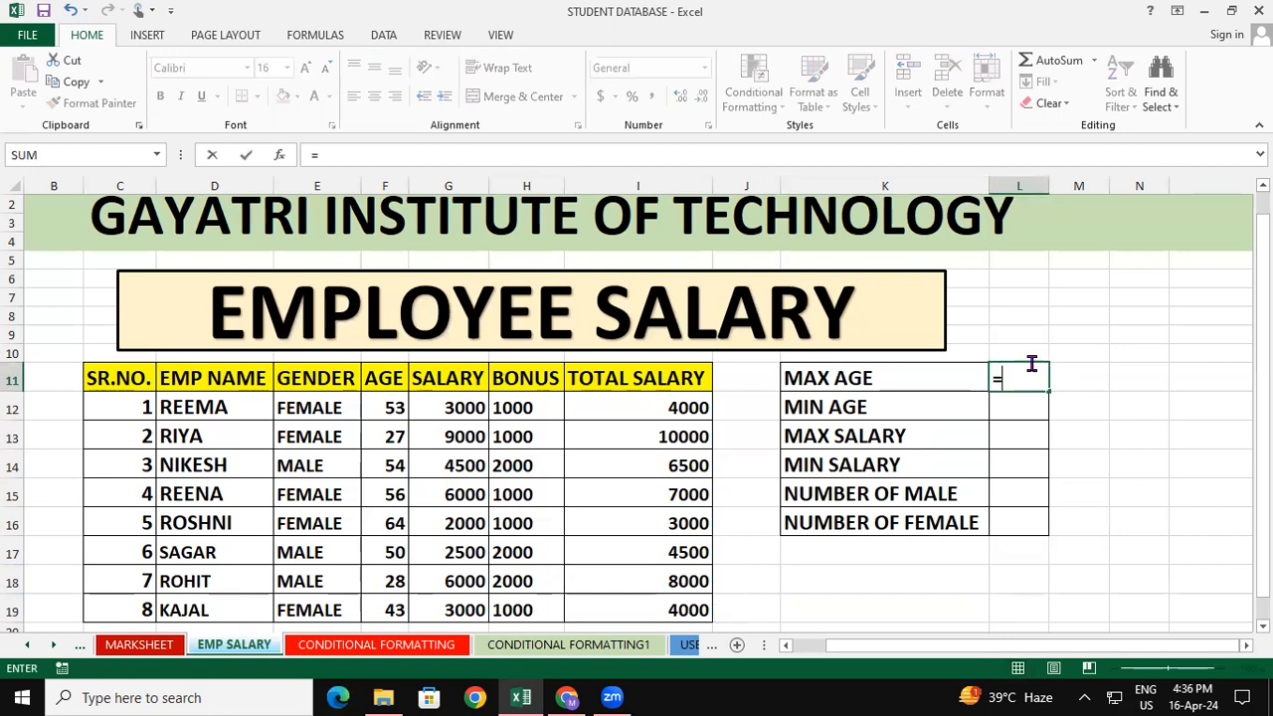
{"action": "type", "text": "max("}
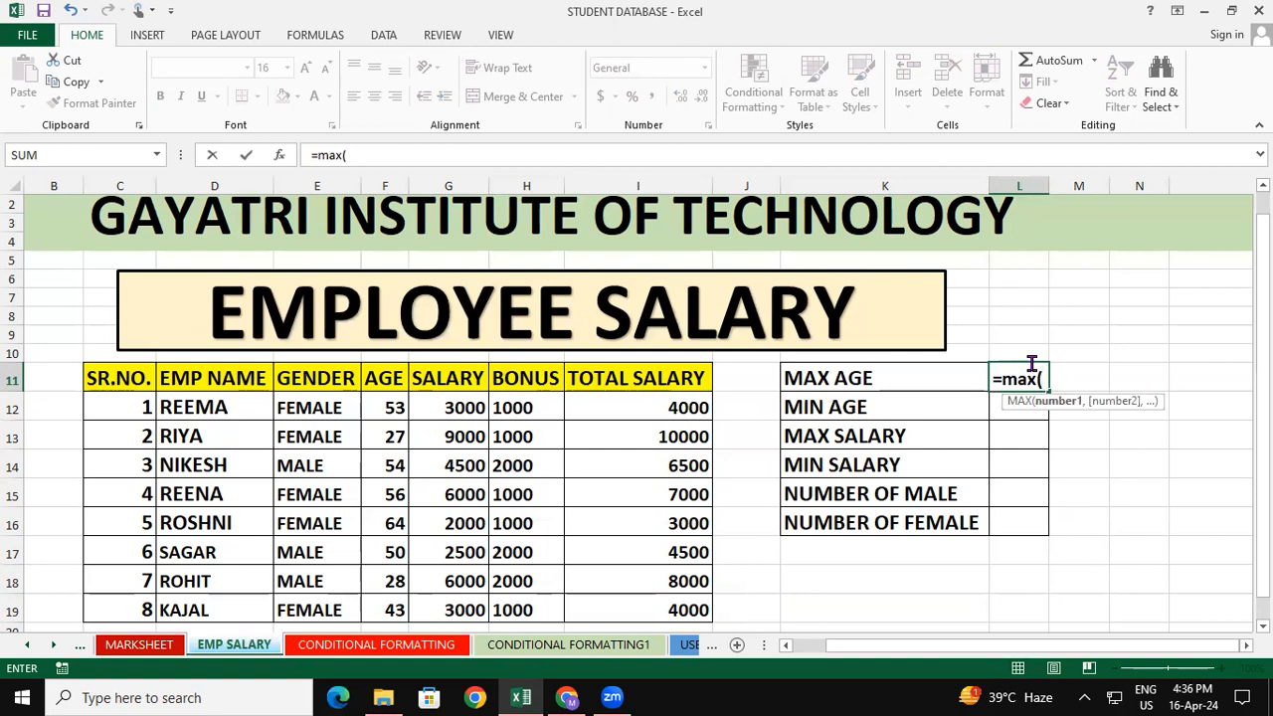
{"action": "left_click_drag", "start_coordinate": [386, 380], "coordinate": [384, 609]}
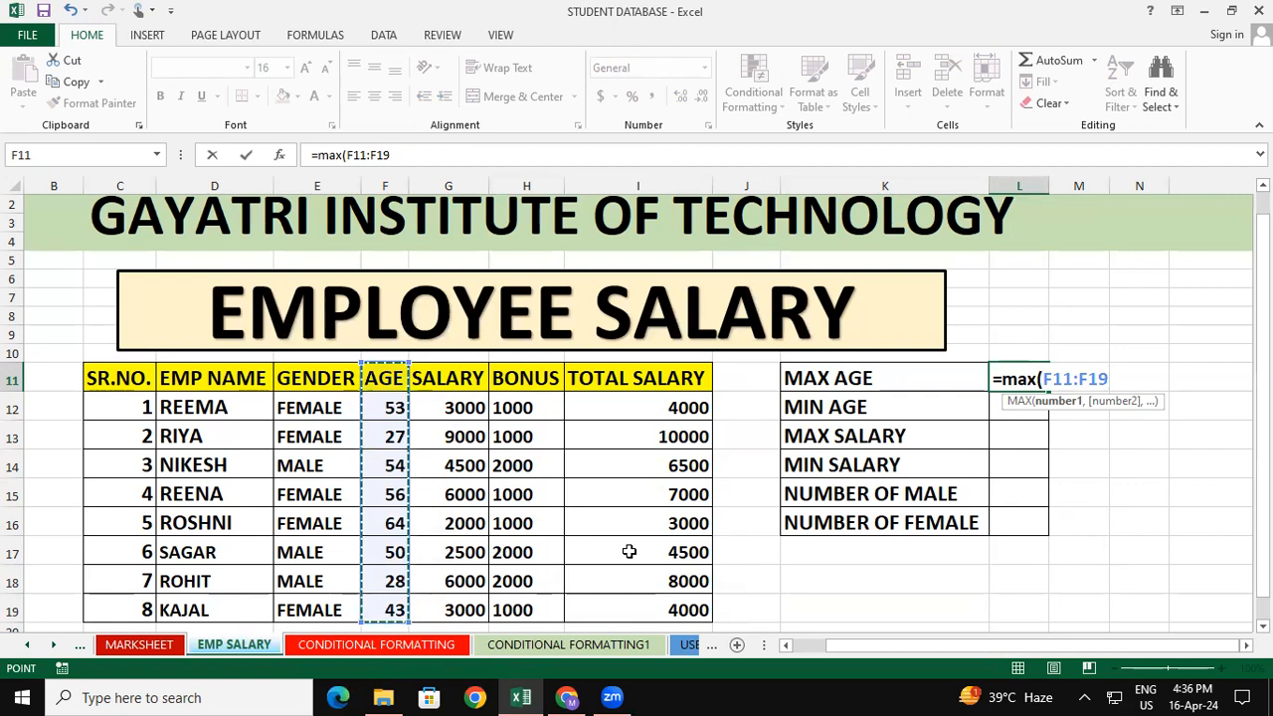
{"action": "key", "text": "Return"}
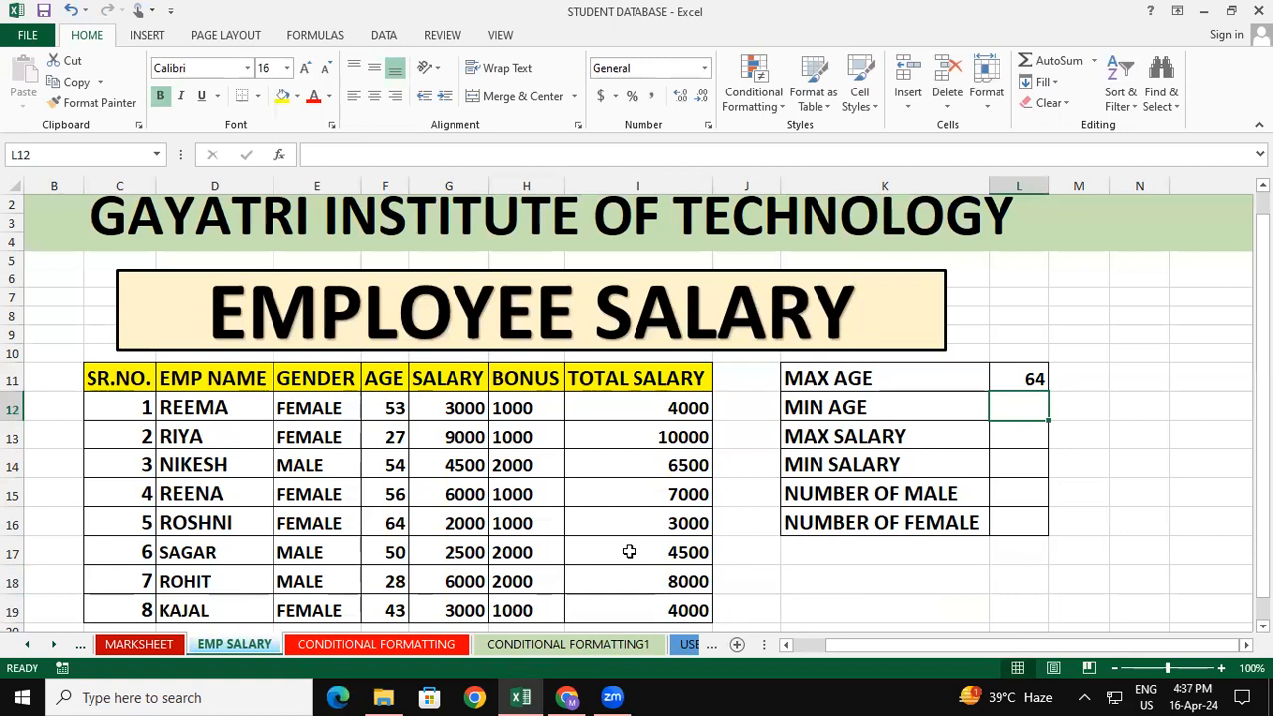
Calculate the minimum age in L12 with the formula =min(F11:F19)
{"action": "type", "text": "=min"}
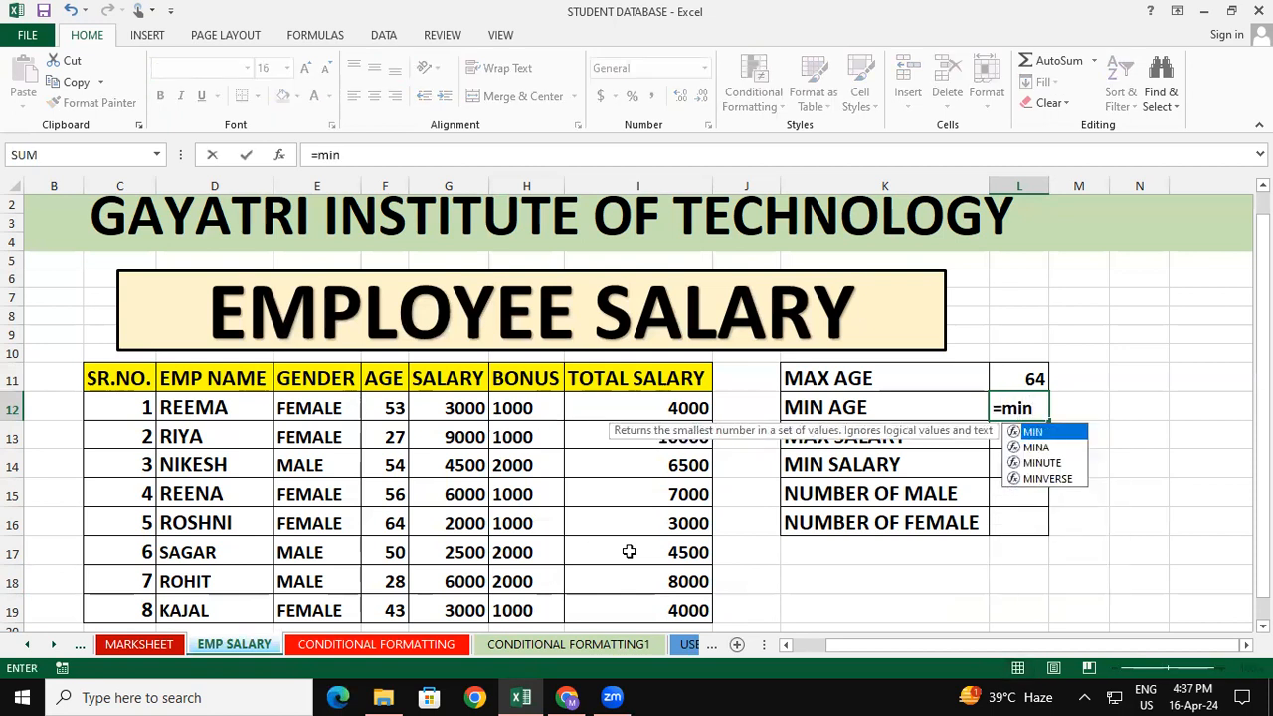
{"action": "type", "text": "("}
{"action": "left_click_drag", "start_coordinate": [383, 378], "coordinate": [392, 608]}
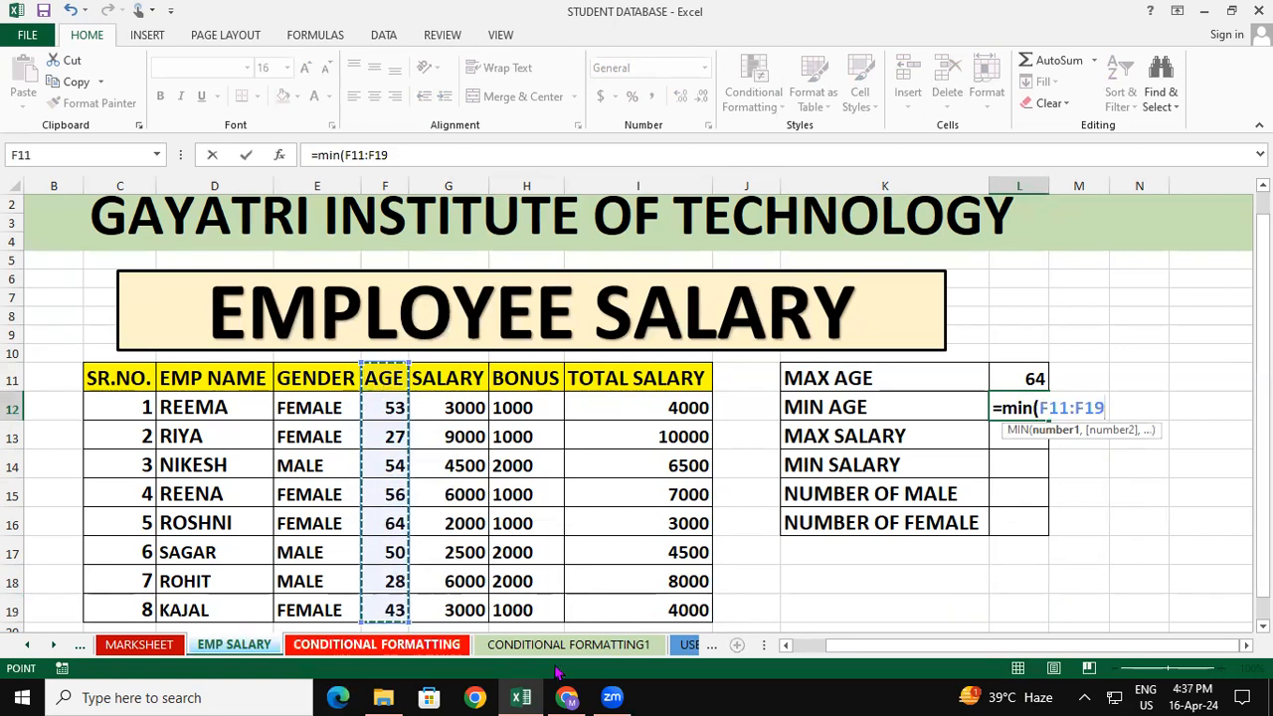
{"action": "type", "text": ")"}
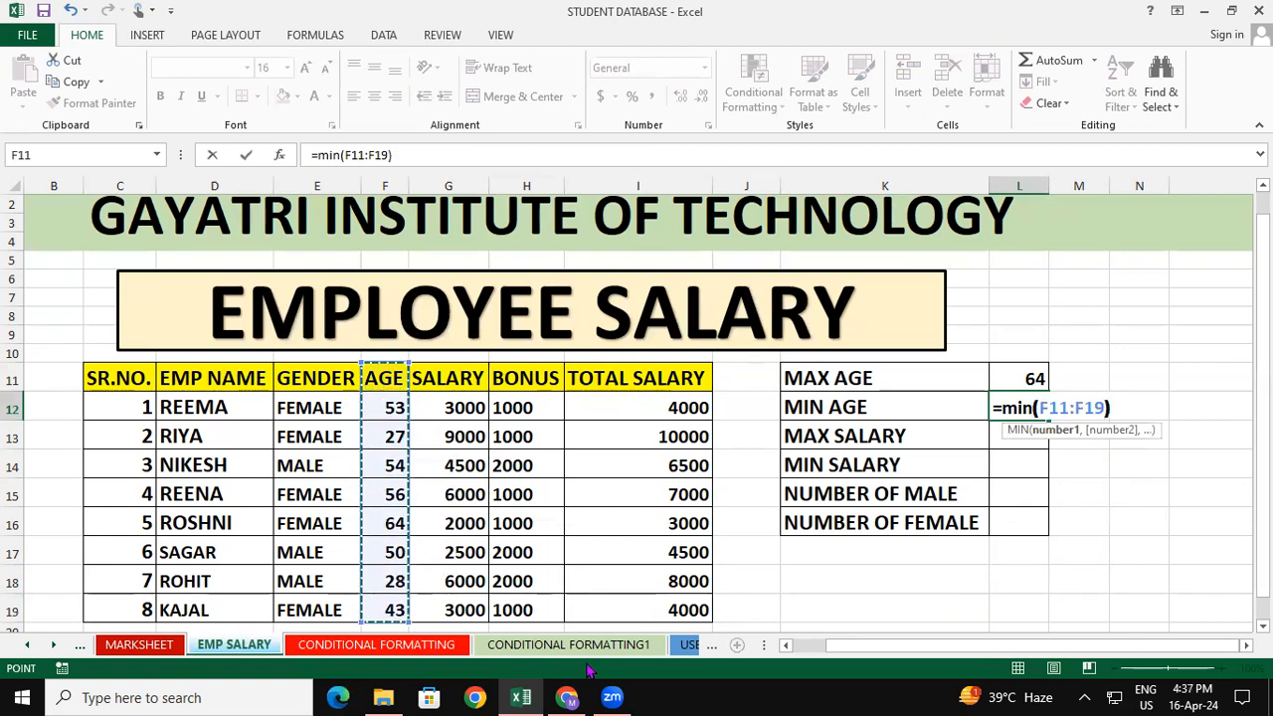
{"action": "key", "text": "Return"}
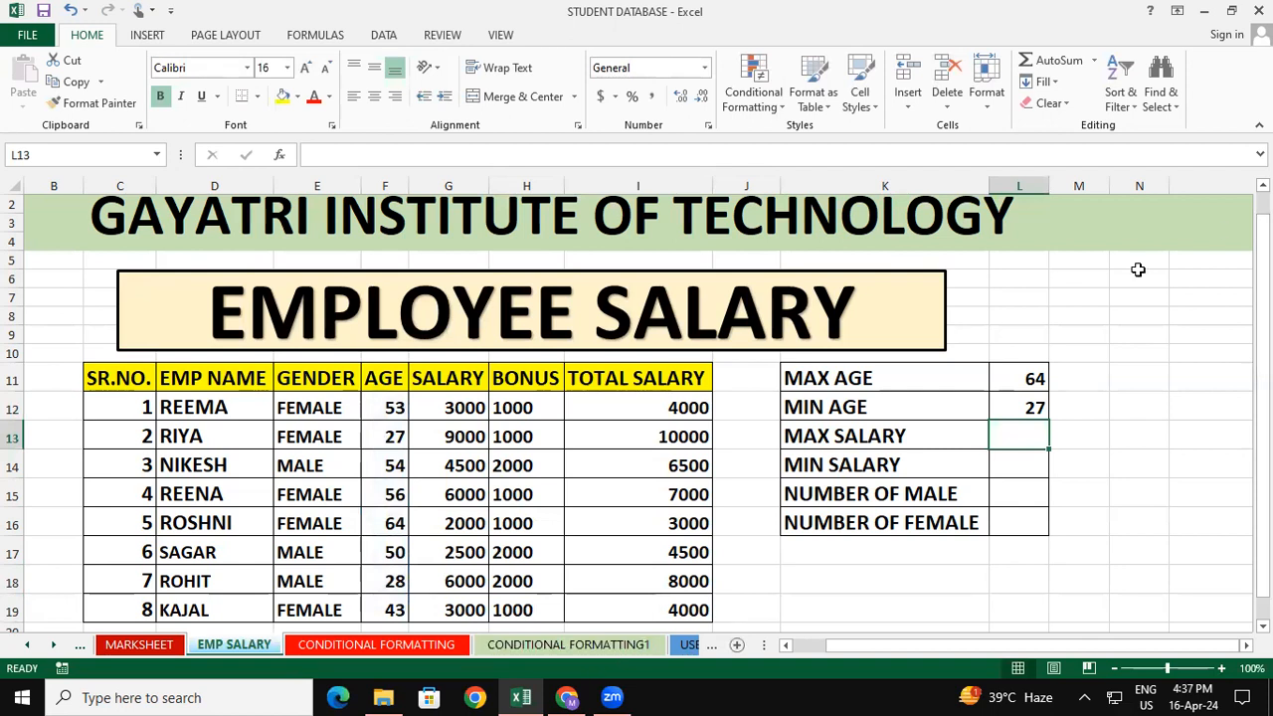
Re-enter the minimum age formula in L12 without its closing parenthesis
{"action": "double_click", "coordinate": [1038, 403]}
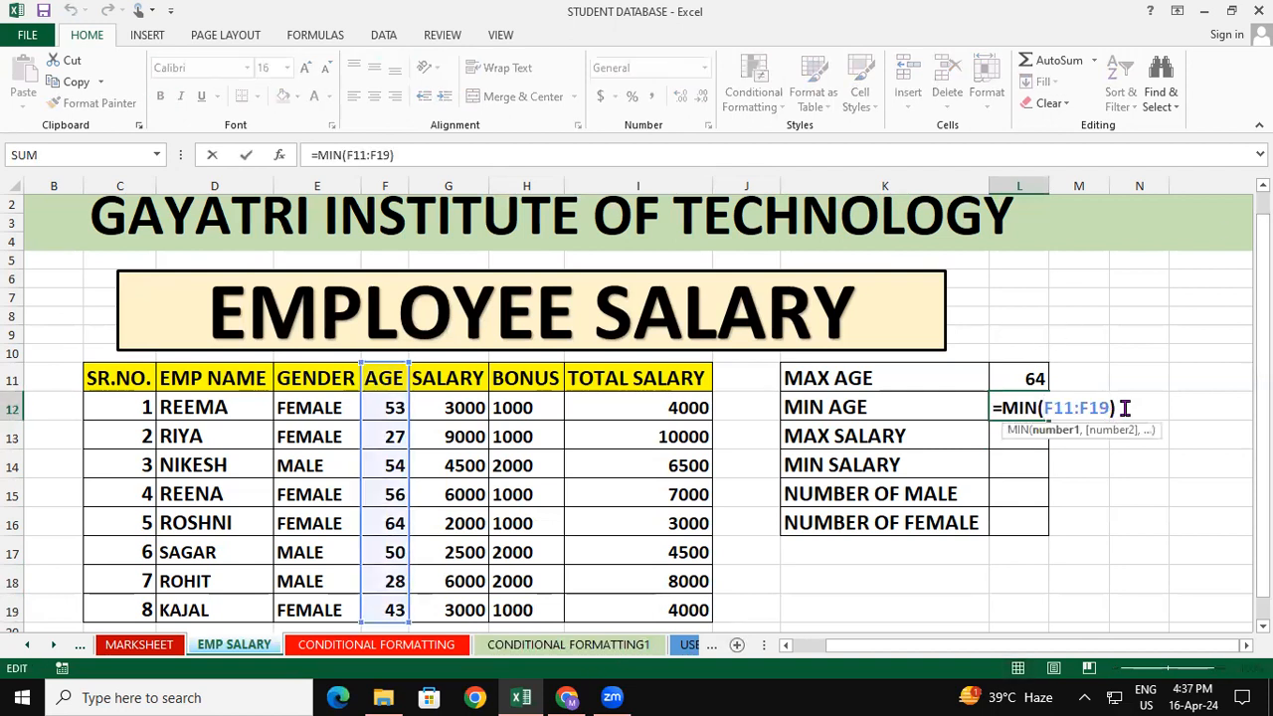
{"action": "key", "text": "BackSpace"}
{"action": "key", "text": "Return"}
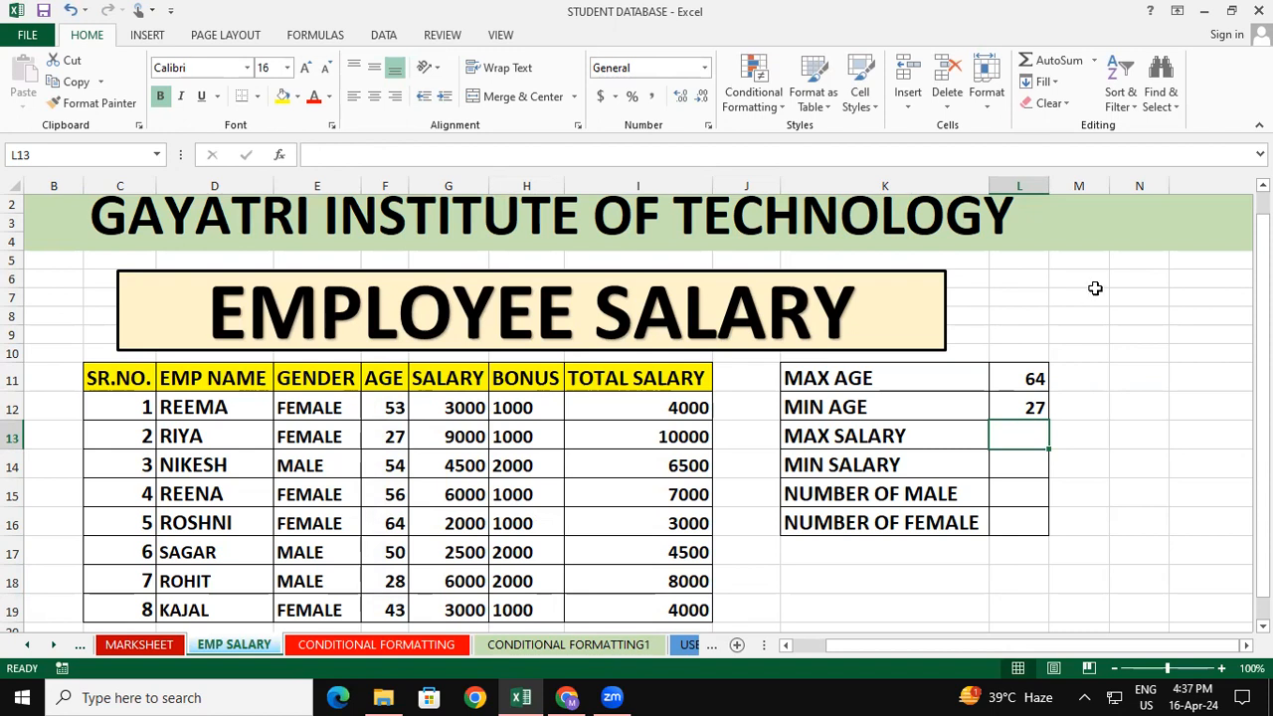
Calculate the maximum salary in L13 with a MAX formula over the total salary range I11:I19
{"action": "left_click", "coordinate": [620, 379]}
{"action": "left_click_drag", "start_coordinate": [639, 449], "coordinate": [684, 602]}
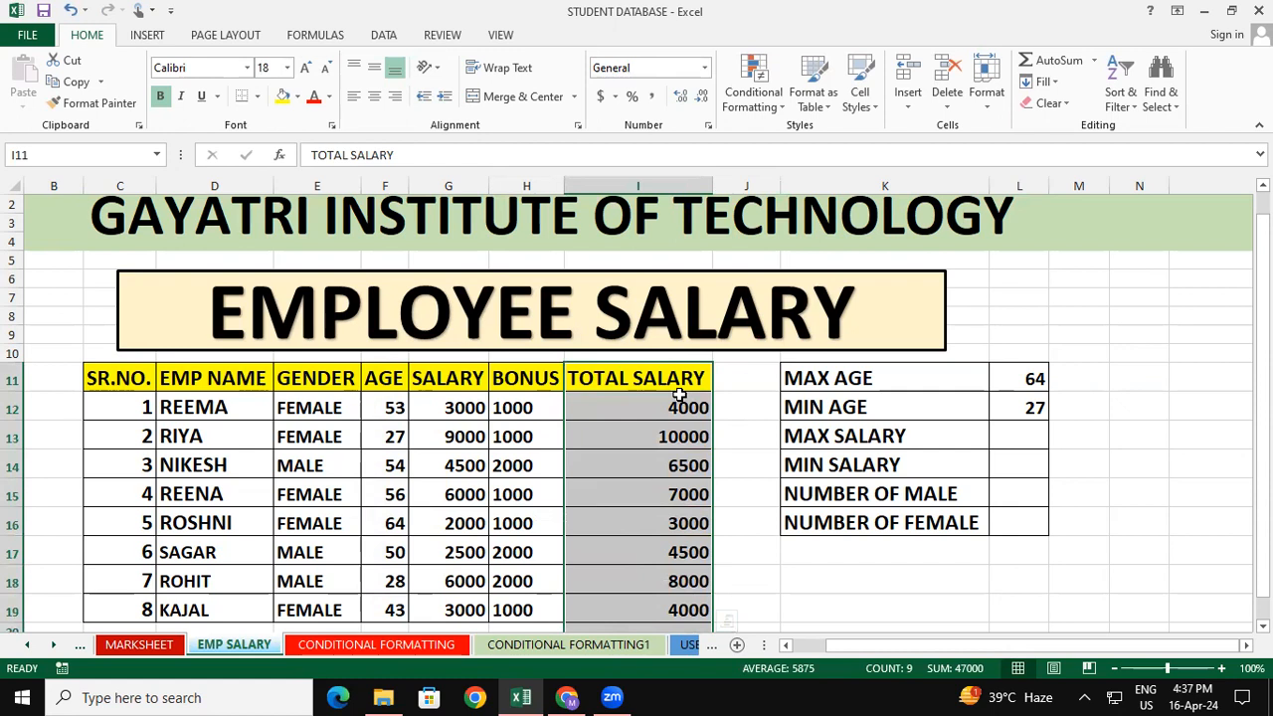
{"action": "left_click", "coordinate": [1111, 525]}
{"action": "left_click", "coordinate": [1044, 439]}
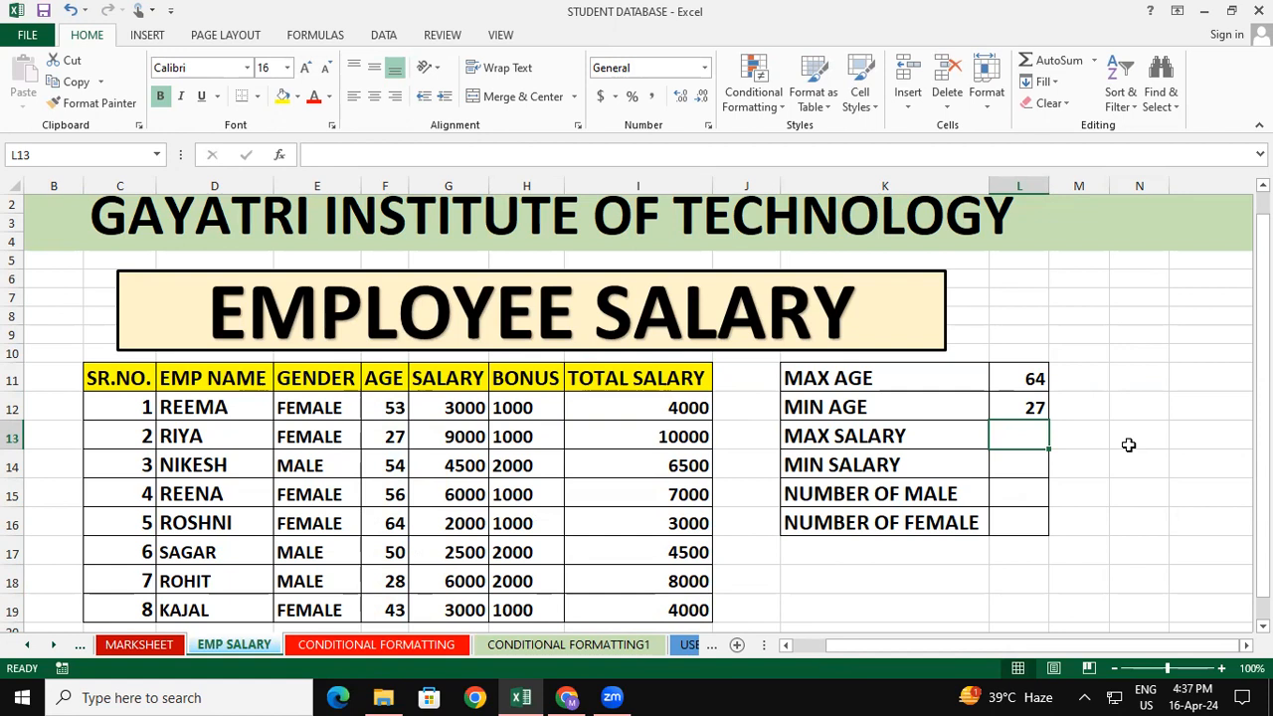
{"action": "type", "text": "="}
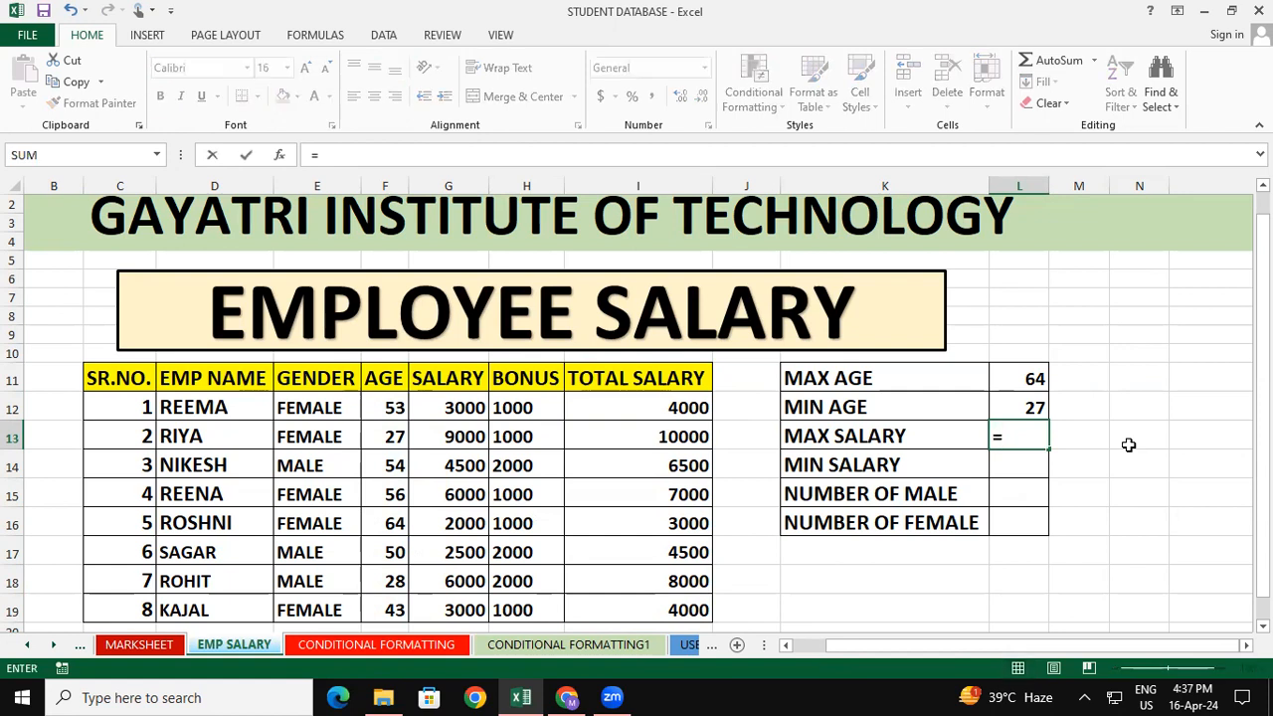
{"action": "type", "text": "max("}
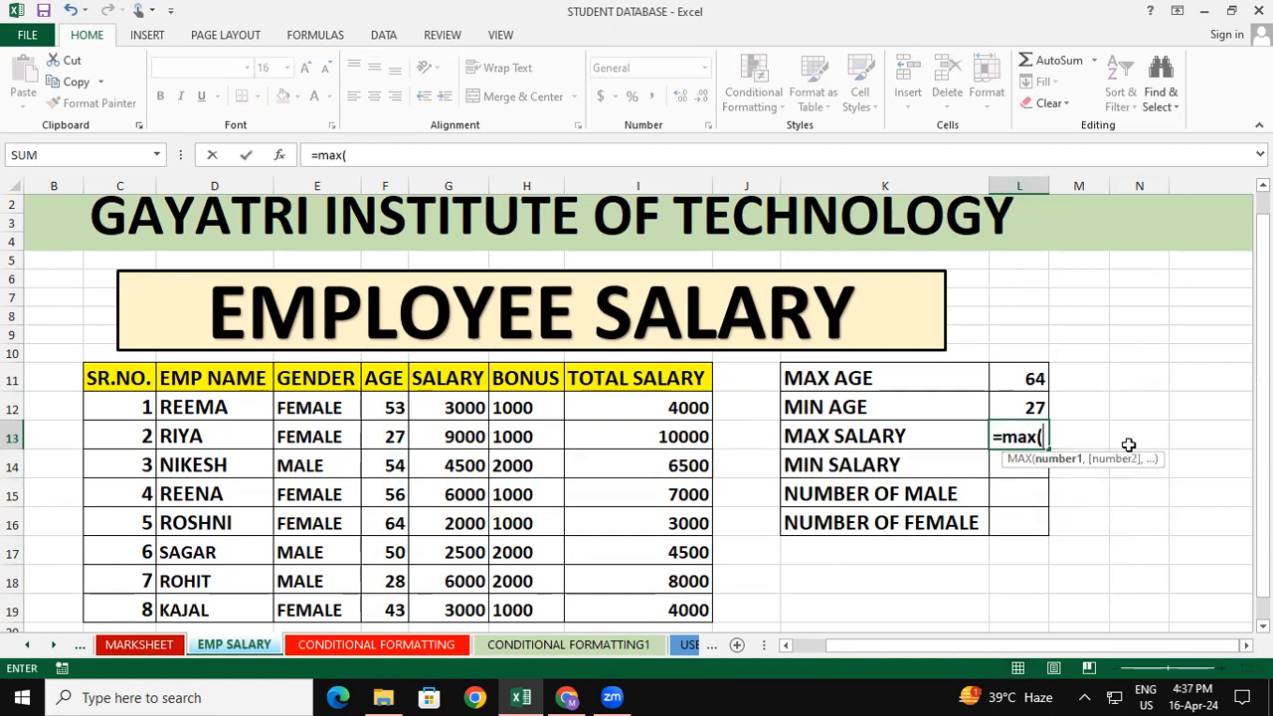
{"action": "left_click_drag", "start_coordinate": [684, 388], "coordinate": [696, 612]}
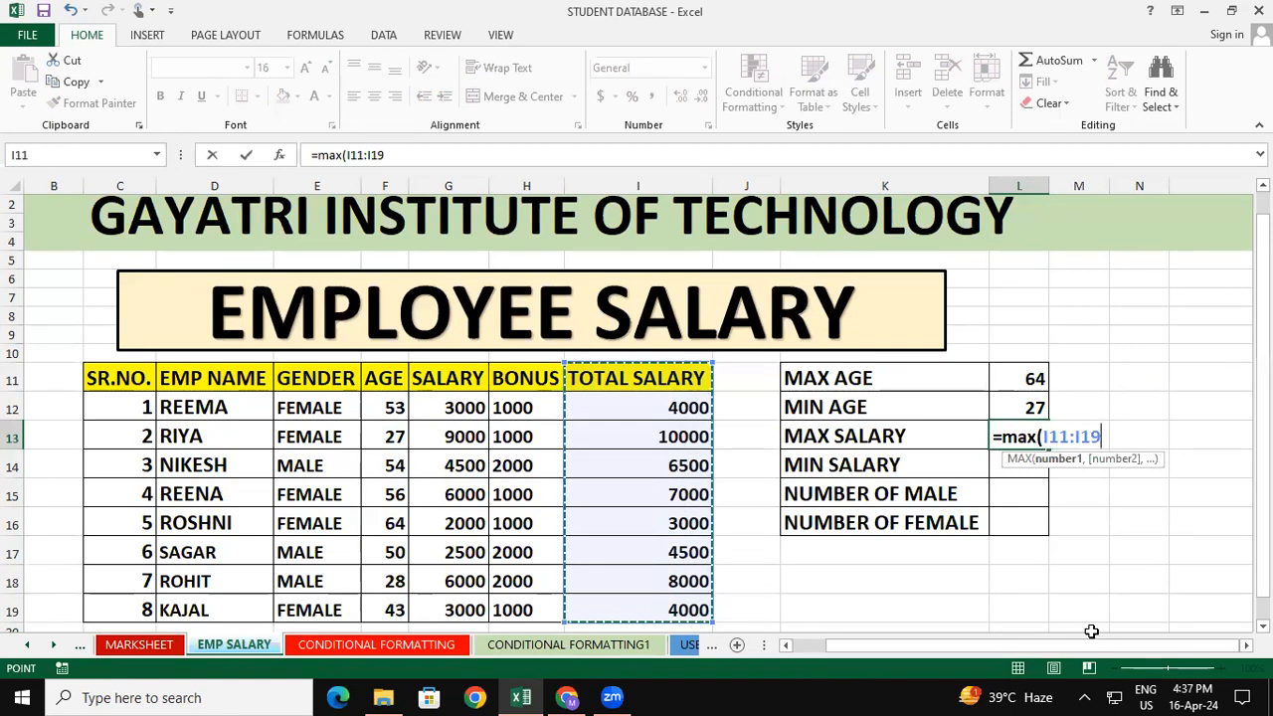
{"action": "key", "text": "Return"}
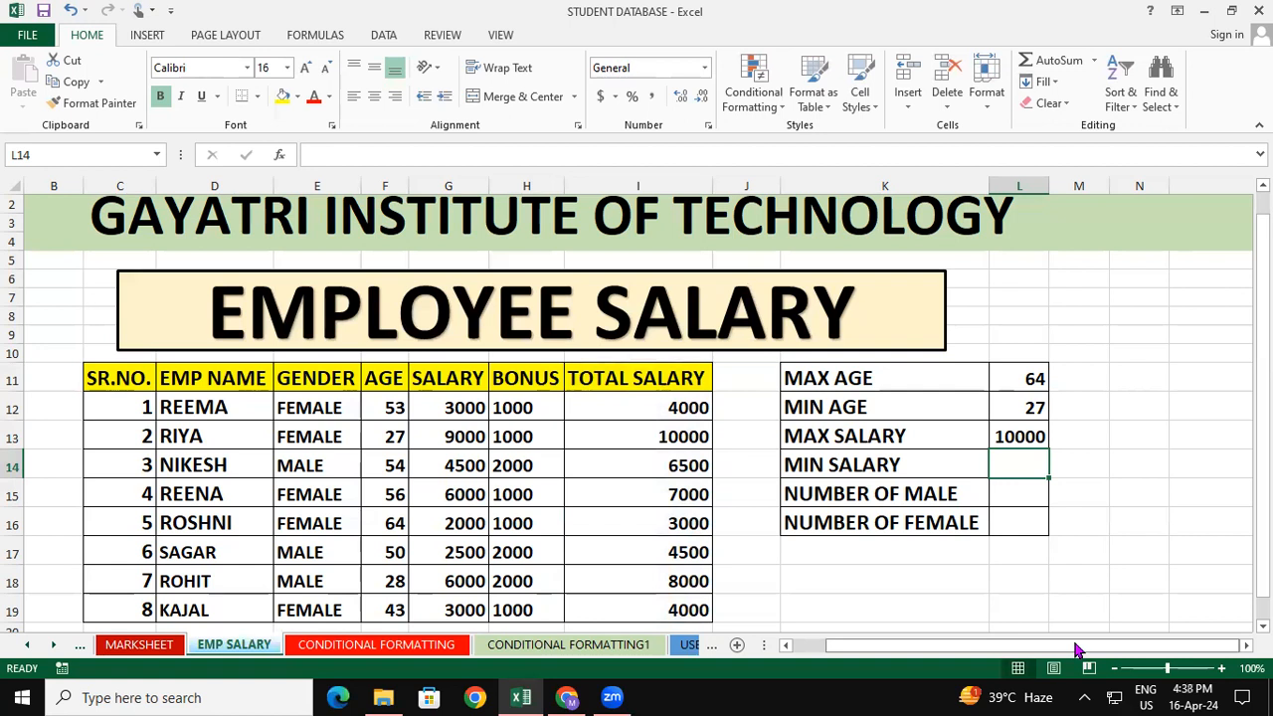
Calculate the minimum salary in L14 with the formula =min(I11:I19)
{"action": "type", "text": "=min"}
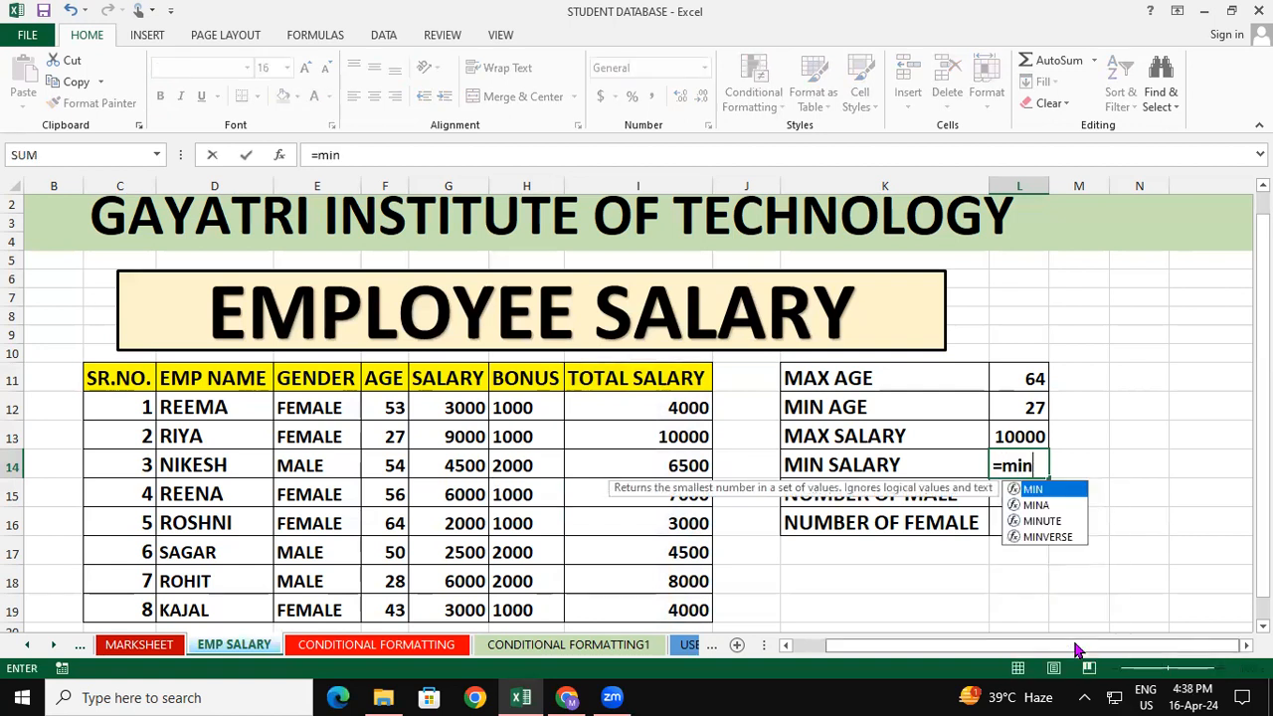
{"action": "type", "text": "("}
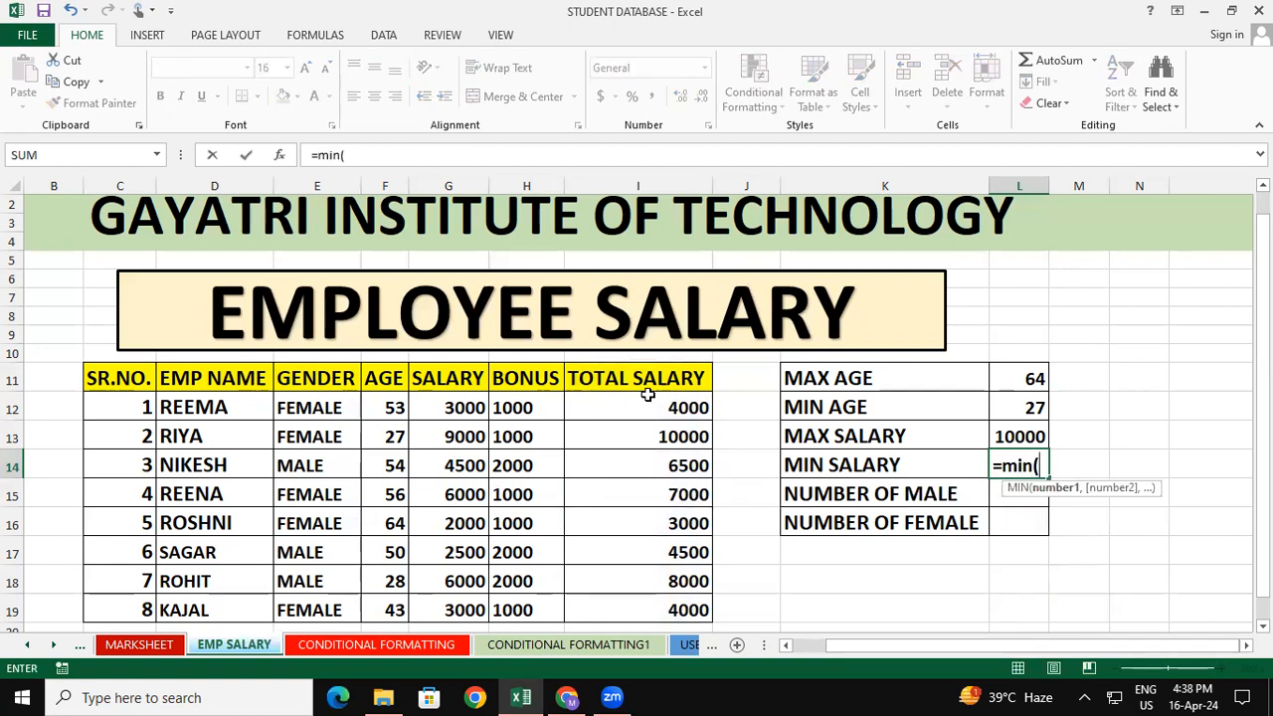
{"action": "left_click_drag", "start_coordinate": [656, 380], "coordinate": [667, 595]}
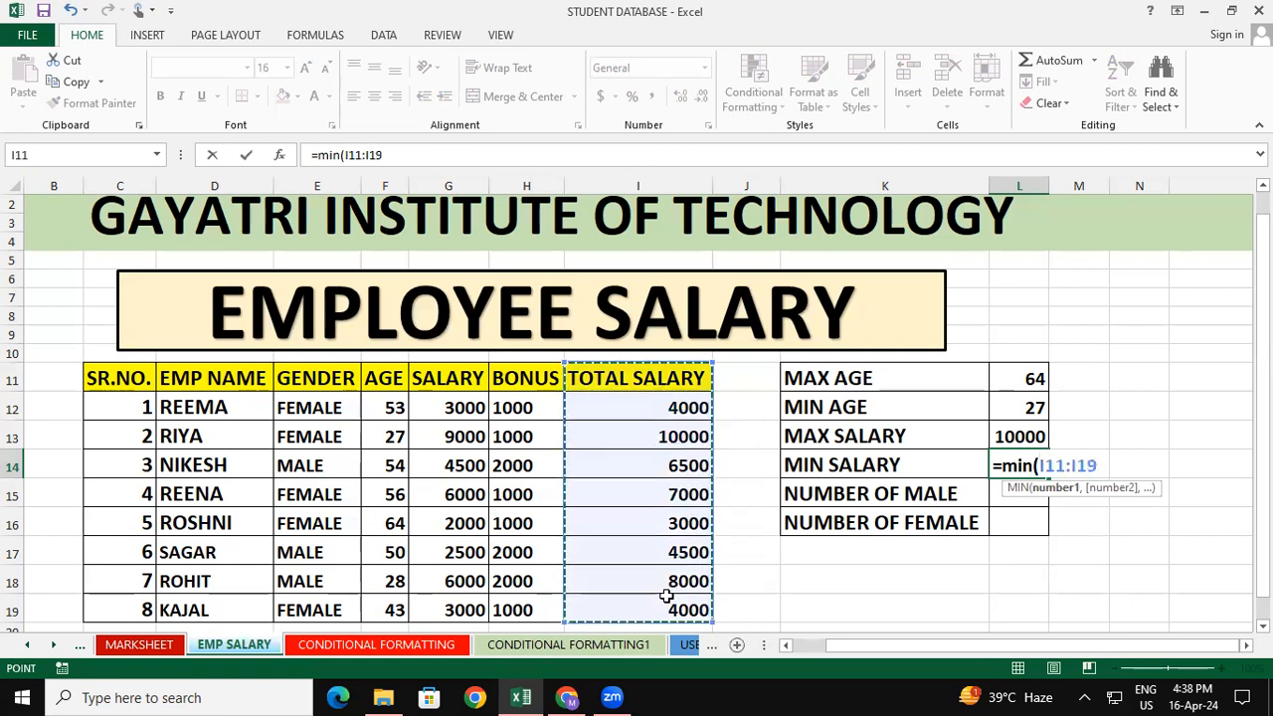
{"action": "type", "text": ")"}
{"action": "key", "text": "Return"}
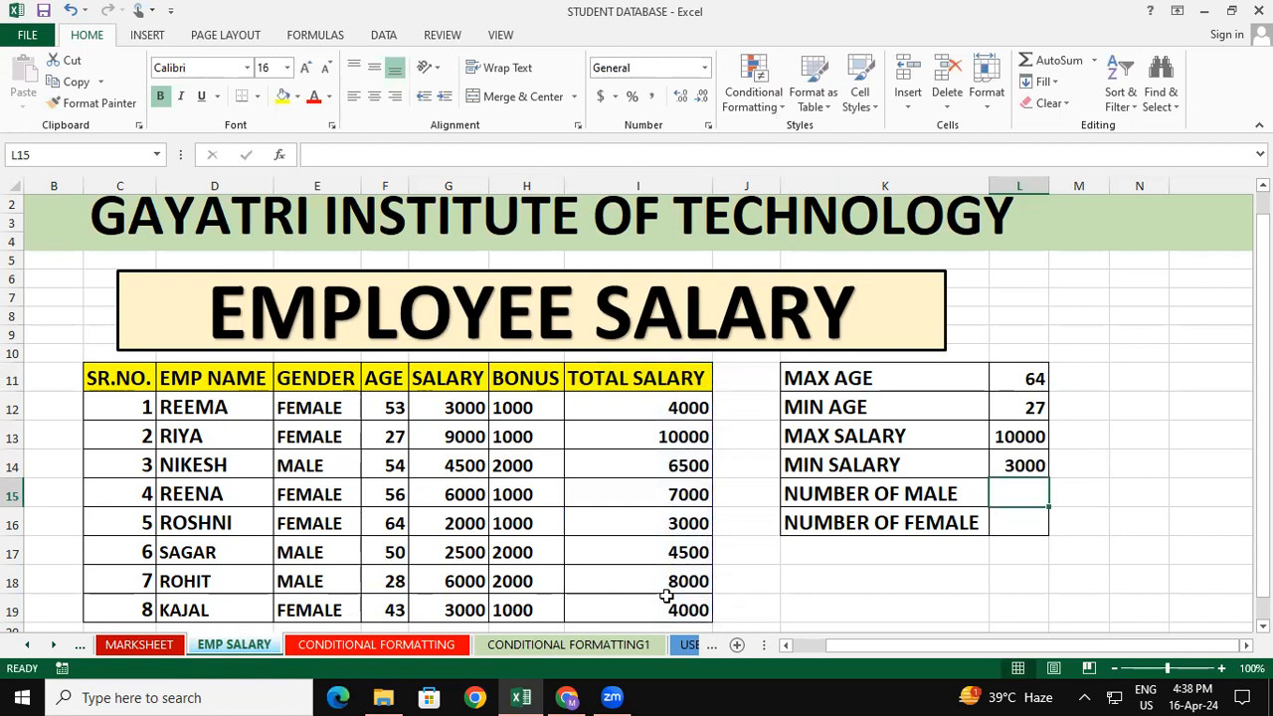
{"action": "left_click", "coordinate": [1160, 460]}
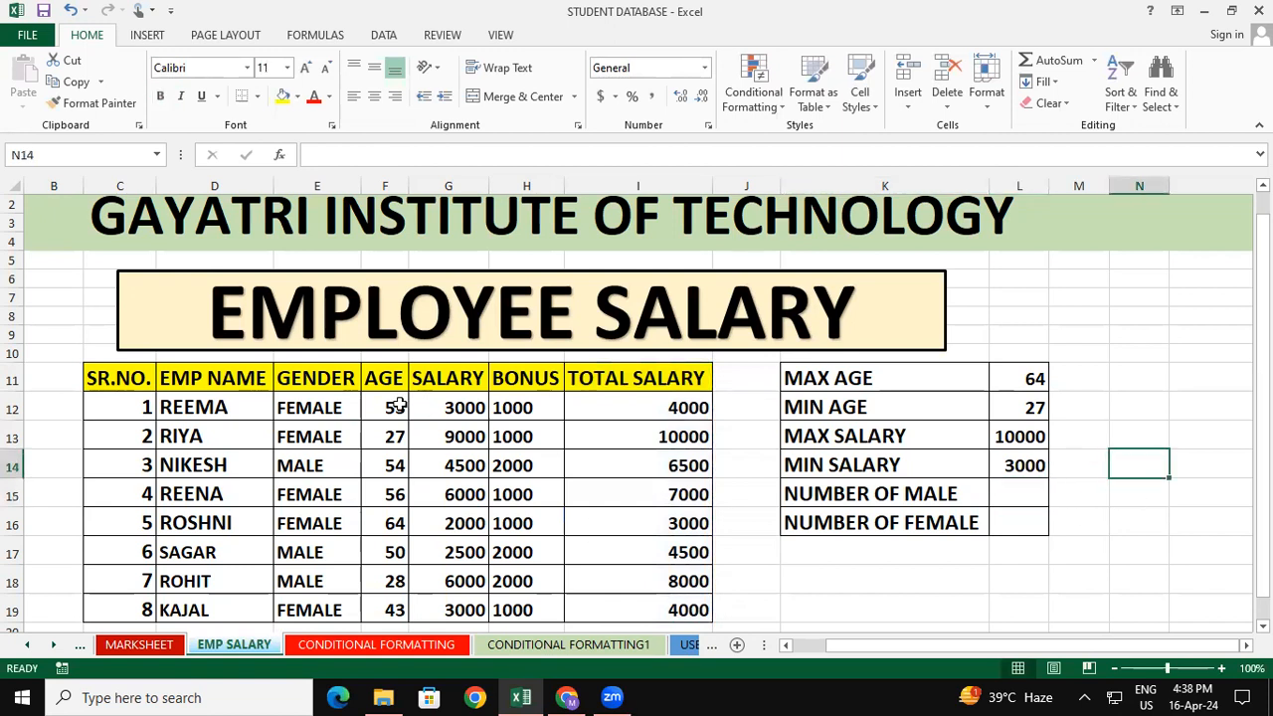
{"action": "left_click", "coordinate": [143, 412]}
{"action": "left_click_drag", "start_coordinate": [142, 427], "coordinate": [134, 607]}
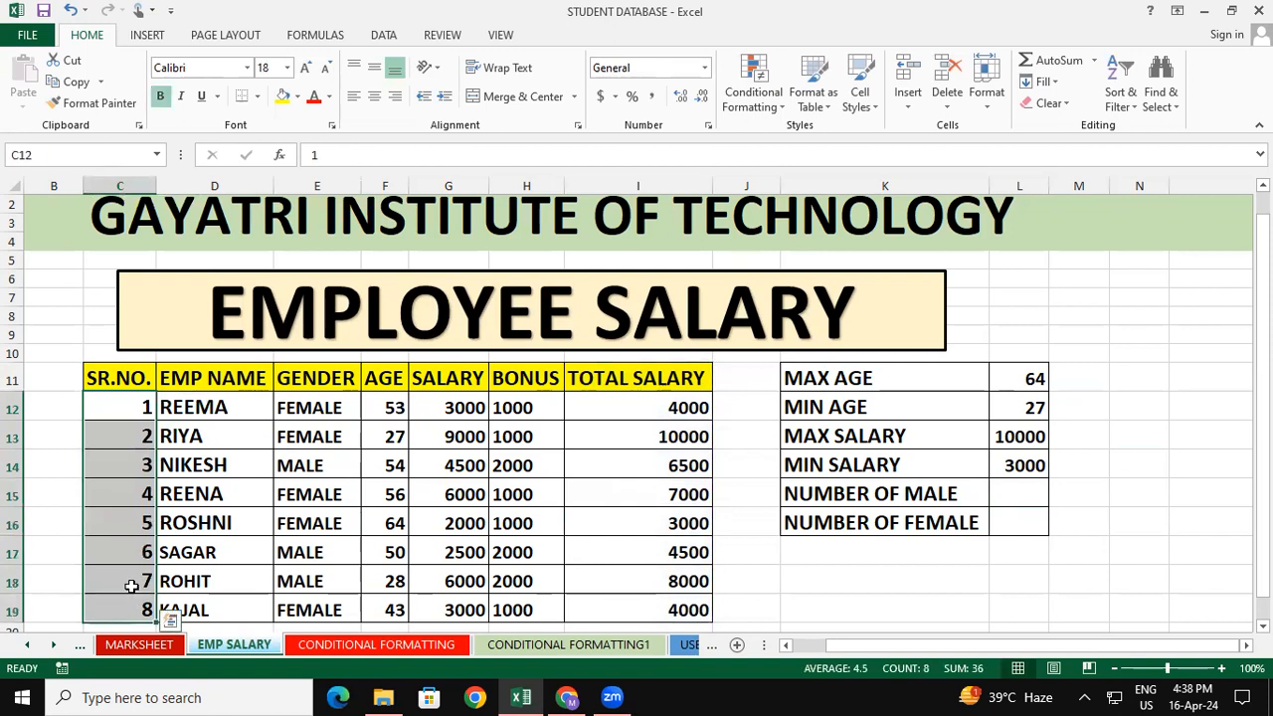
{"action": "left_click", "coordinate": [322, 466]}
{"action": "left_click", "coordinate": [321, 553]}
{"action": "left_click", "coordinate": [322, 583]}
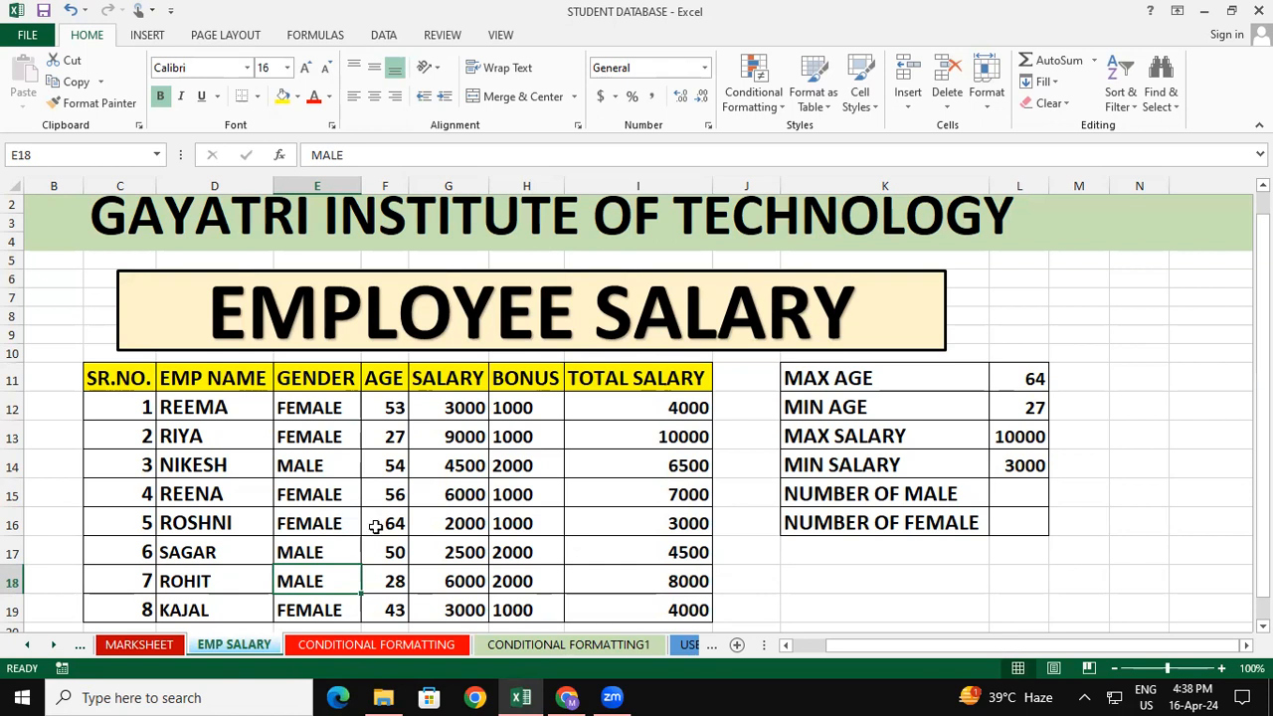
Count the male employees in L15 with the formula =countif(E11:E19,"male")
{"action": "left_click", "coordinate": [1020, 493]}
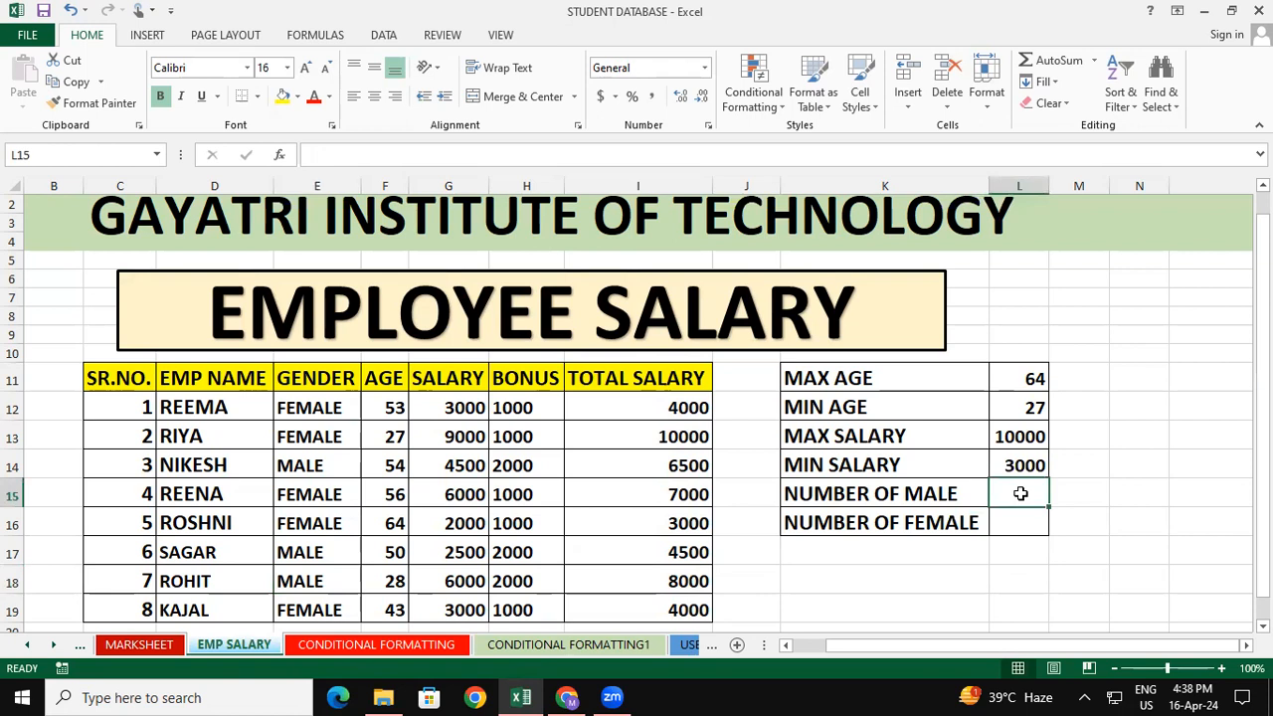
{"action": "type", "text": "="}
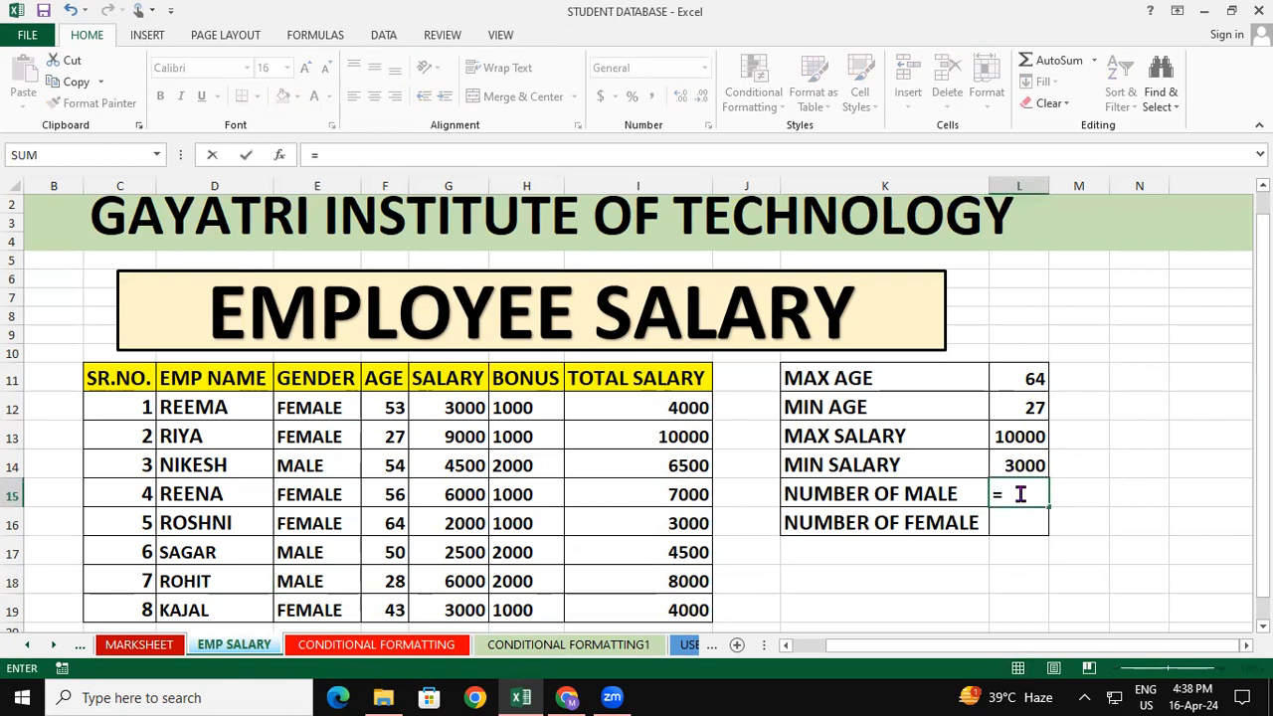
{"action": "type", "text": "coun"}
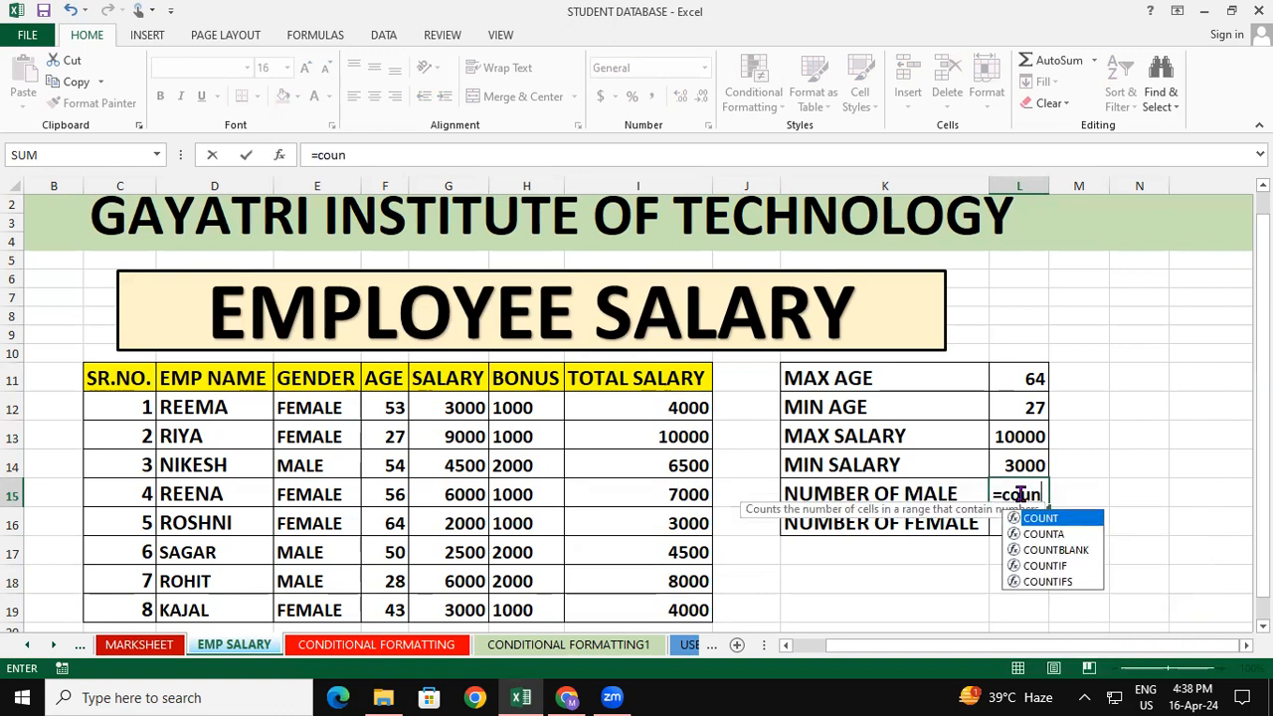
{"action": "type", "text": "tif("}
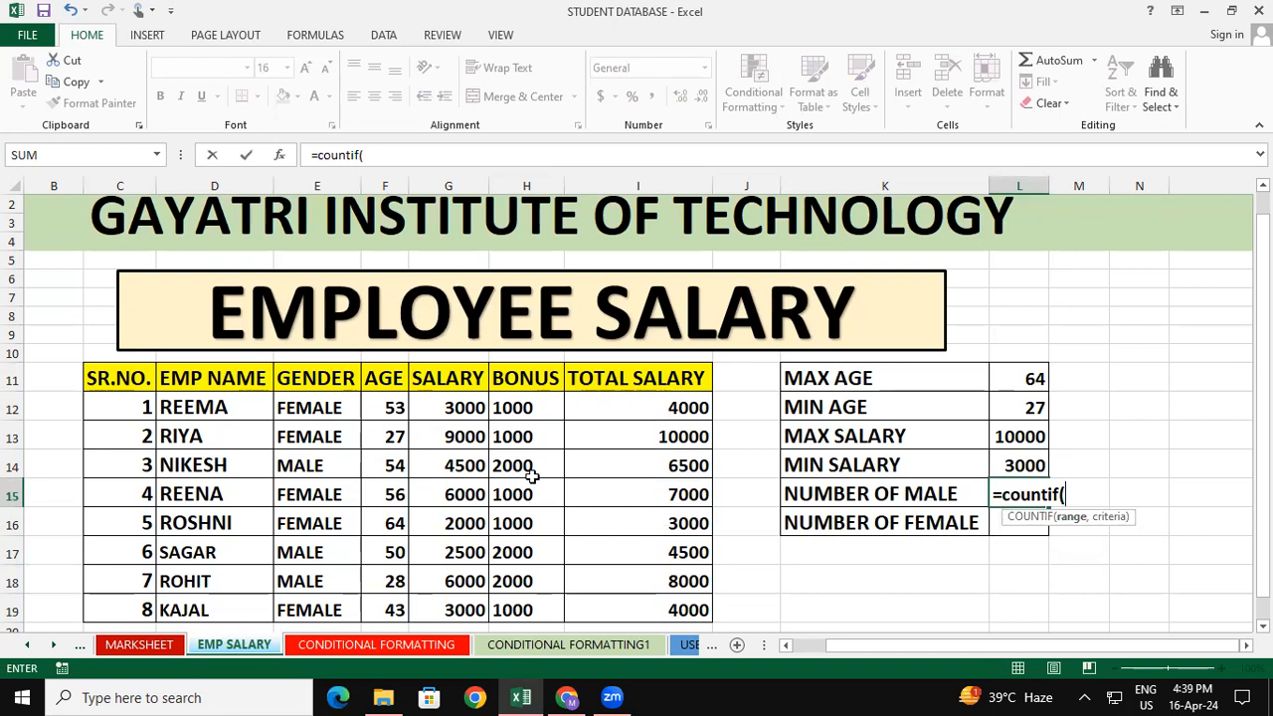
{"action": "left_click", "coordinate": [350, 378]}
{"action": "left_click_drag", "start_coordinate": [350, 378], "coordinate": [307, 602]}
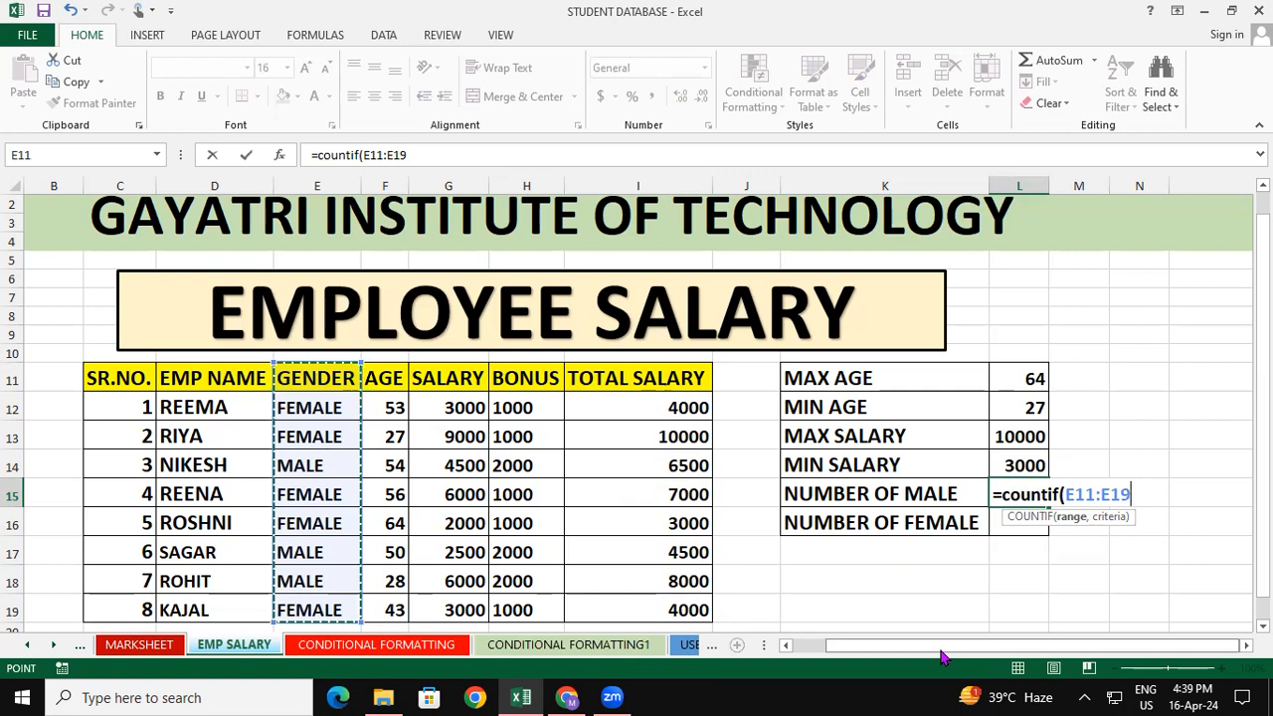
{"action": "type", "text": ",\""}
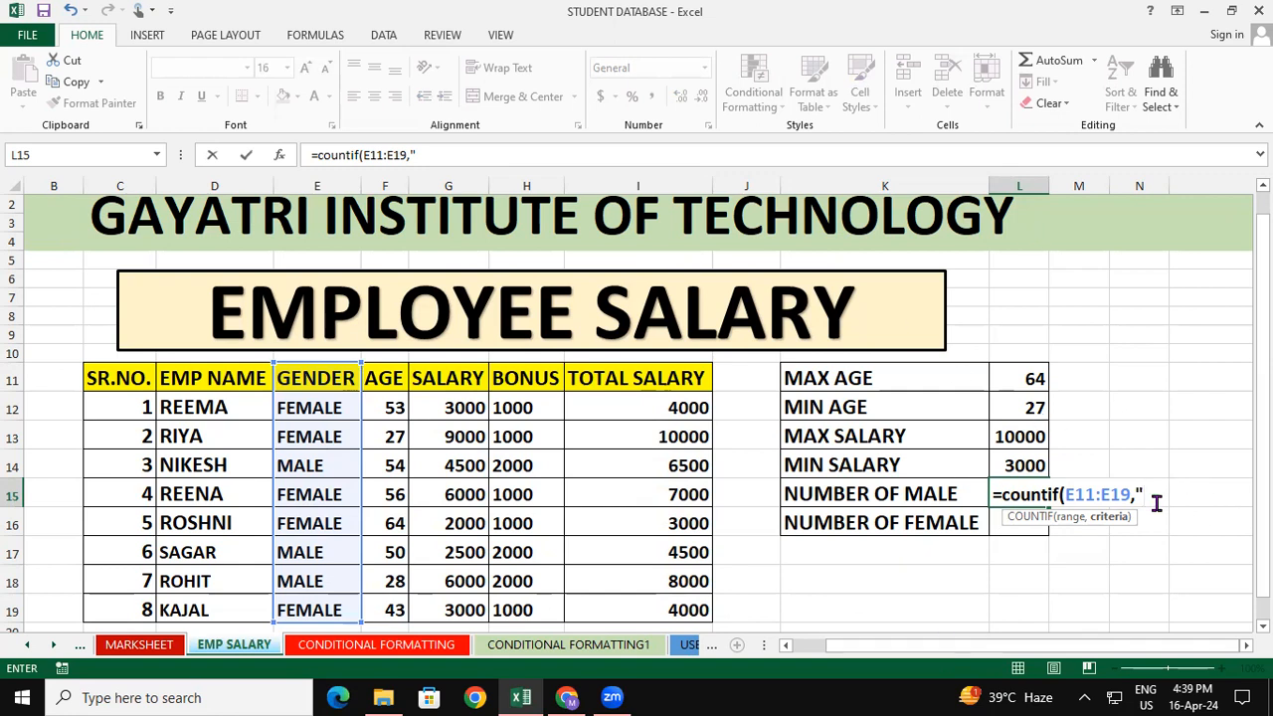
{"action": "type", "text": "male"}
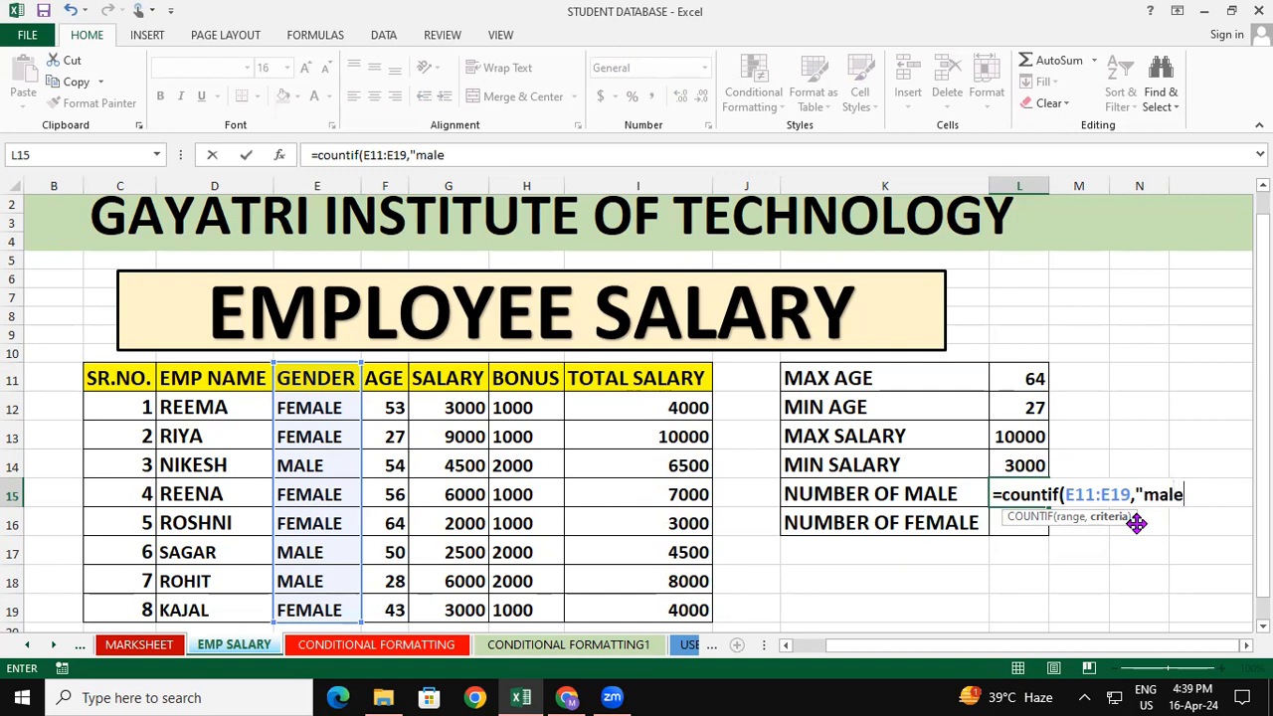
{"action": "type", "text": "\""}
{"action": "type", "text": ")"}
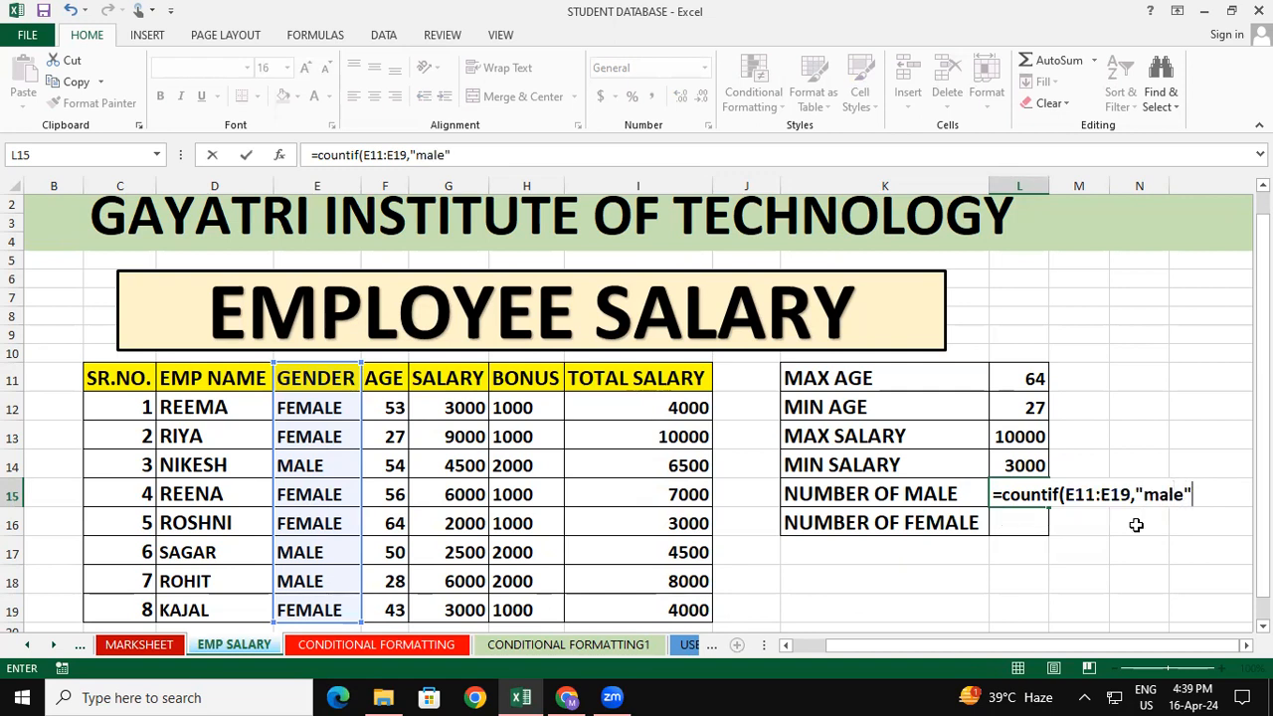
{"action": "key", "text": "Return"}
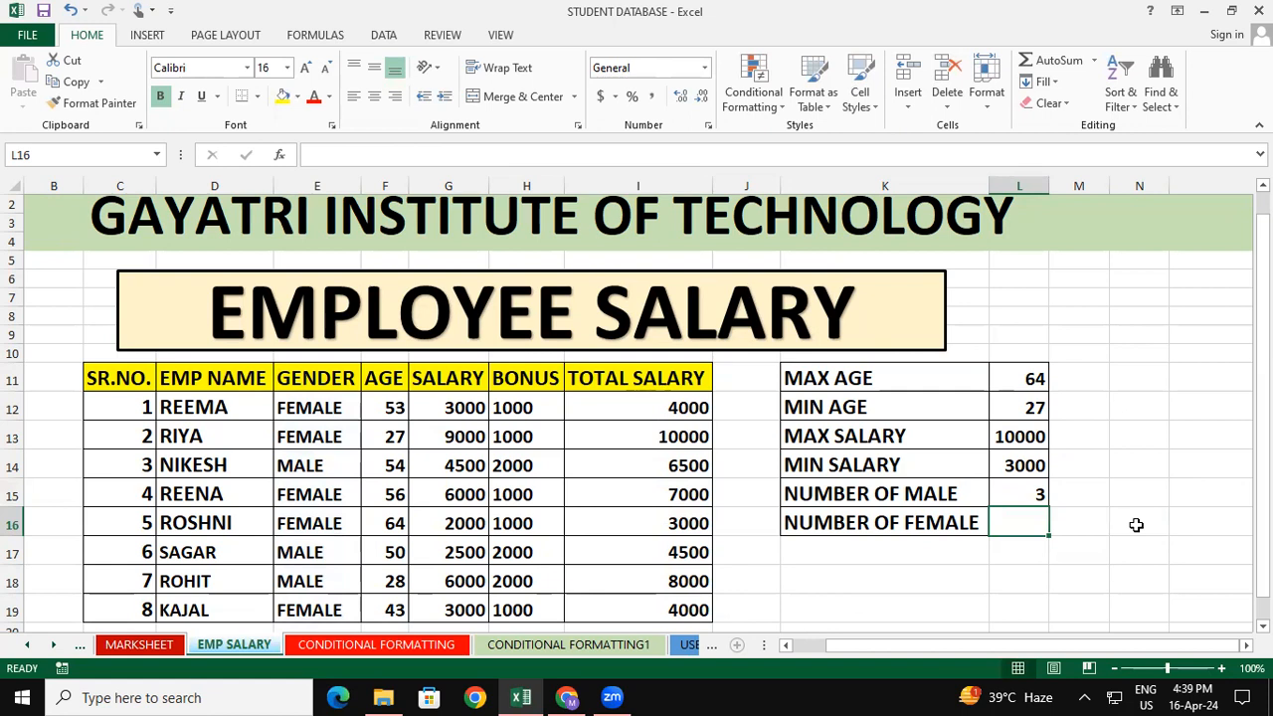
Count the female employees in L16 with the formula =countif(E11:E19,"female")
{"action": "type", "text": "="}
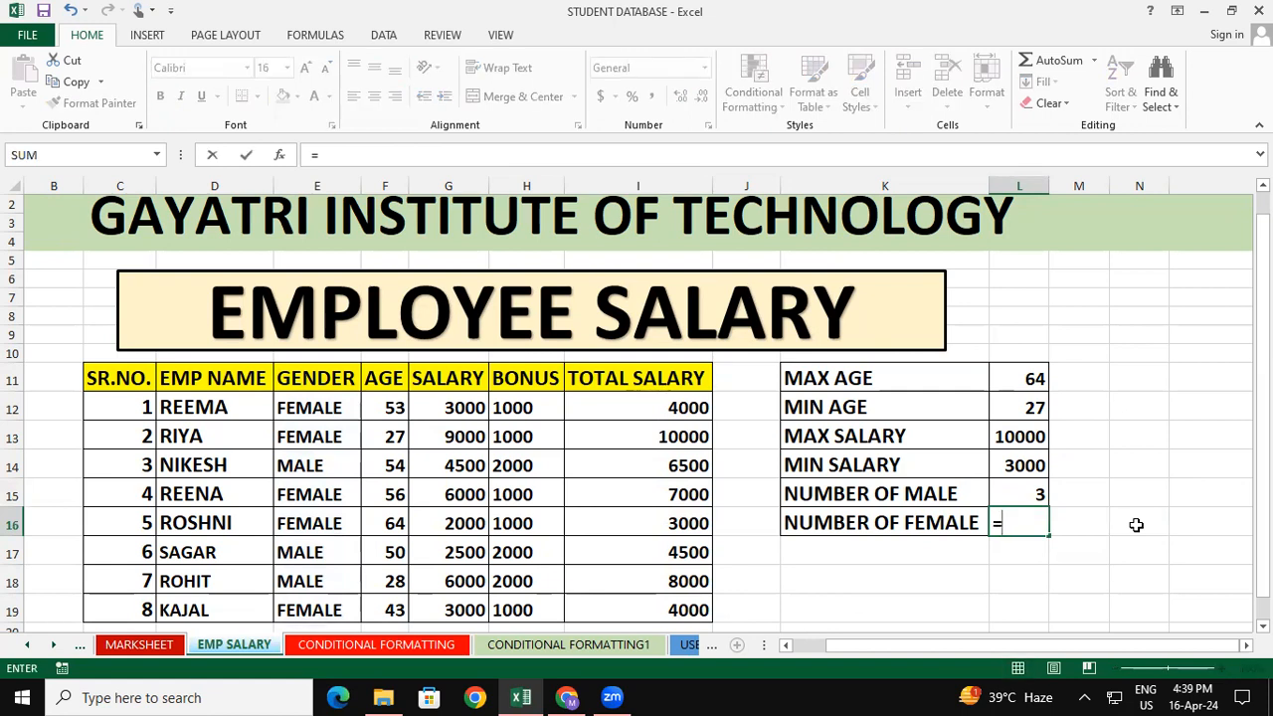
{"action": "type", "text": "countif"}
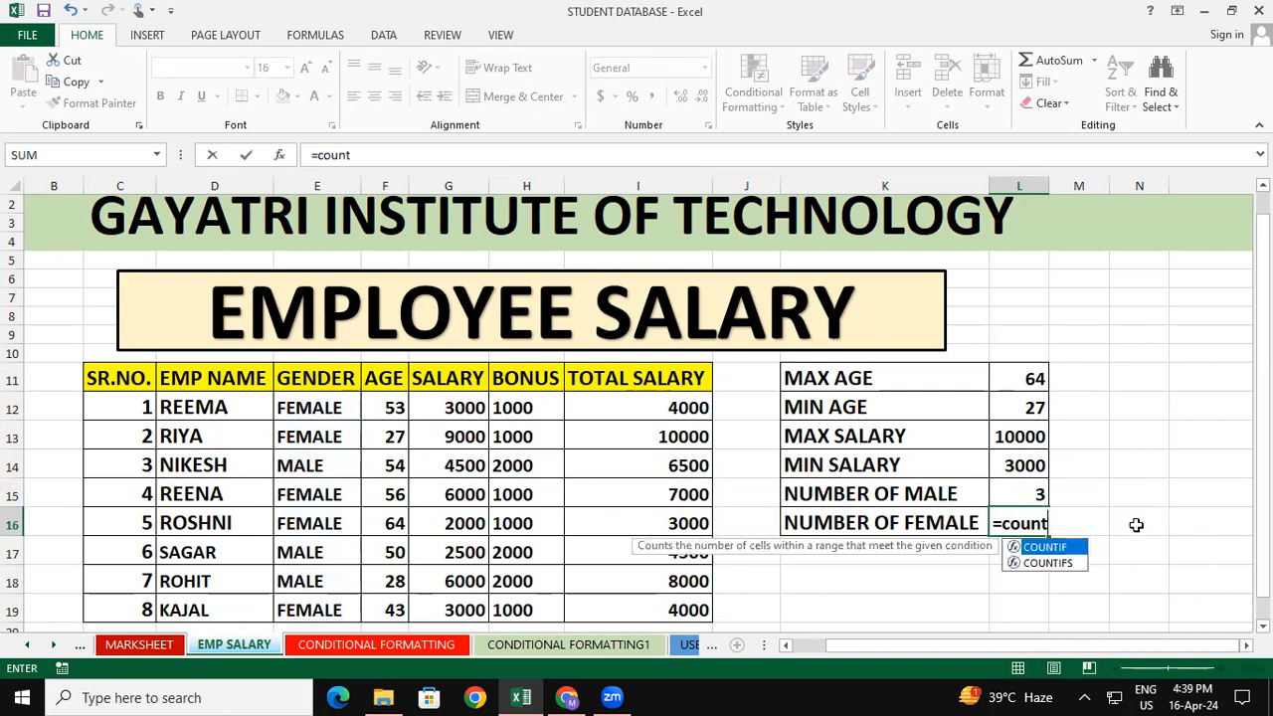
{"action": "type", "text": "("}
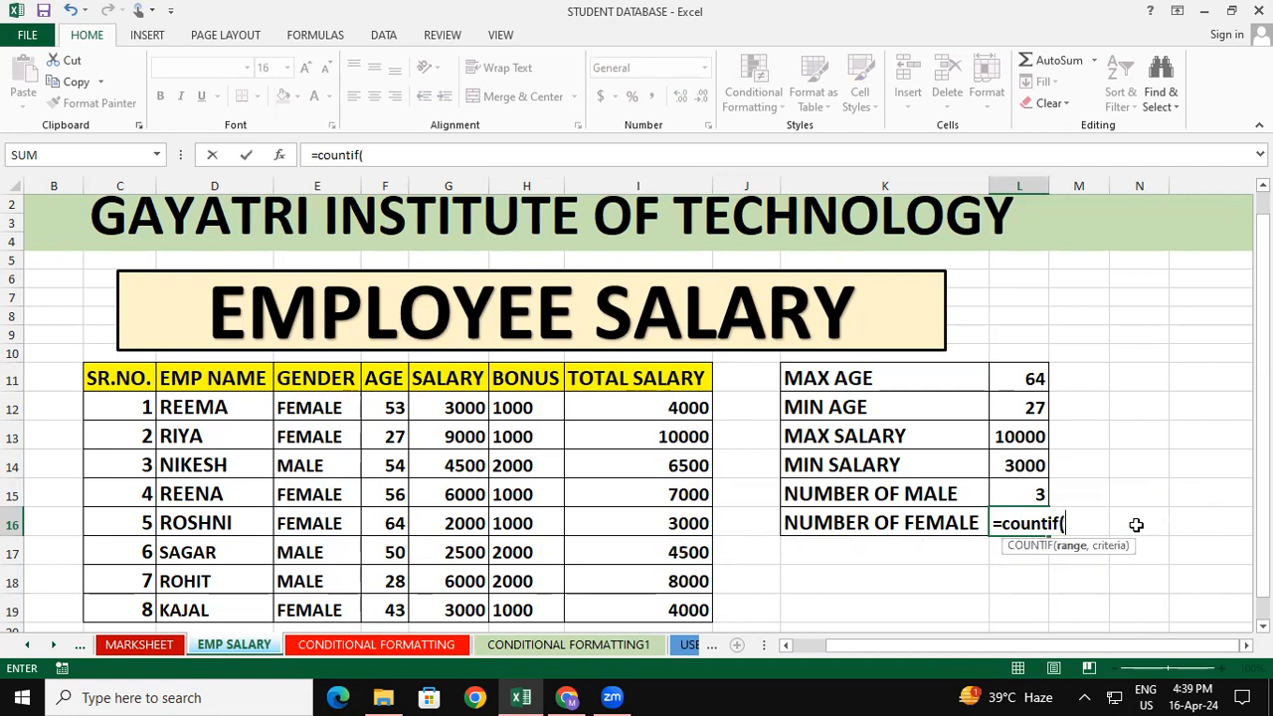
{"action": "left_click_drag", "start_coordinate": [320, 386], "coordinate": [318, 606]}
{"action": "type", "text": ")"}
{"action": "key", "text": "BackSpace"}
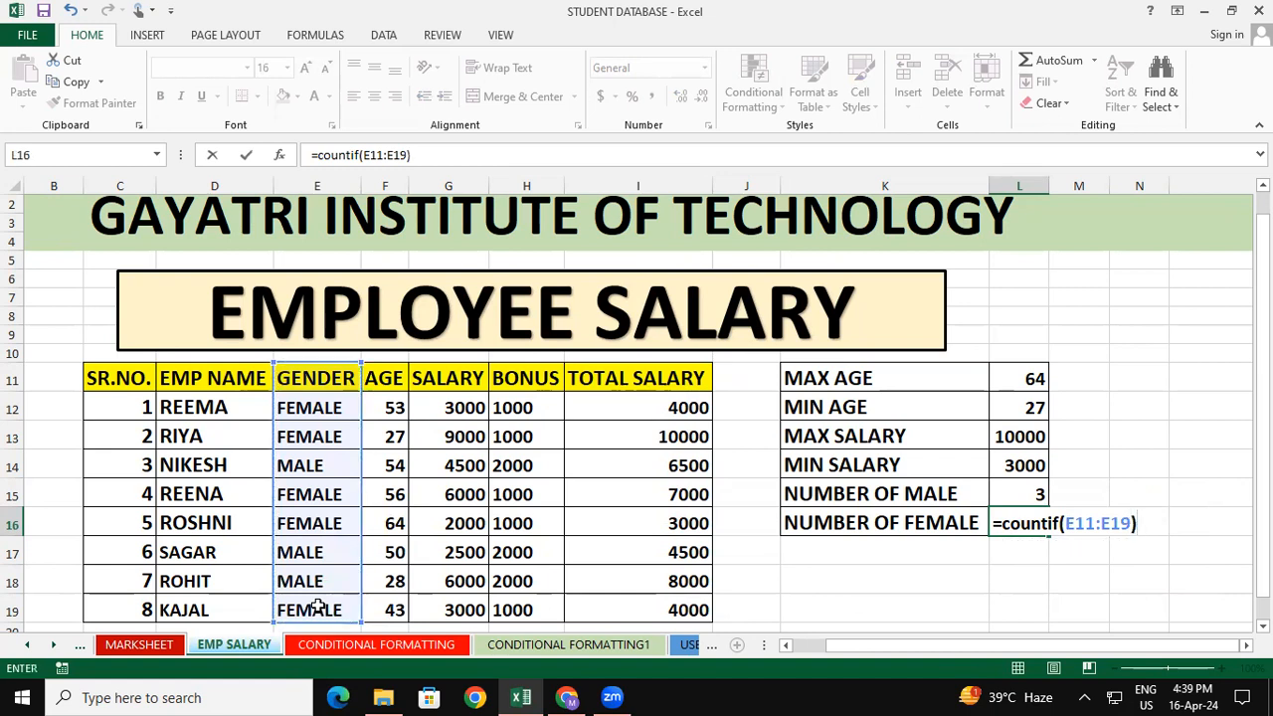
{"action": "type", "text": ","}
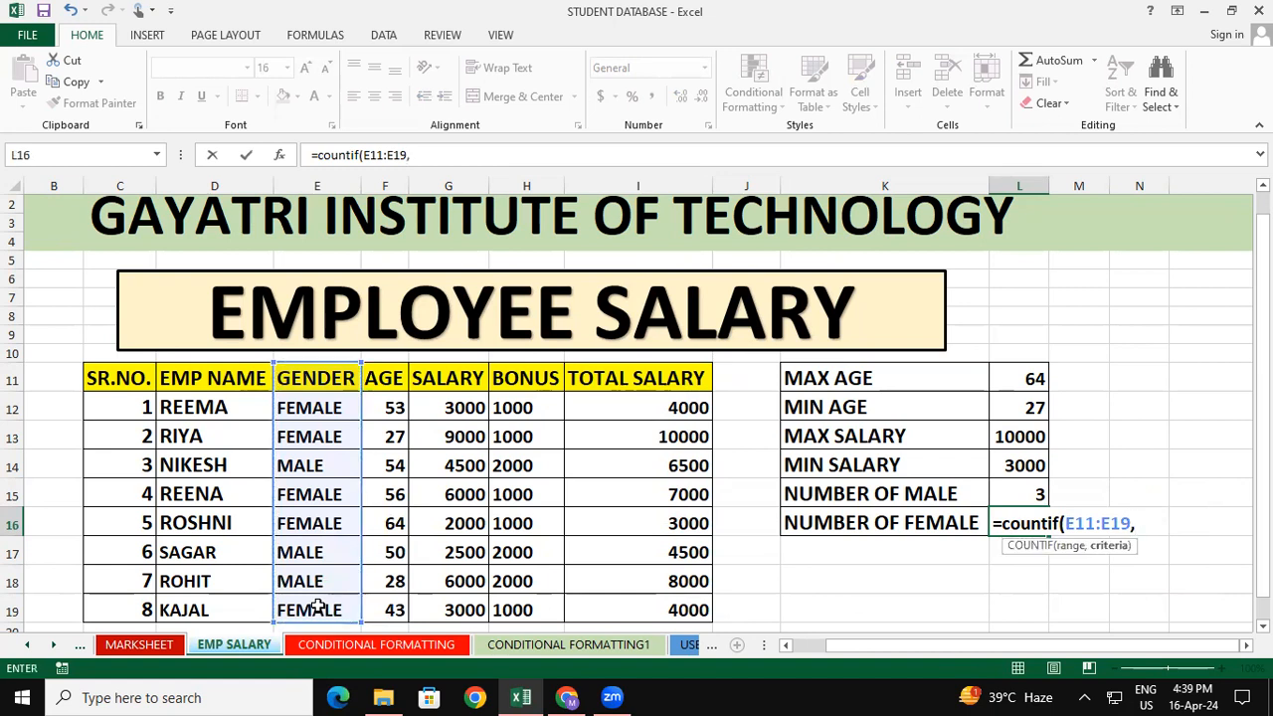
{"action": "type", "text": "\"female\")"}
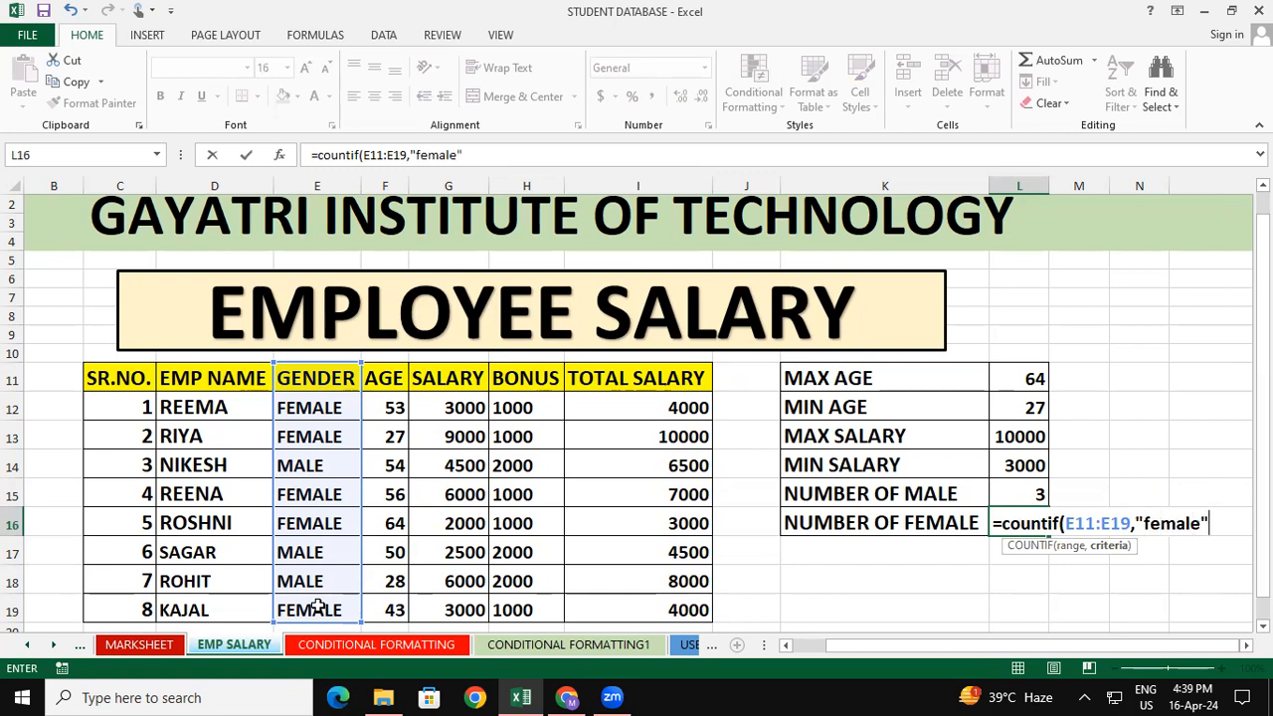
{"action": "key", "text": "Return"}
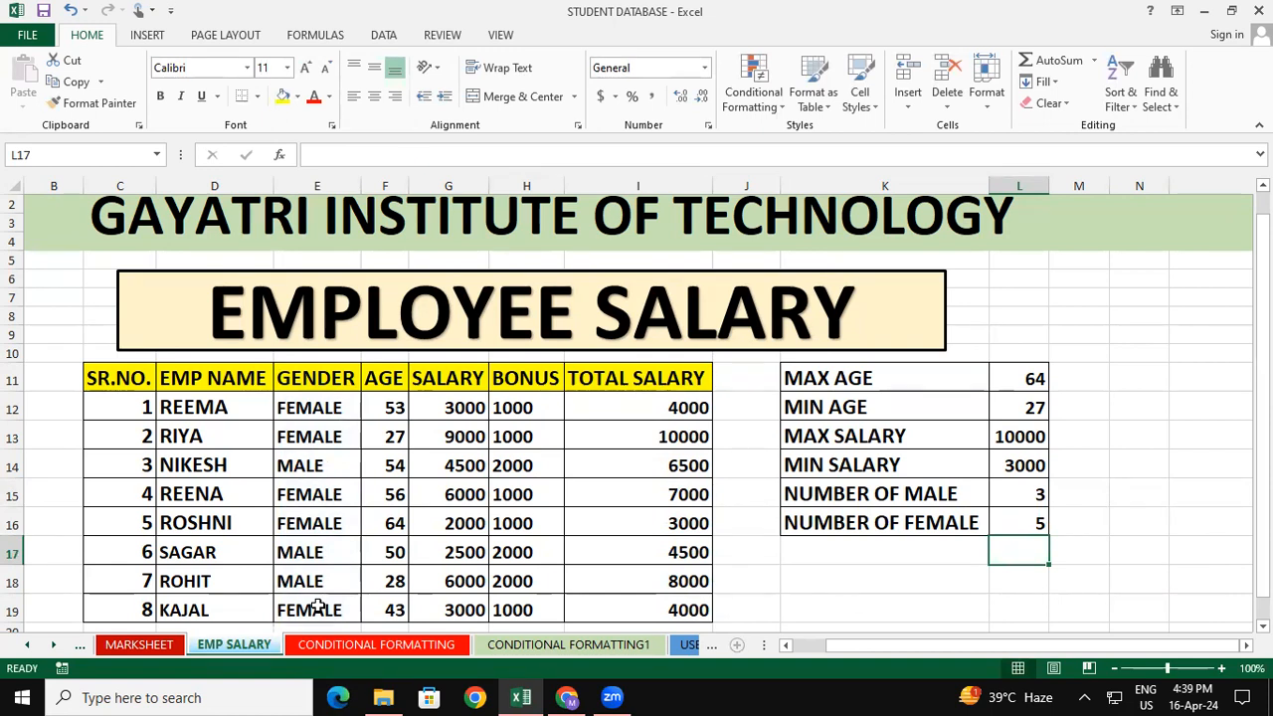
{"action": "left_click", "coordinate": [1095, 36]}
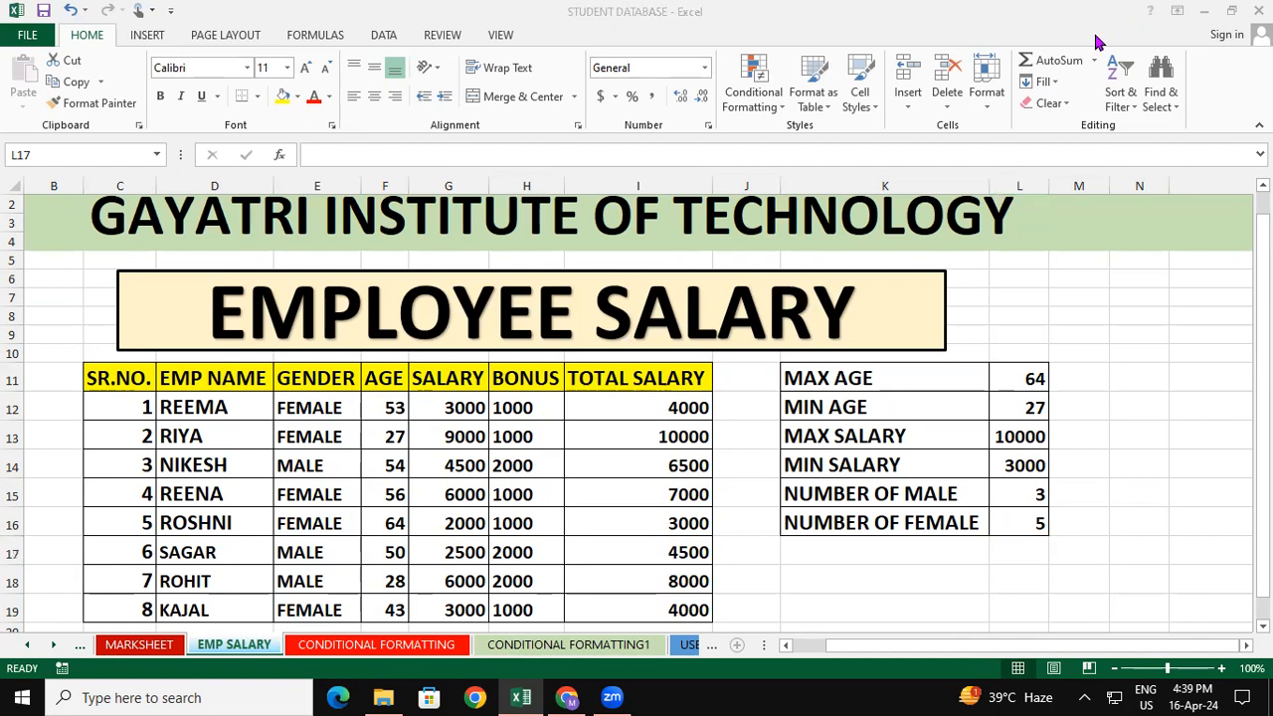